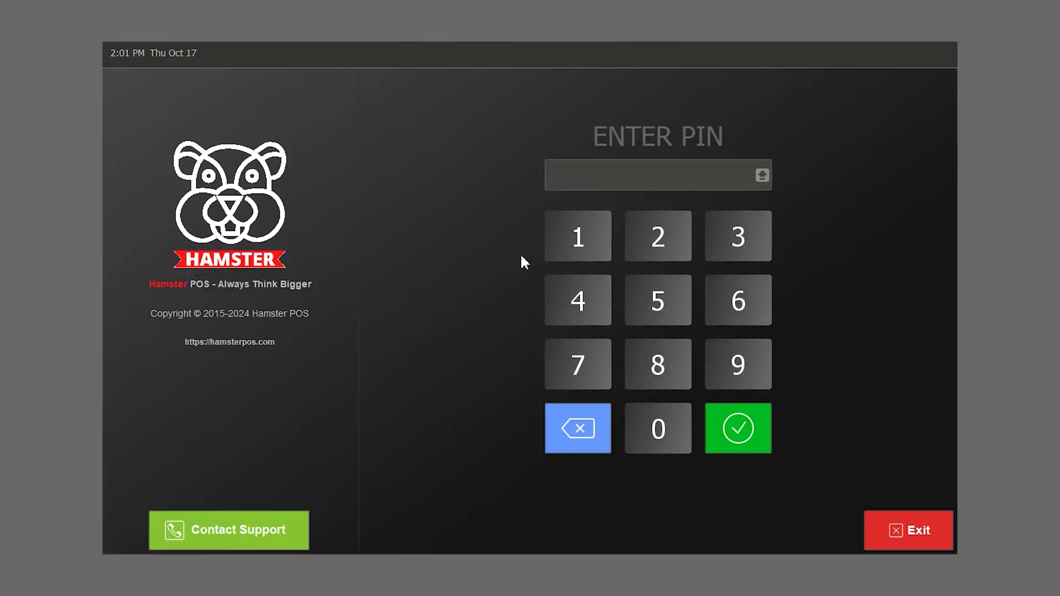
- Log in with the PIN and dismiss the Tickets list to reach the $109.95 order
left_click(549, 220)
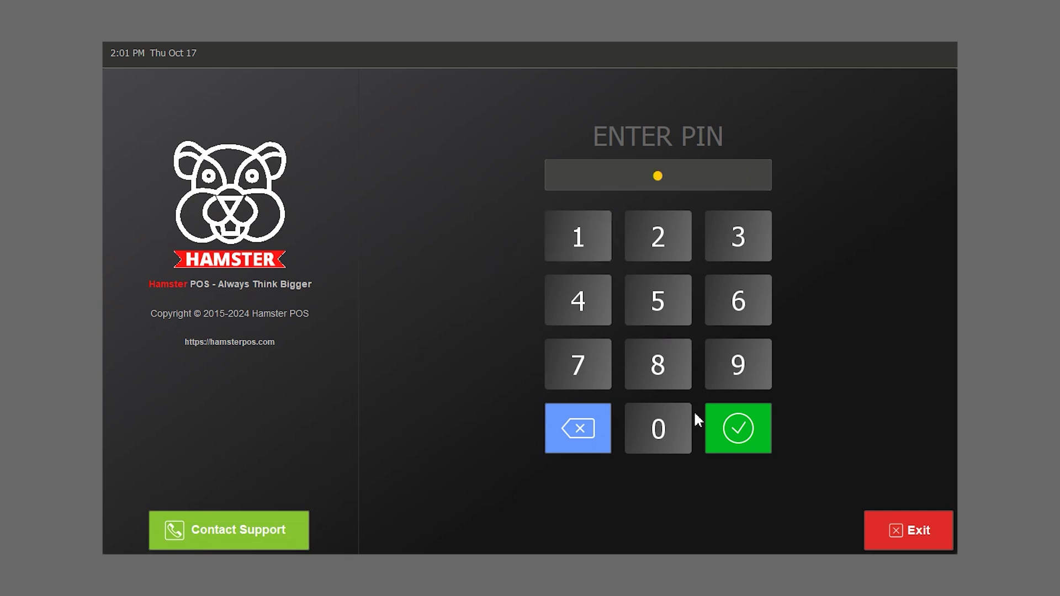
left_click(711, 423)
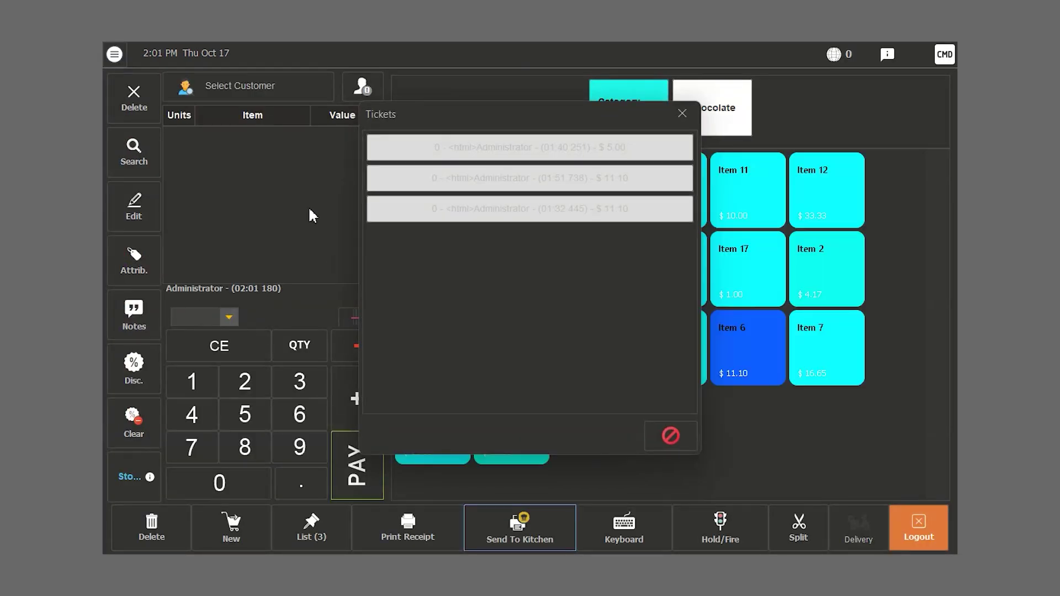
left_click(683, 114)
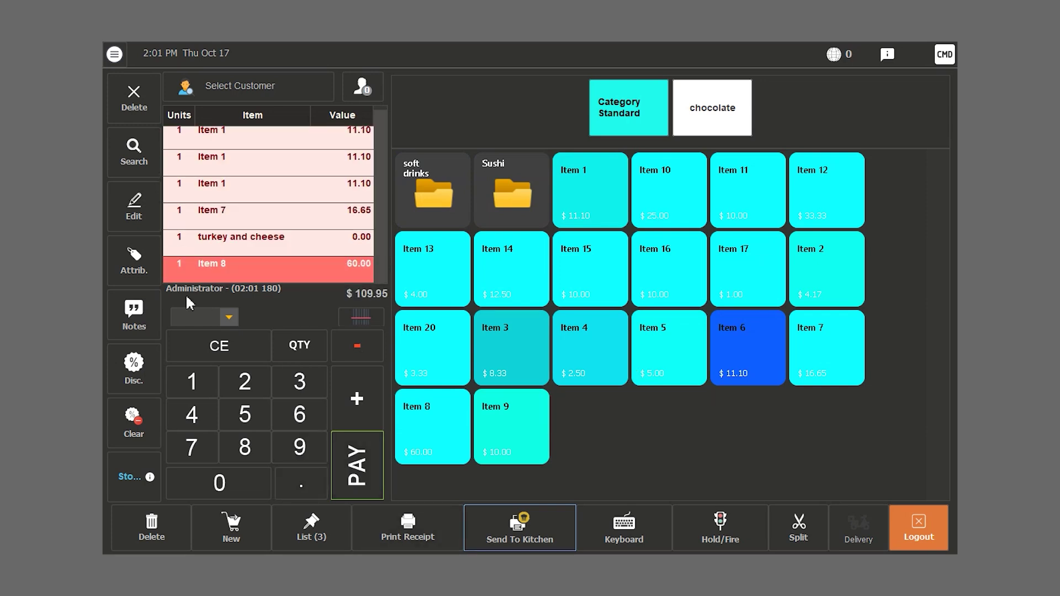
- Start paying the $109.95 order, trying a 200 cash amount and the LBP display, then resetting
left_click(343, 451)
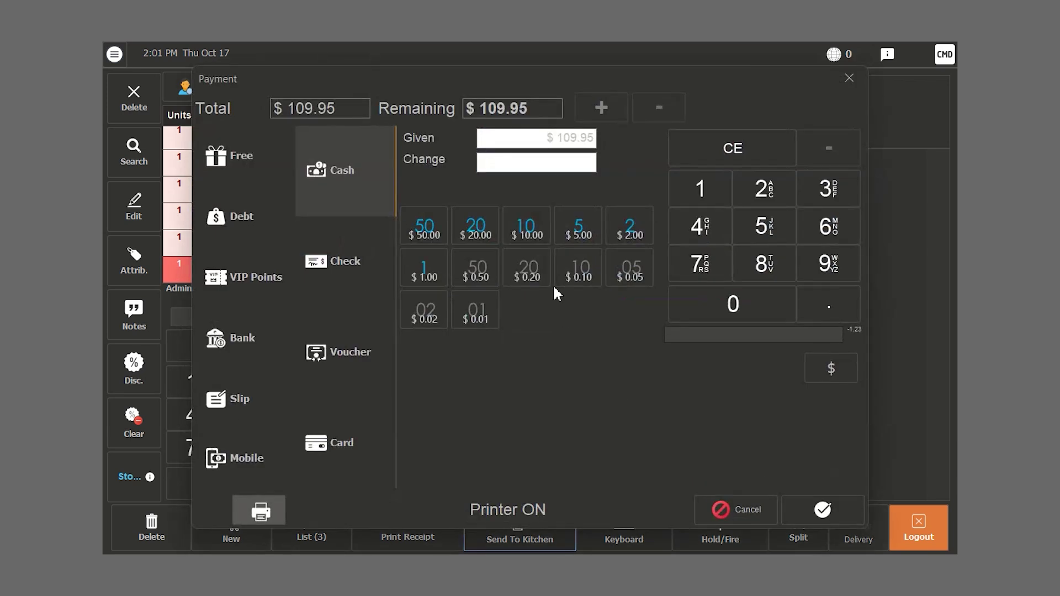
left_click(764, 189)
left_click(714, 312)
left_click(714, 313)
left_click(740, 147)
left_click(760, 189)
left_click(734, 302)
left_click(734, 303)
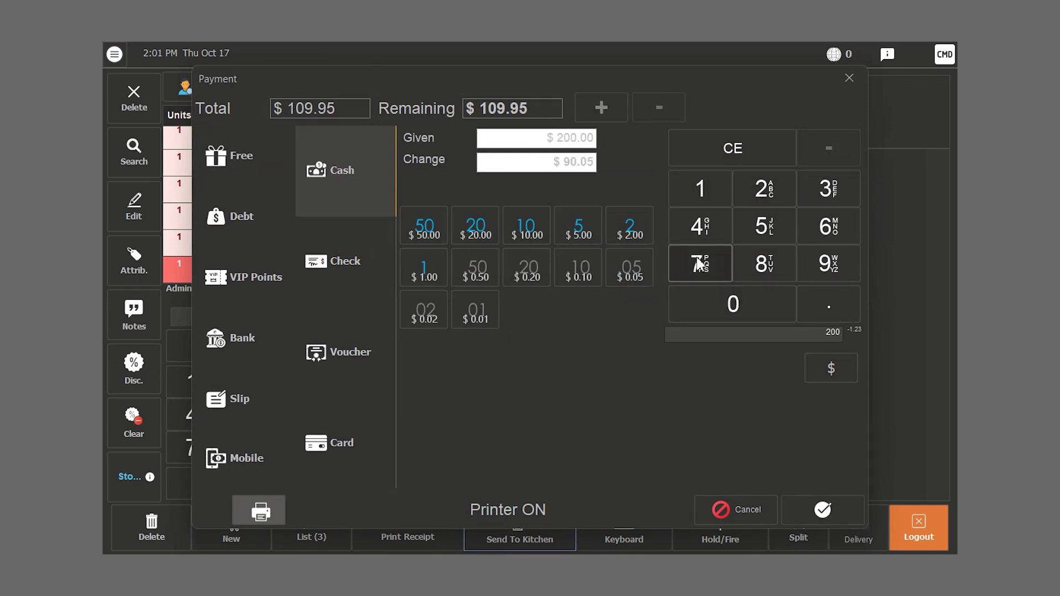
left_click(737, 151)
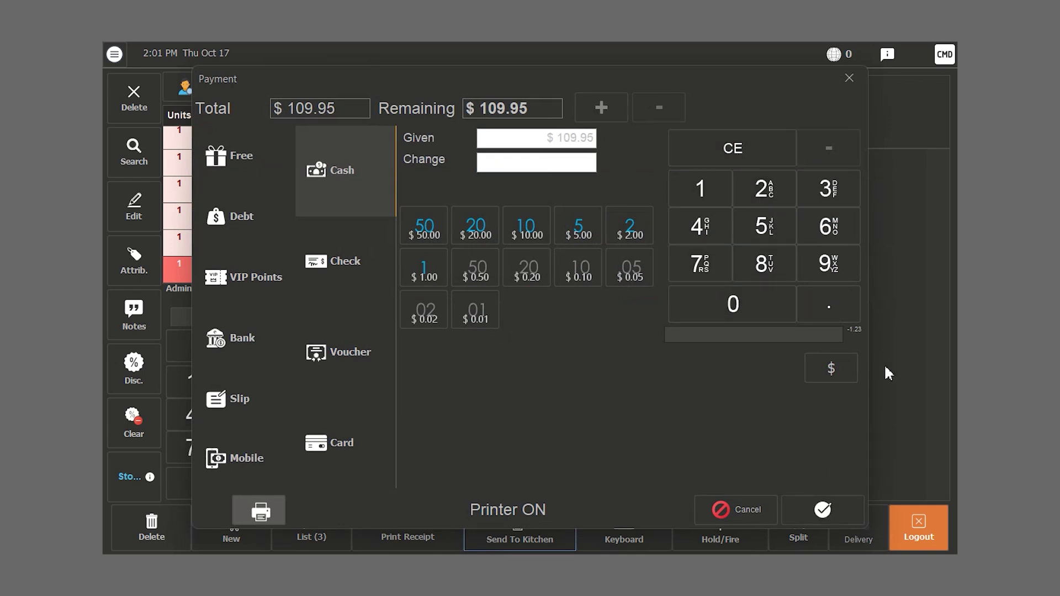
left_click(835, 368)
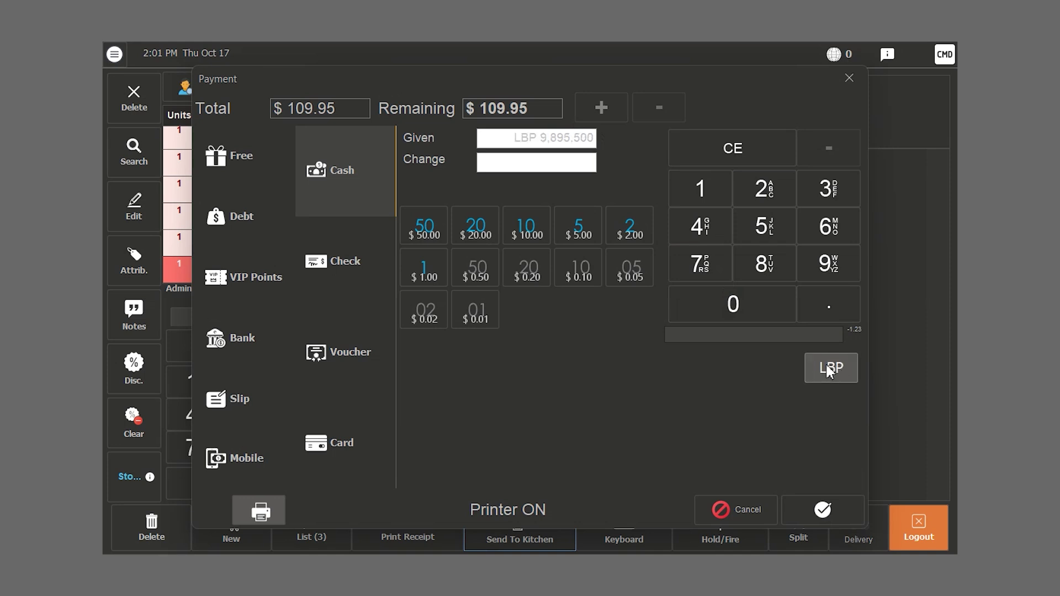
left_click(831, 370)
- Pay $100 in dollars and the remaining $9.95 in LBP, acknowledging $0.00 change
left_click(723, 203)
left_click(716, 316)
left_click(716, 316)
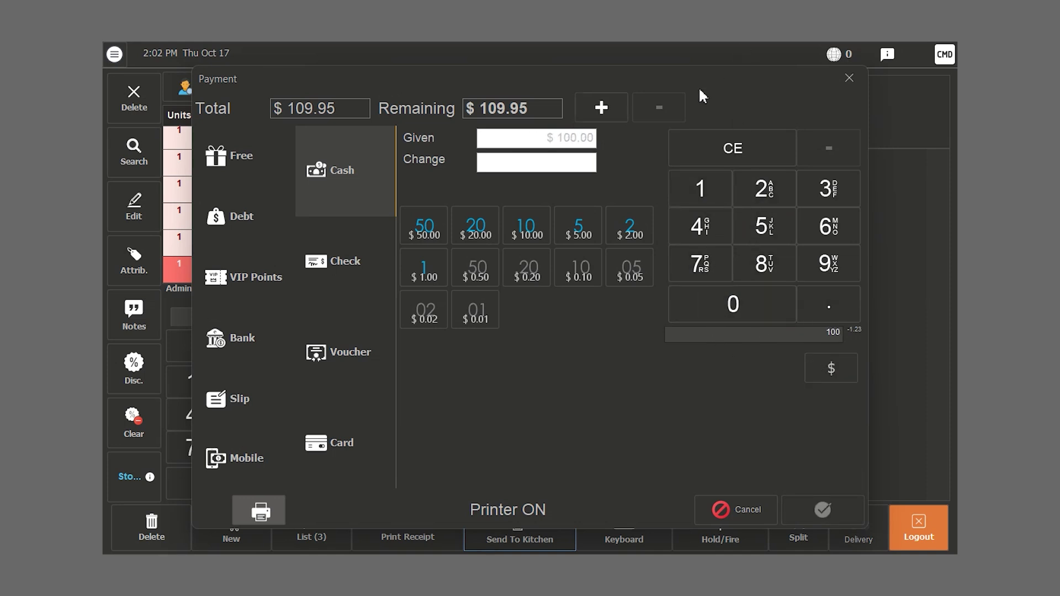
left_click(600, 115)
left_click(844, 369)
left_click(823, 506)
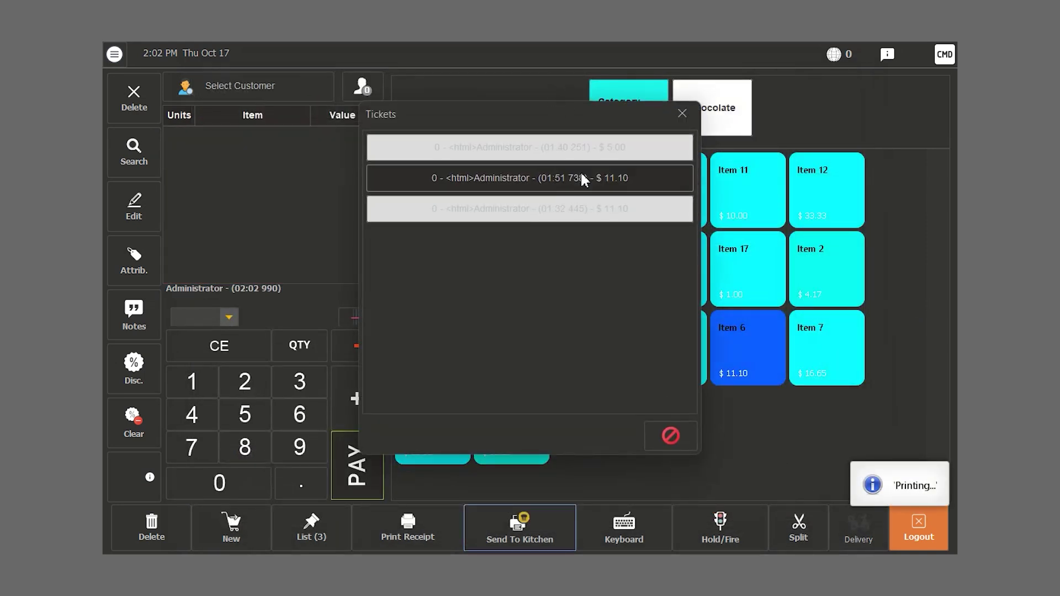
left_click(699, 124)
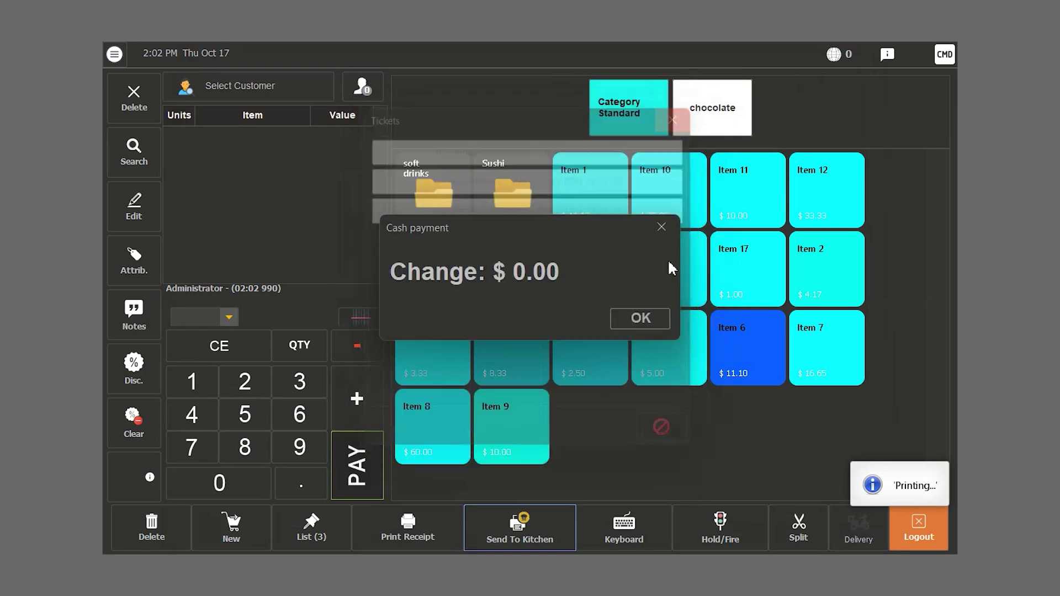
left_click(645, 316)
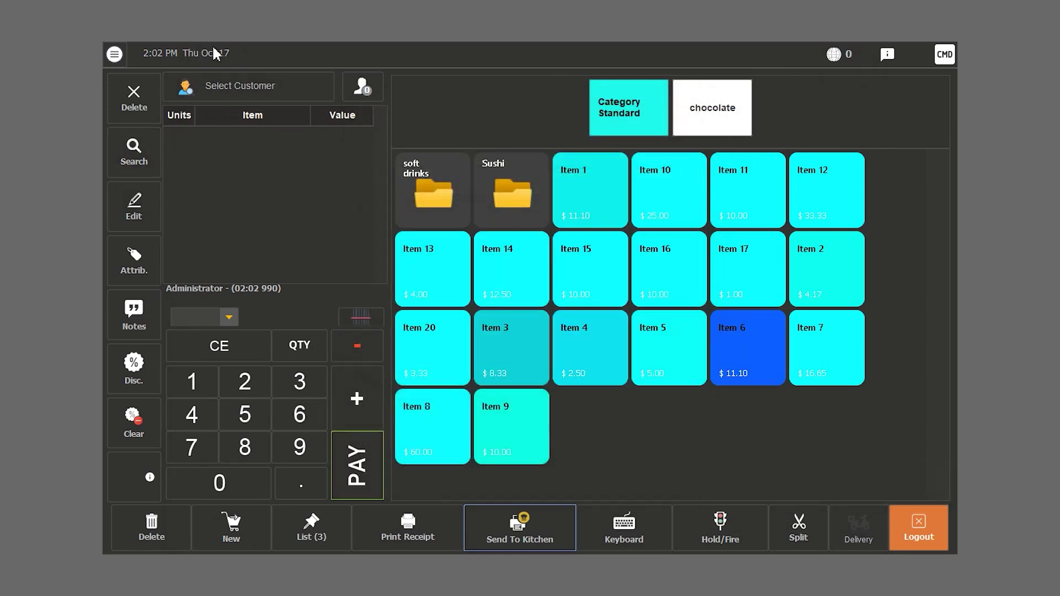
- Create a new customer, entering the name, search key and a 1000 credit limit
left_click(243, 94)
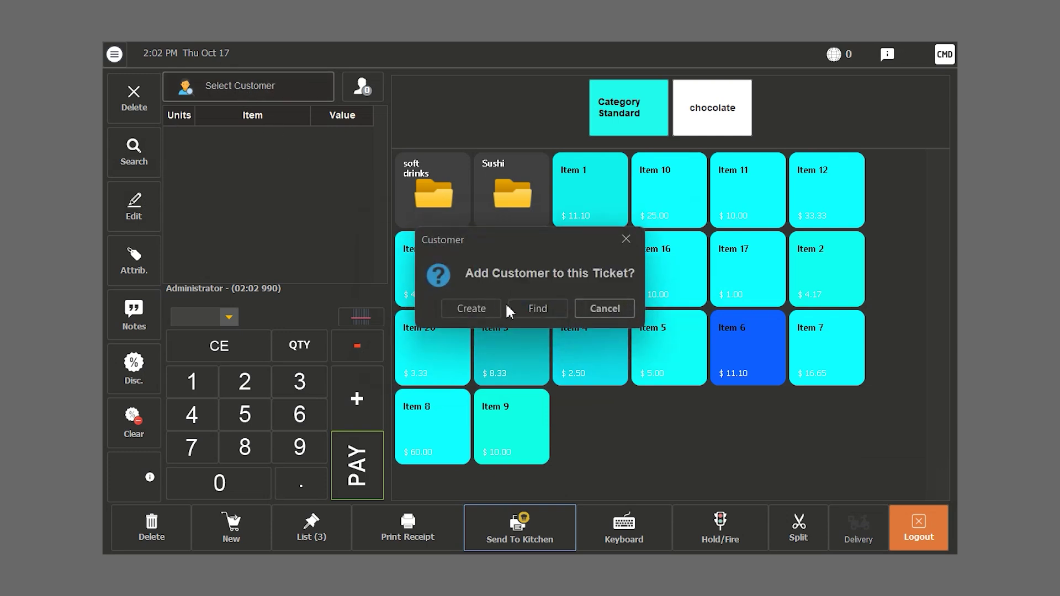
left_click(463, 307)
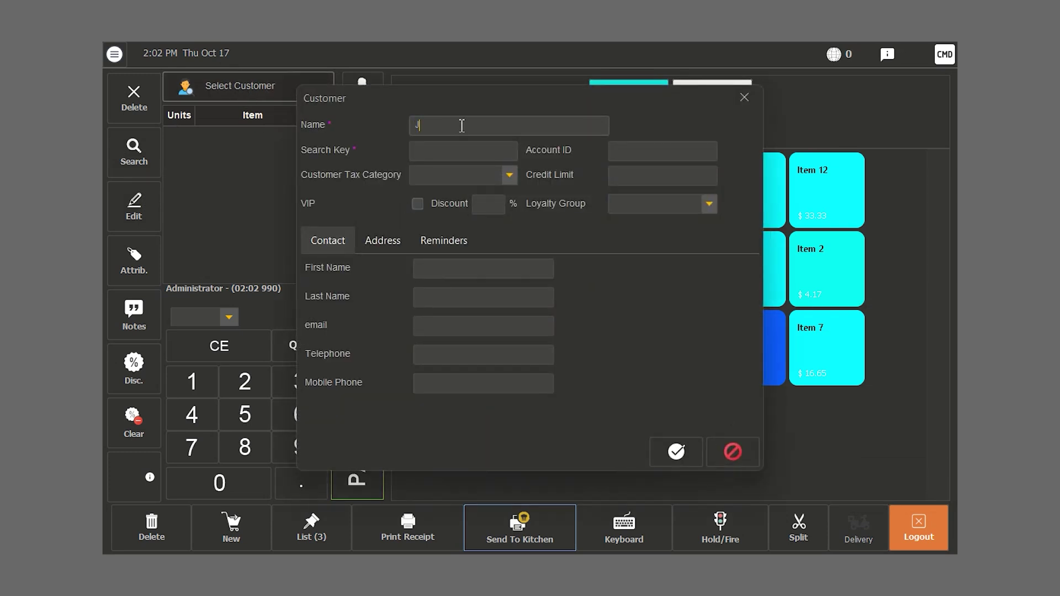
type("John Doe")
left_click(453, 150)
type("000111")
type("5")
left_click(642, 175)
type("1000")
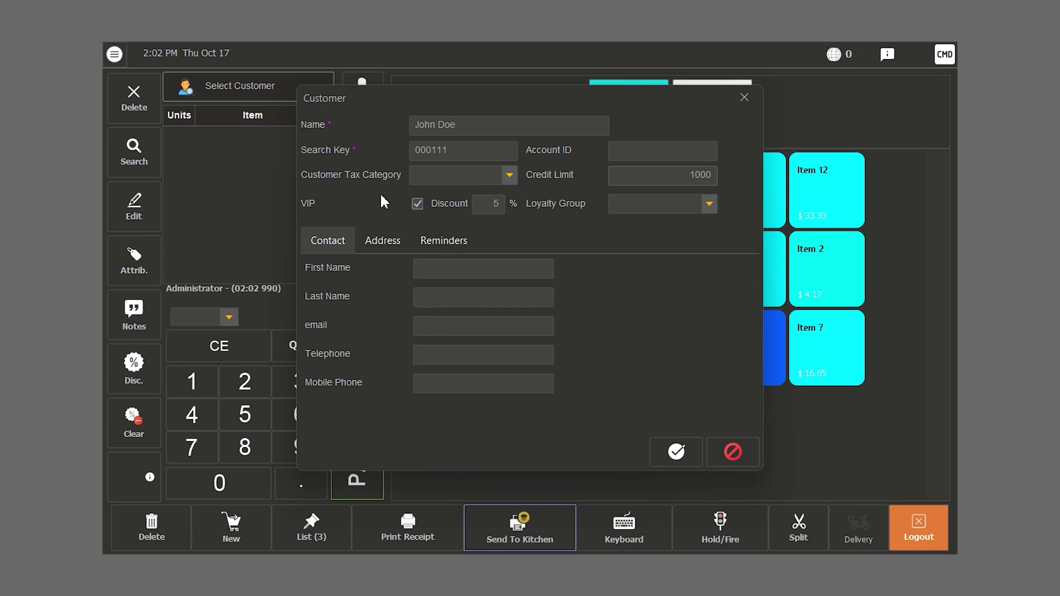
- Review the address and reminder tabs, keep the credit period in days, and save the customer
left_click(385, 240)
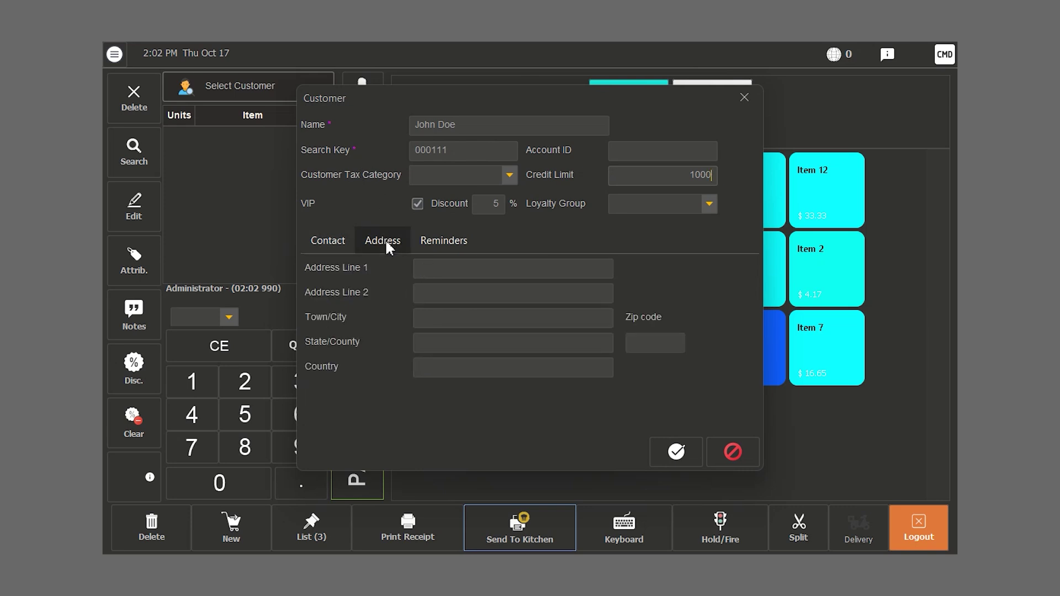
left_click(446, 239)
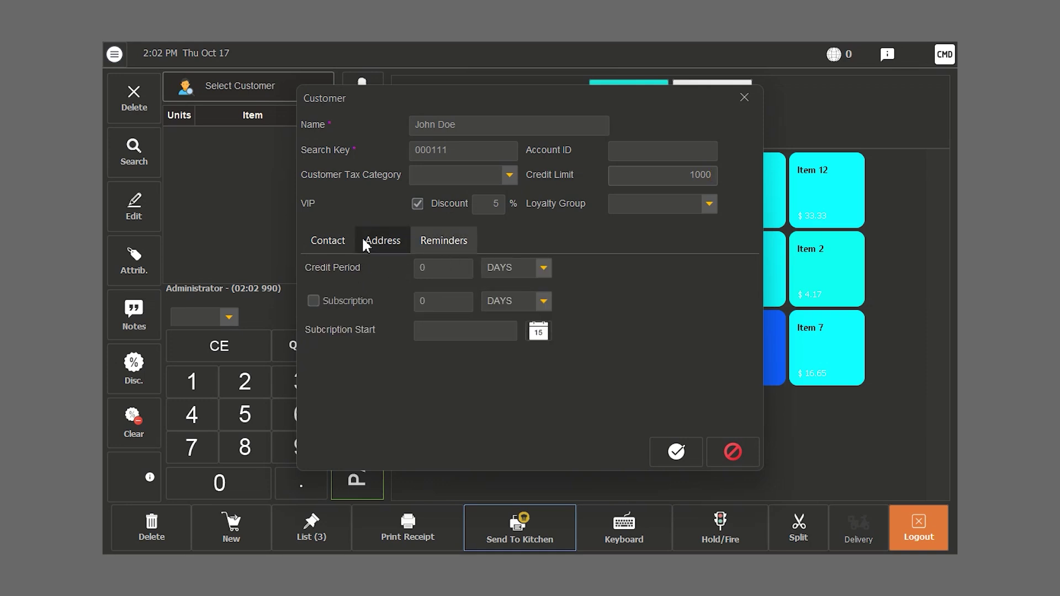
left_click(450, 268)
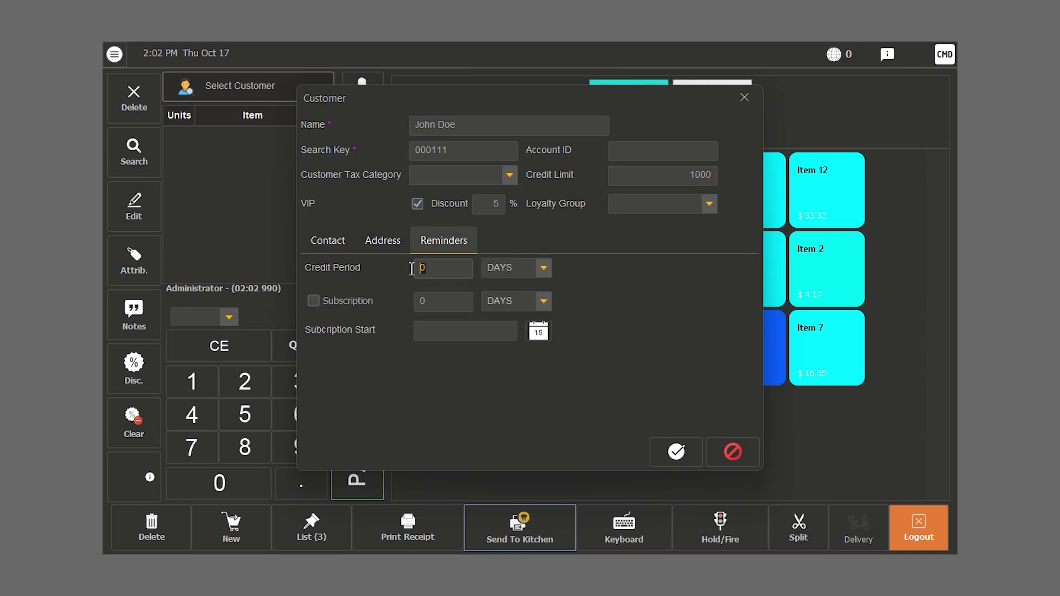
left_click(536, 272)
left_click(616, 296)
left_click(325, 239)
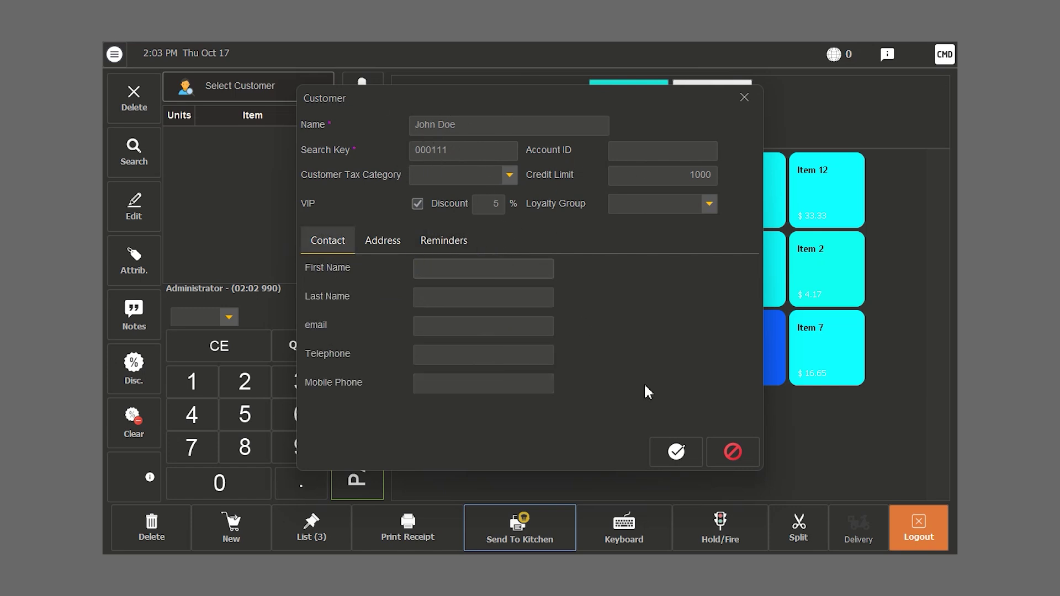
left_click(681, 460)
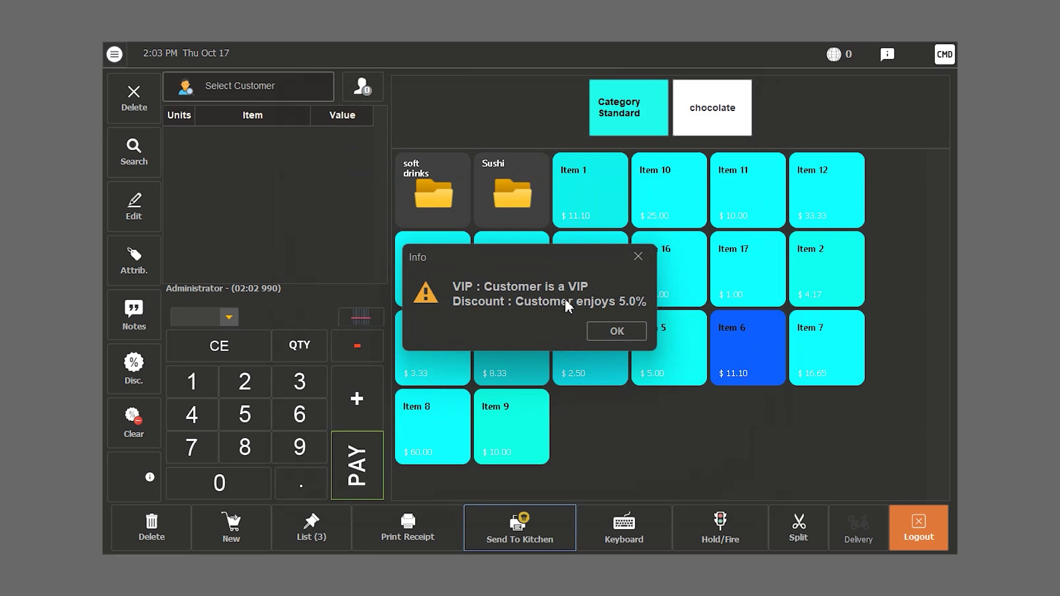
- Add Item 1, Item 15, Item 16 and Item 10 to the VIP customer's order
left_click(617, 332)
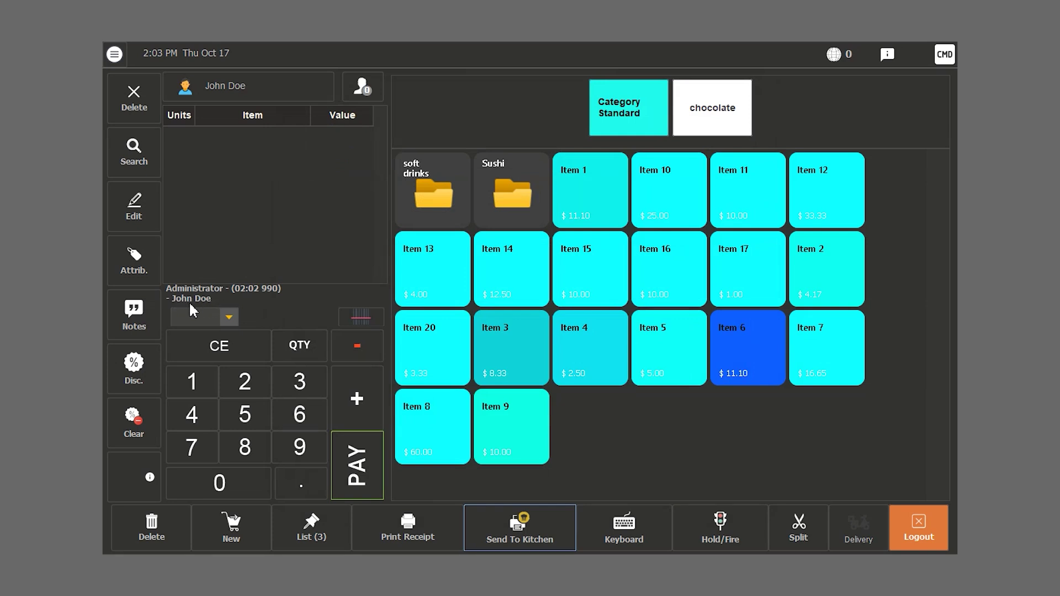
left_click(613, 204)
left_click(606, 275)
left_click(658, 257)
left_click(677, 197)
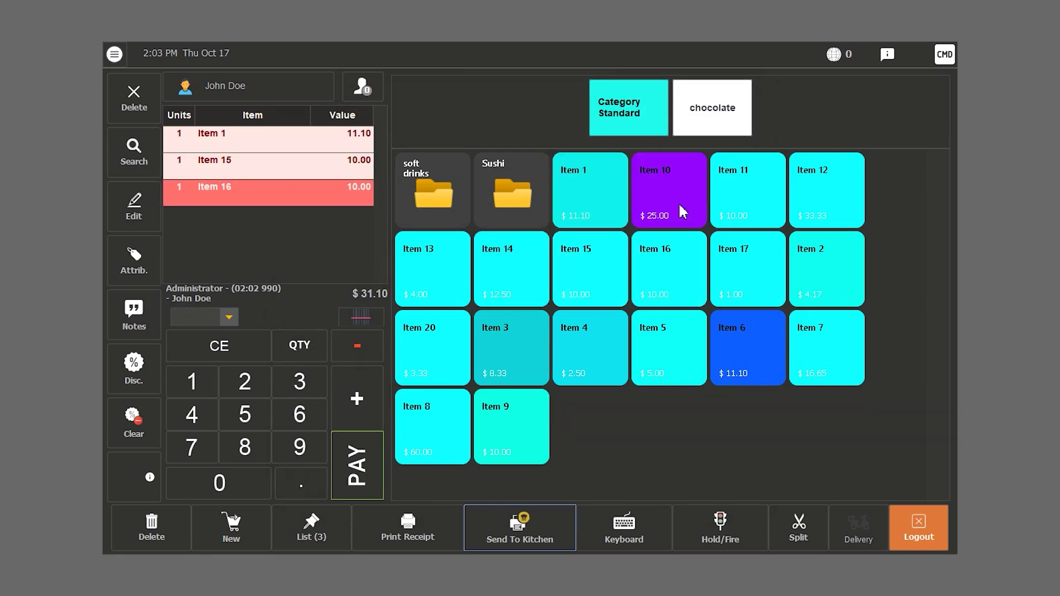
- Pay the $56.10 order in LBP cash and acknowledge the zero change
left_click(346, 479)
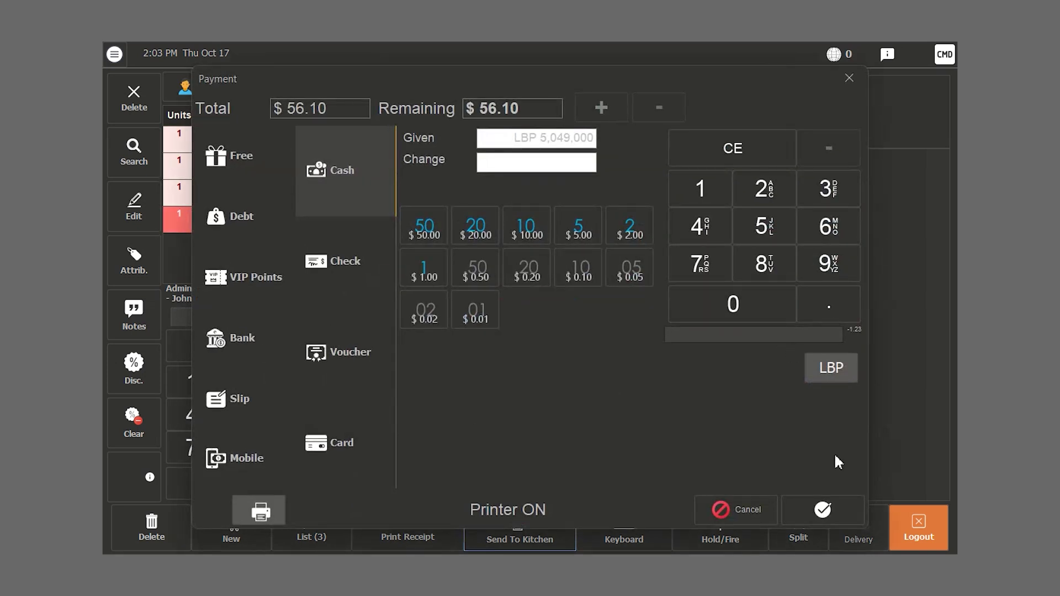
left_click(823, 510)
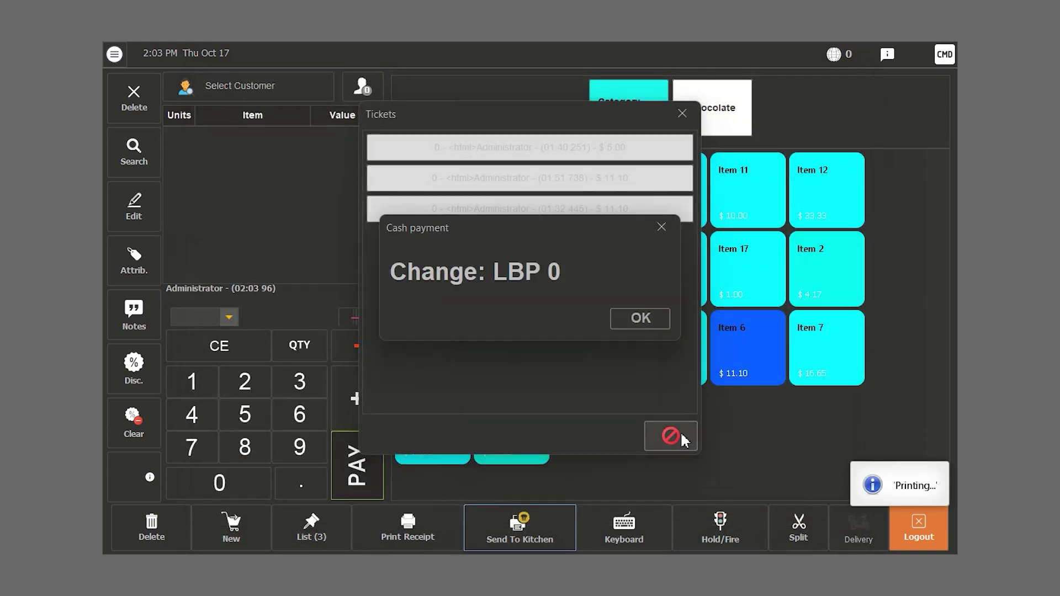
left_click(680, 433)
left_click(641, 319)
- Open the Printers screen and scroll through printed receipt 122
left_click(115, 54)
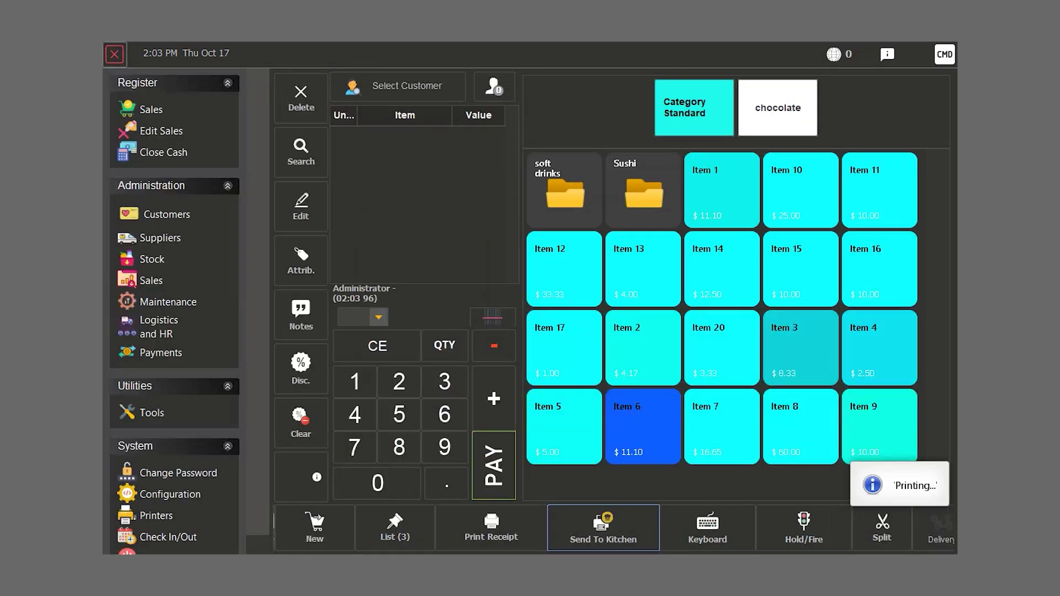
left_click(153, 515)
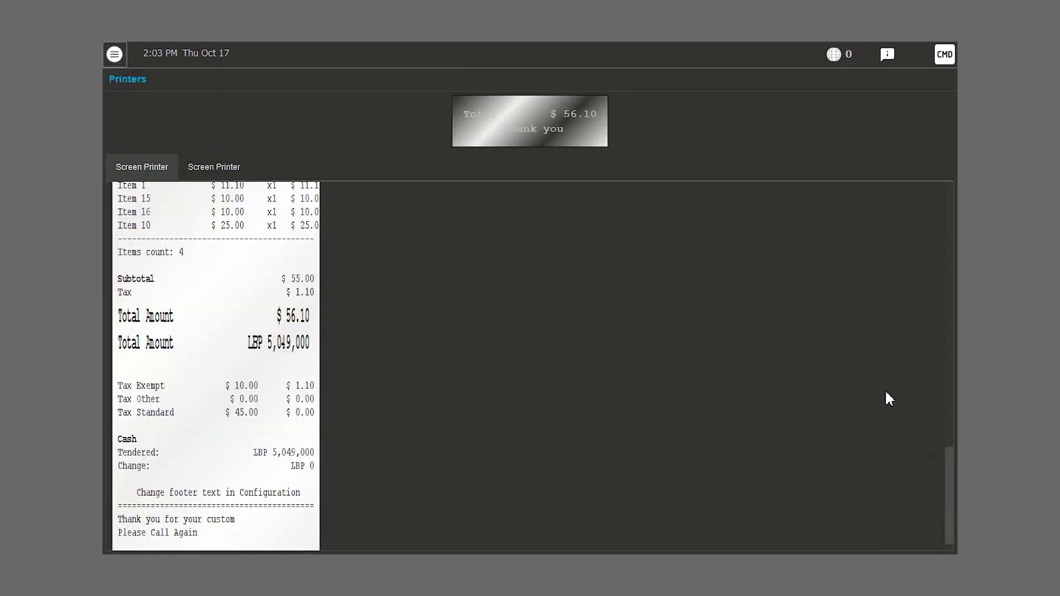
left_click_drag(950, 466, 942, 381)
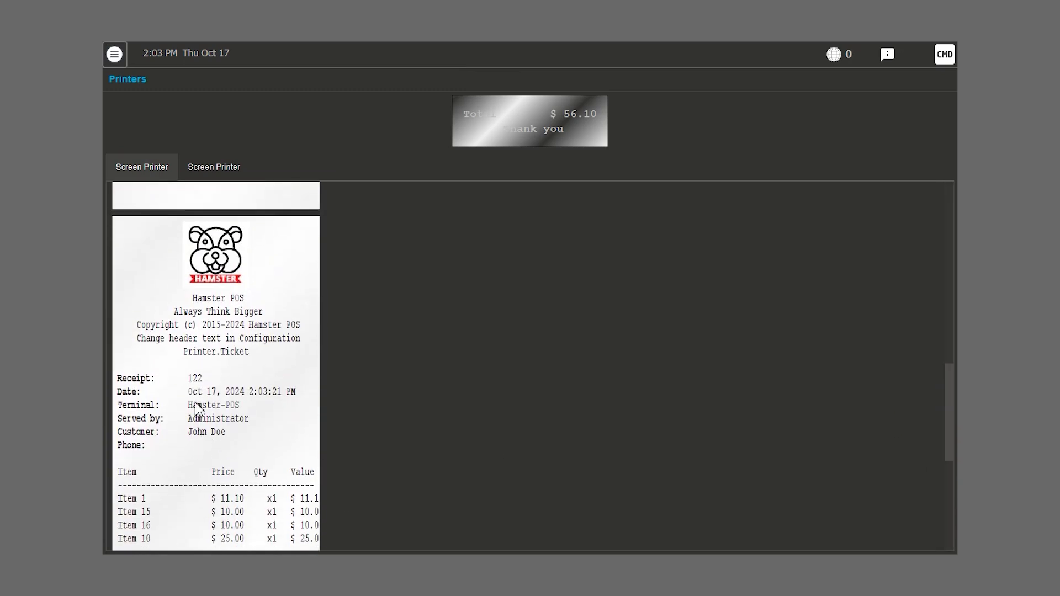
- Return to the sales screen with a new empty ticket
left_click(115, 53)
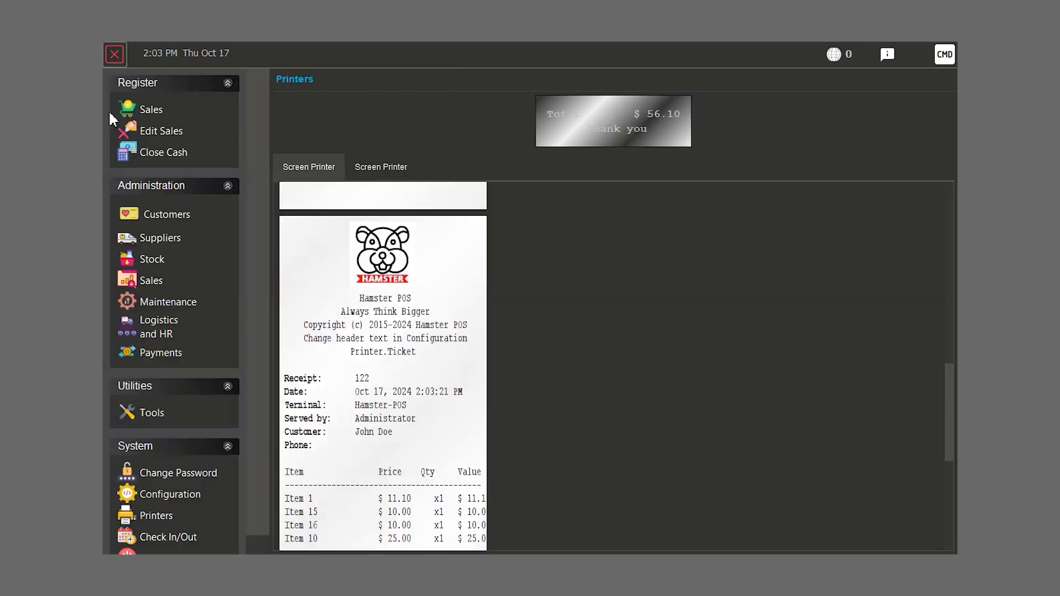
left_click(149, 109)
left_click(680, 439)
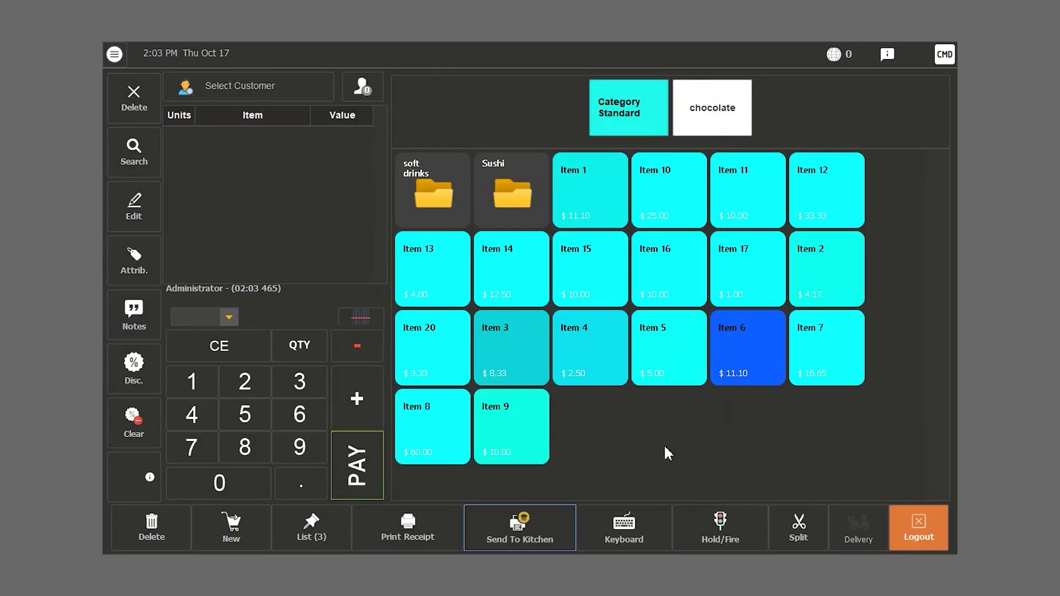
- Add two Item 1 from the Sushi folder to the order
left_click(507, 184)
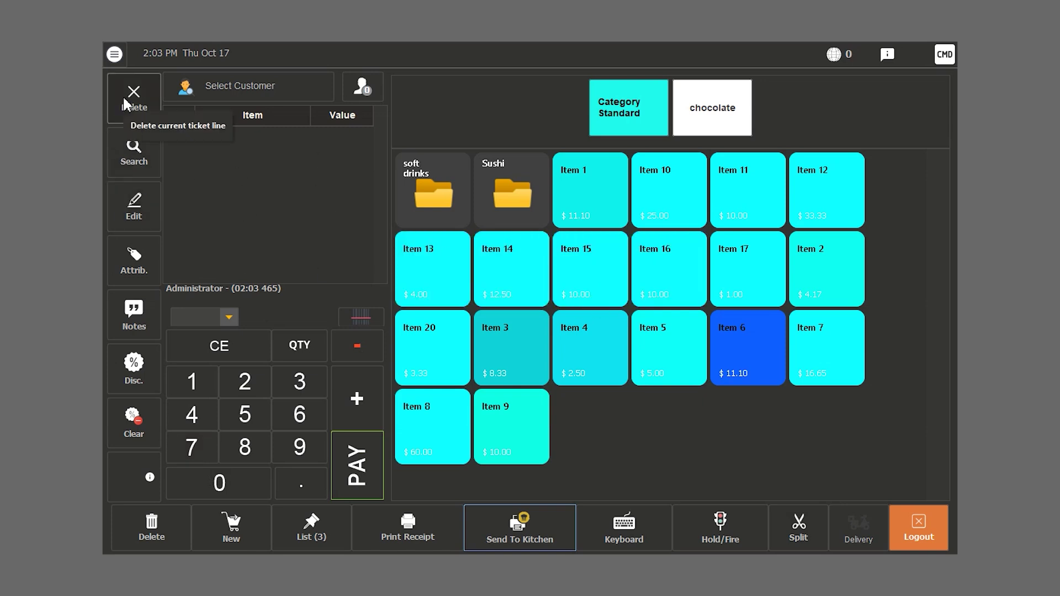
left_click(255, 386)
left_click(569, 177)
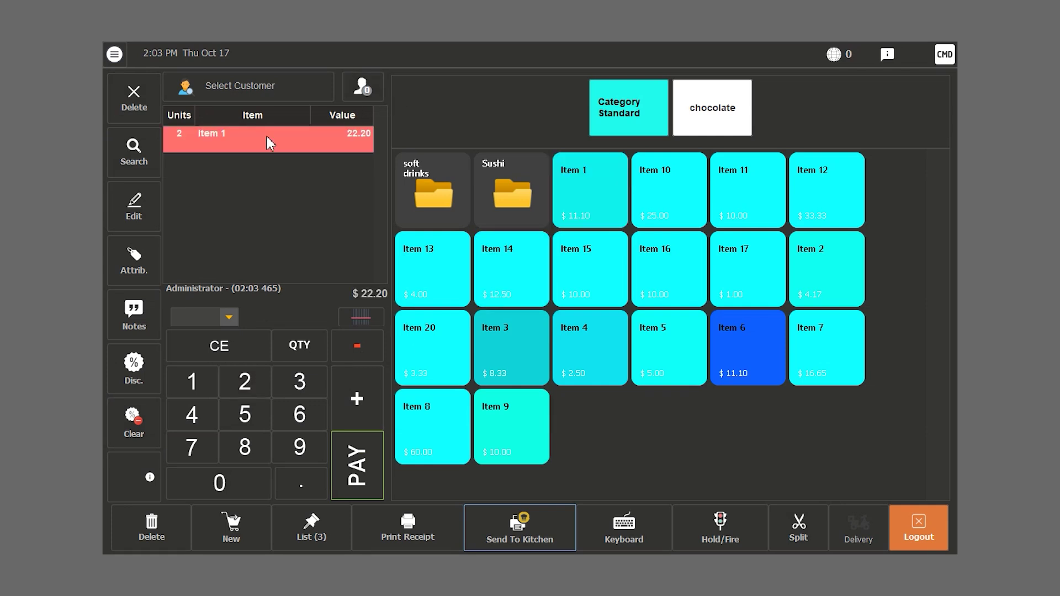
- Clear the order, then add Item 14 and reduce it to a single unit for $12.50
left_click(131, 91)
left_click(550, 342)
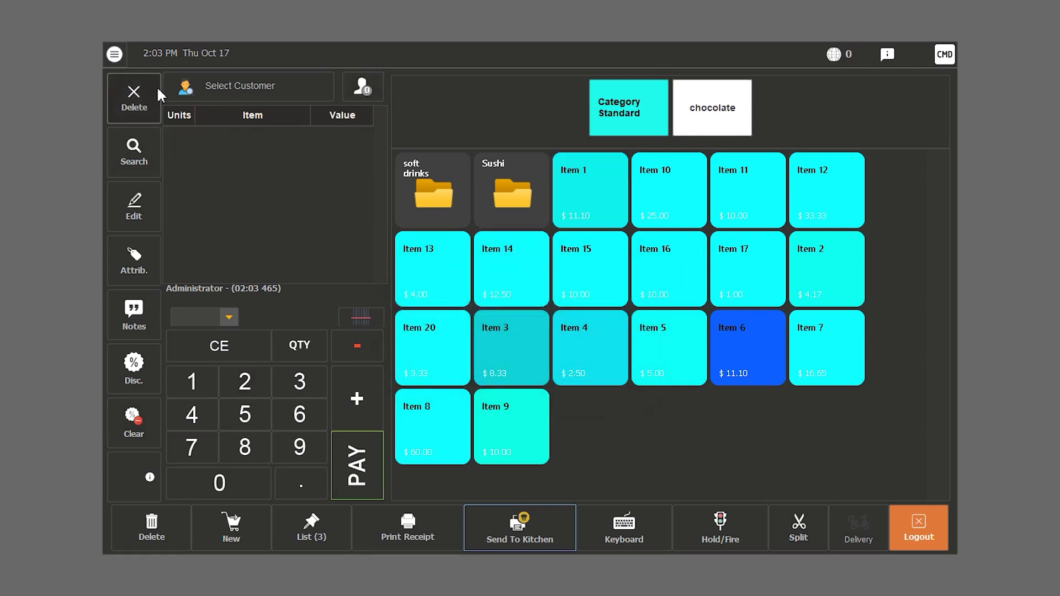
left_click(246, 381)
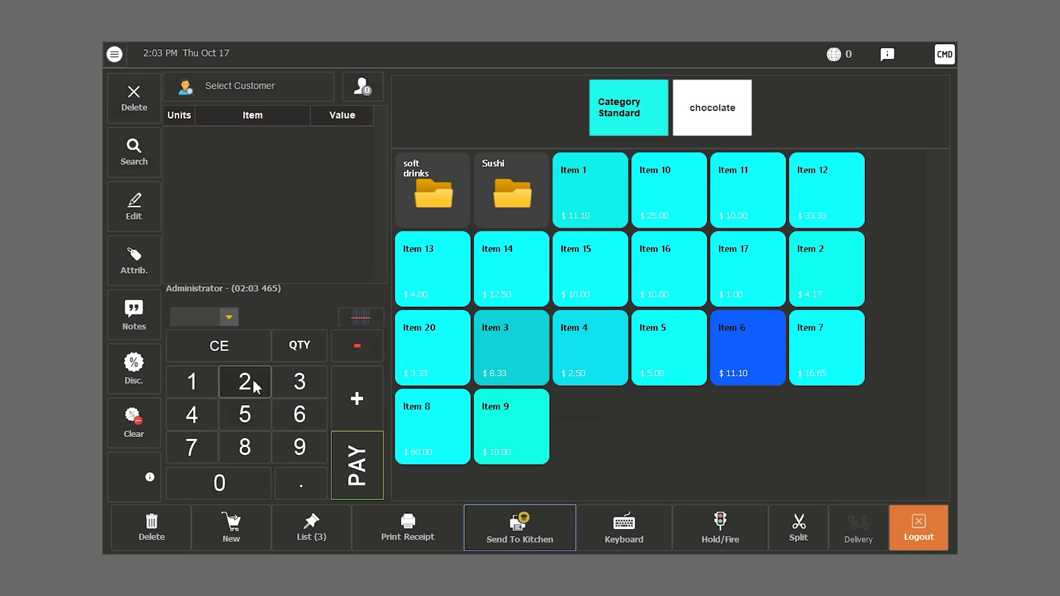
left_click(499, 268)
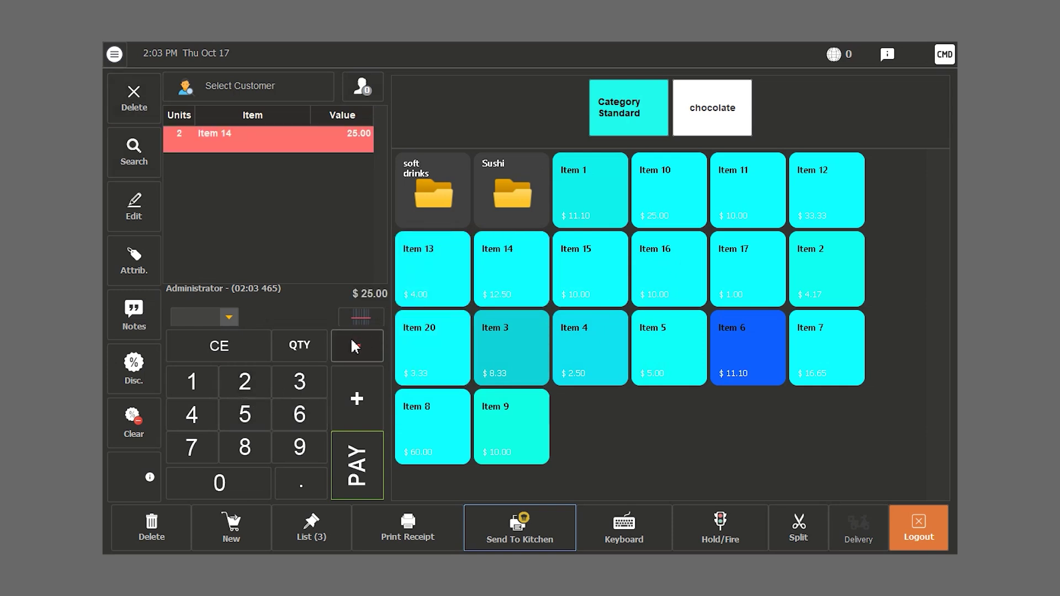
left_click(352, 347)
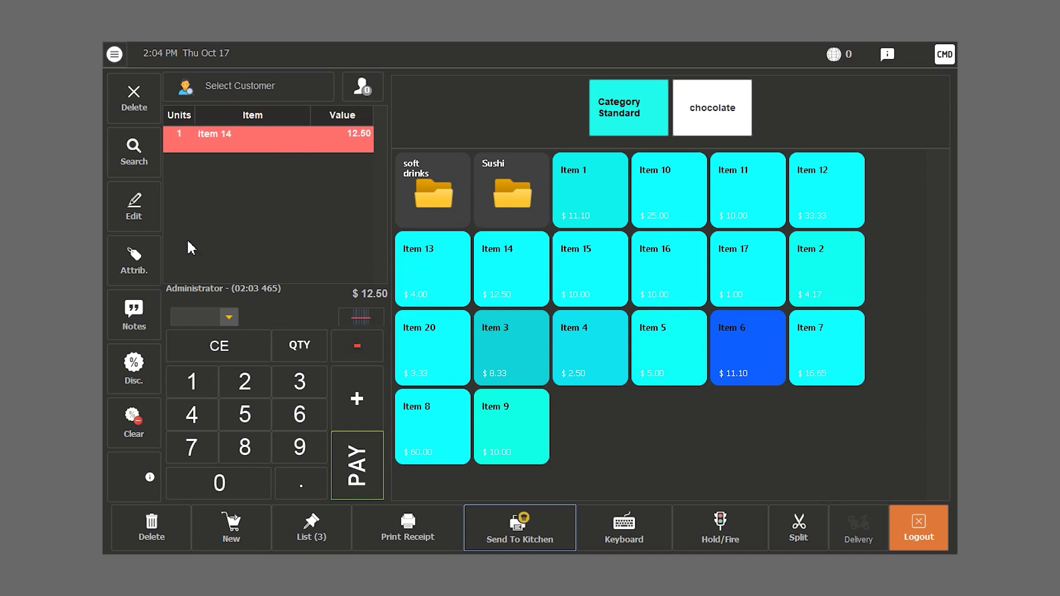
- Delete the current order and the held Item 1 ticket
left_click(144, 535)
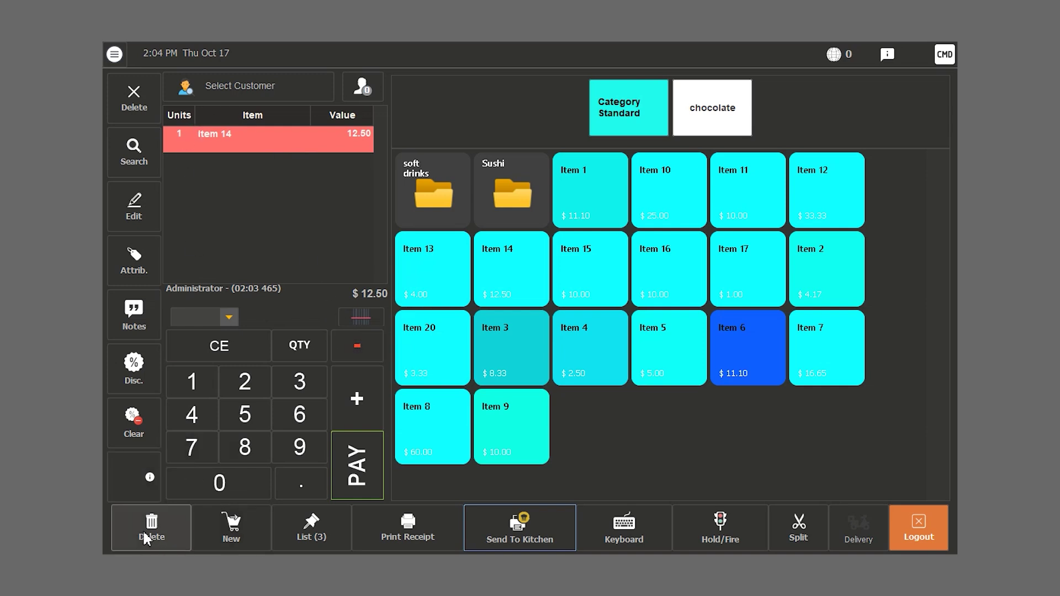
left_click(607, 308)
left_click(506, 207)
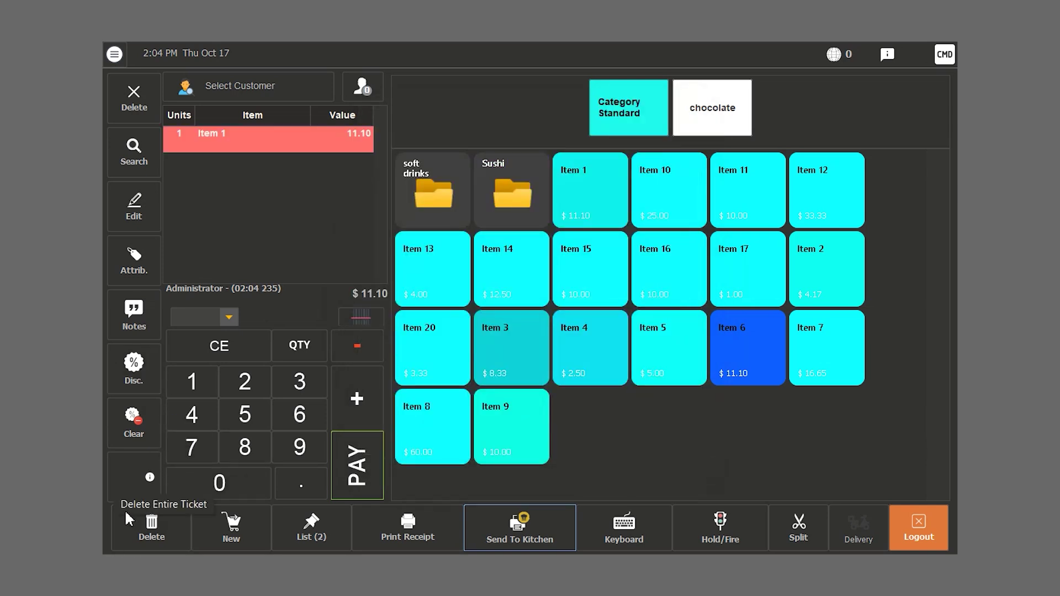
left_click(132, 525)
left_click(604, 307)
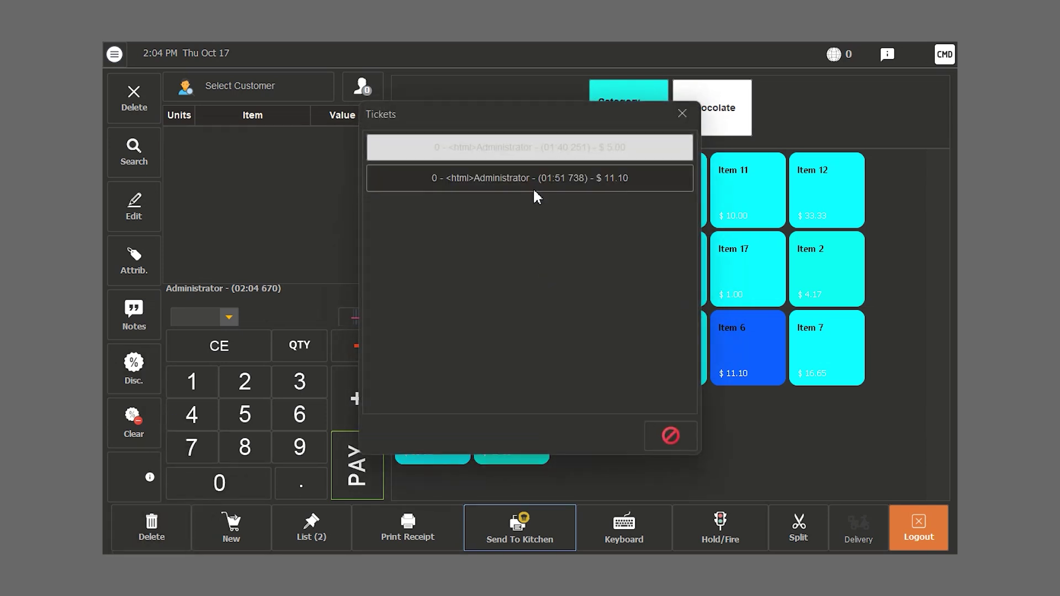
- Delete the held Item 6 and Item 4 tickets so no tickets remain
left_click(532, 180)
left_click(151, 528)
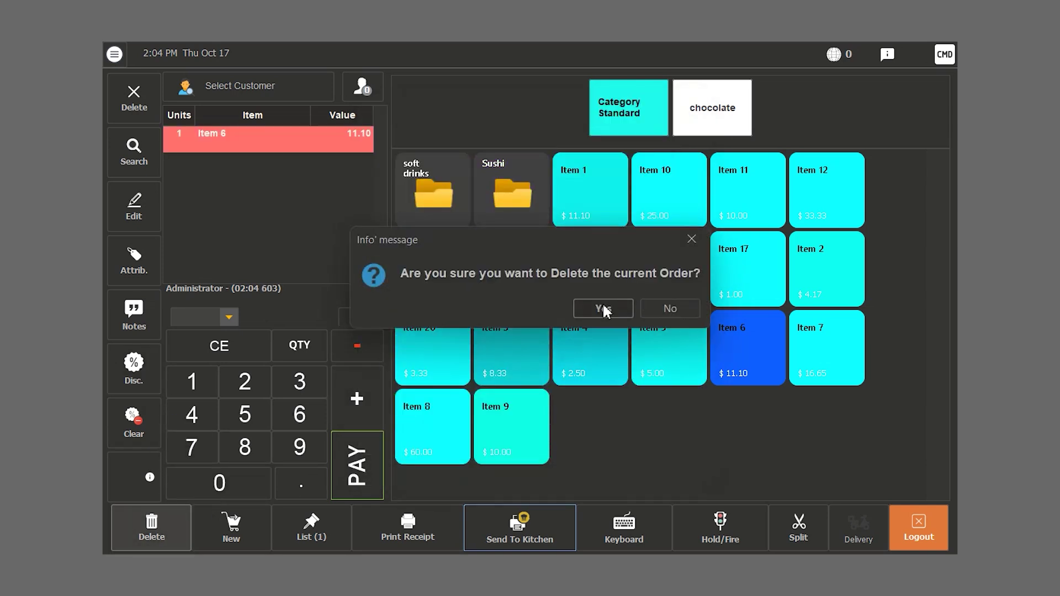
left_click(603, 308)
left_click(443, 141)
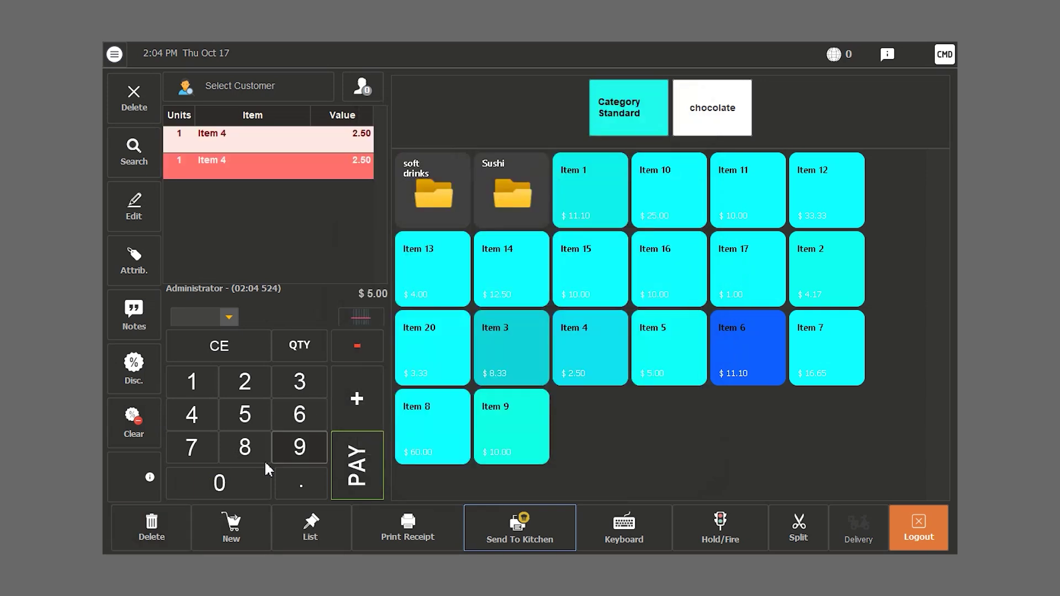
left_click(165, 536)
left_click(600, 307)
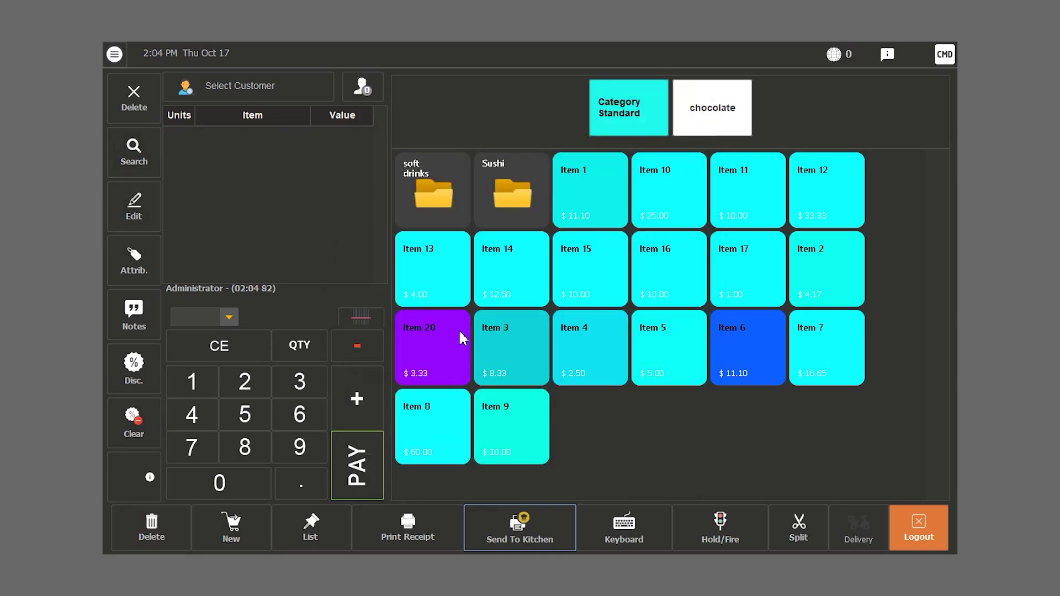
left_click(117, 167)
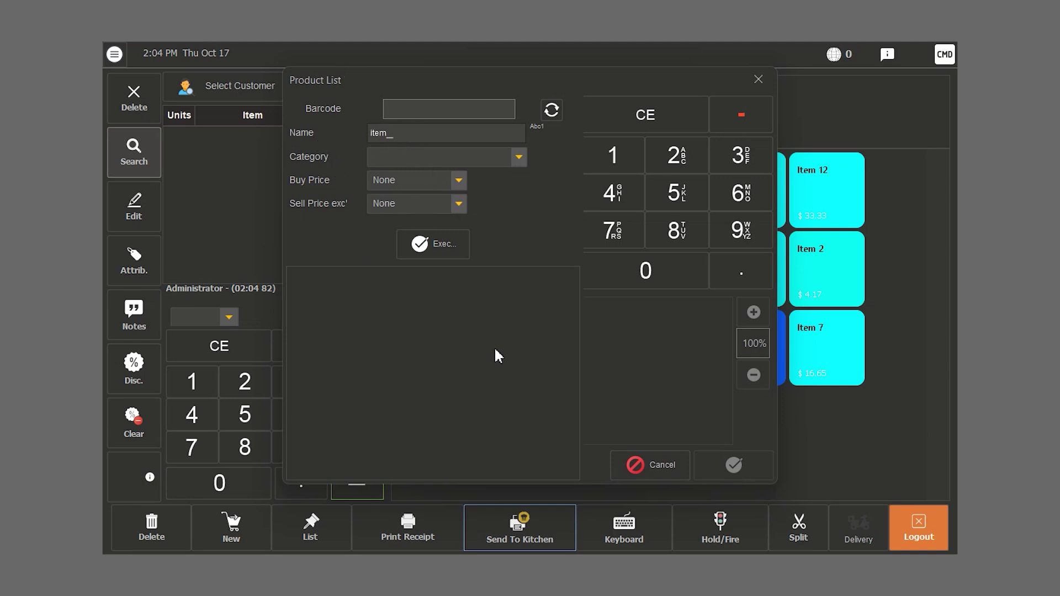
- Search products by the name 'item 2' and add Item 2 to the order
left_click(429, 246)
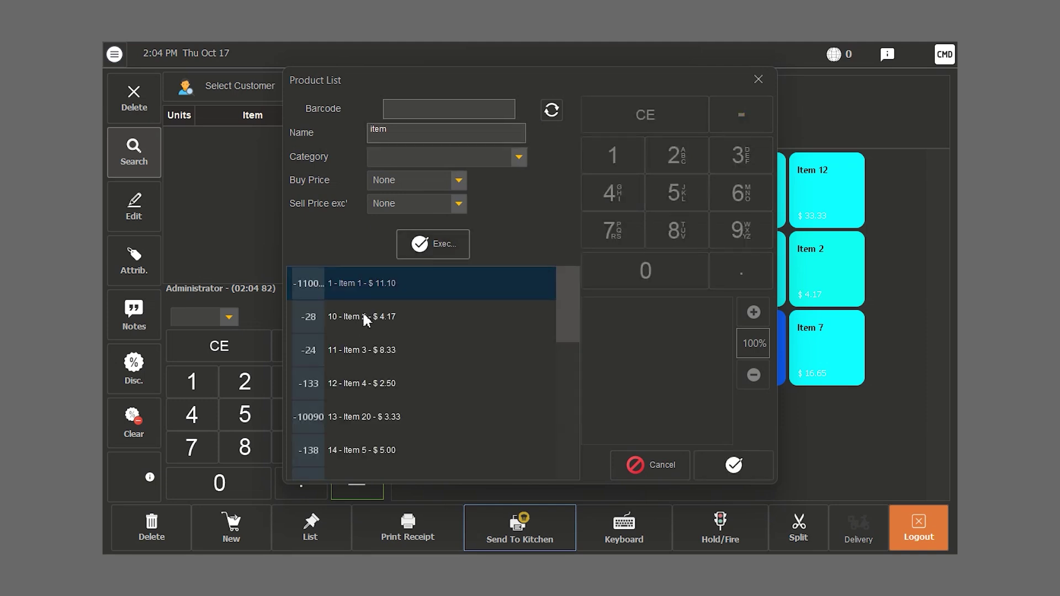
left_click(406, 138)
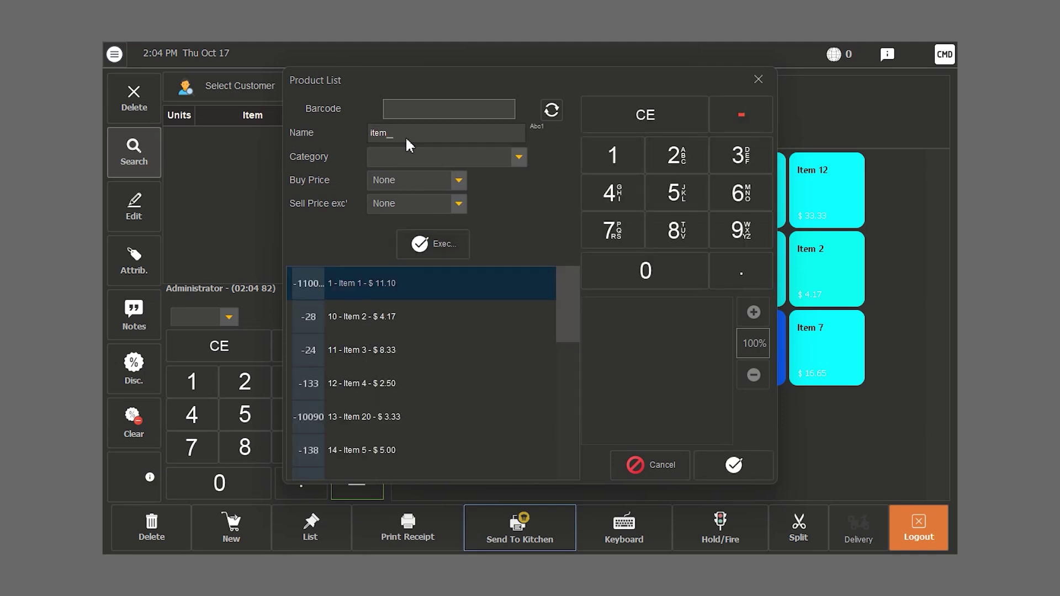
type("2")
left_click(429, 249)
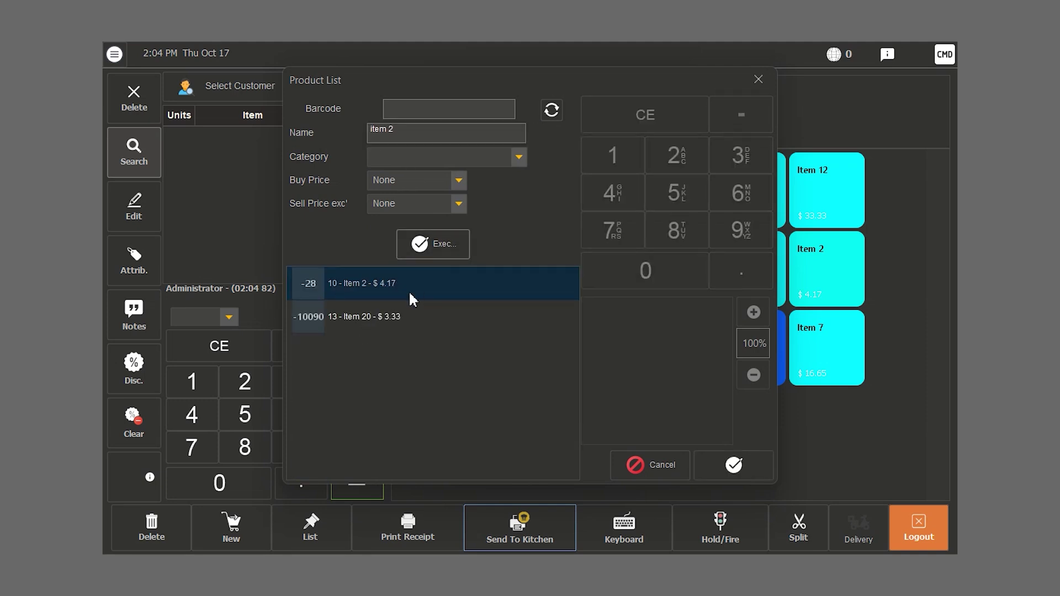
left_click(732, 465)
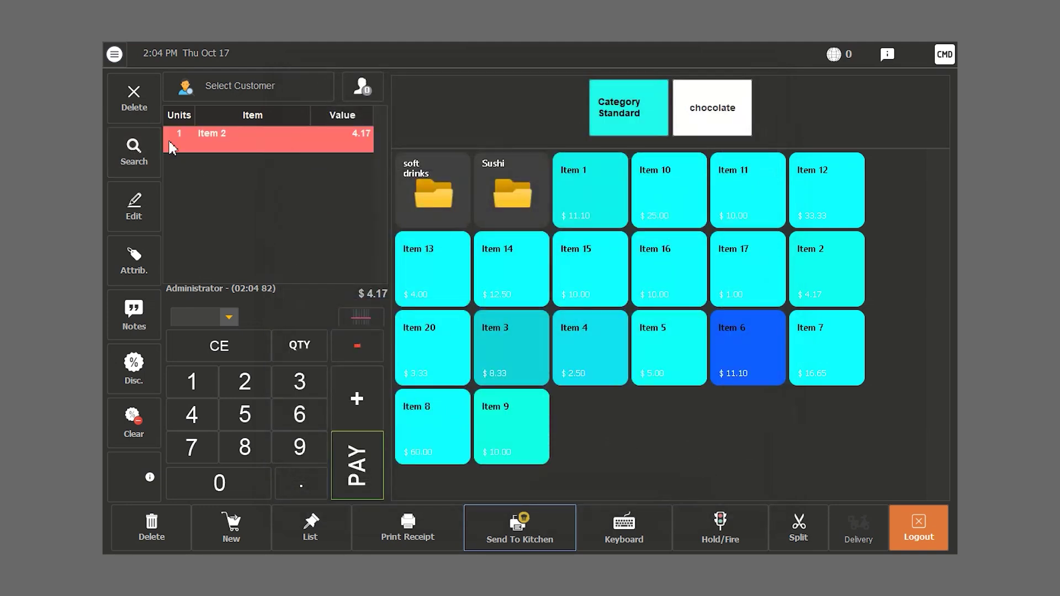
- Search by barcode 12 and add Item 4, bringing the total to $6.67
left_click(126, 164)
type("12")
left_click(430, 244)
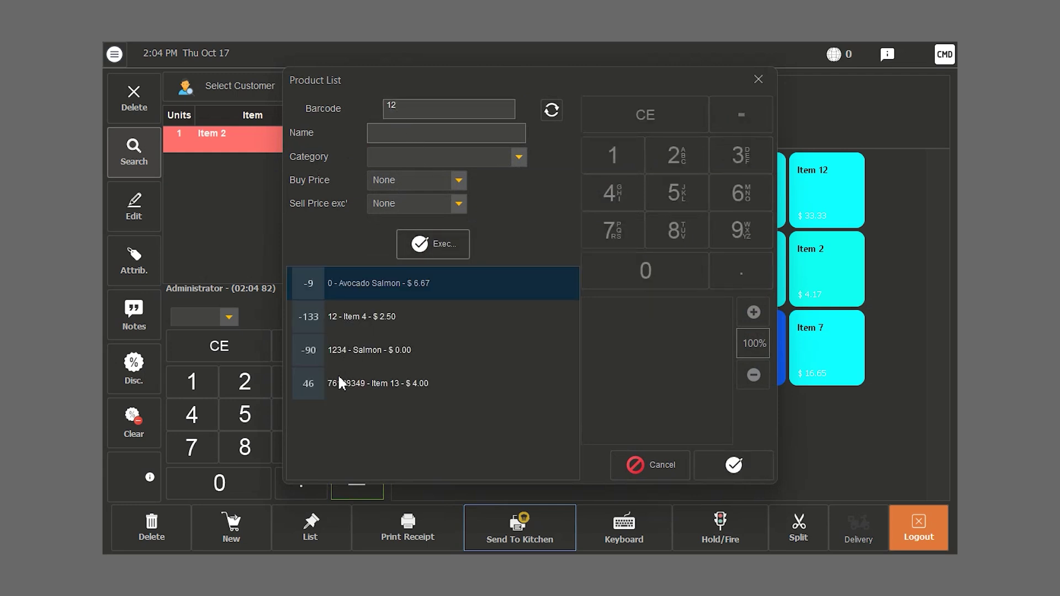
left_click(344, 317)
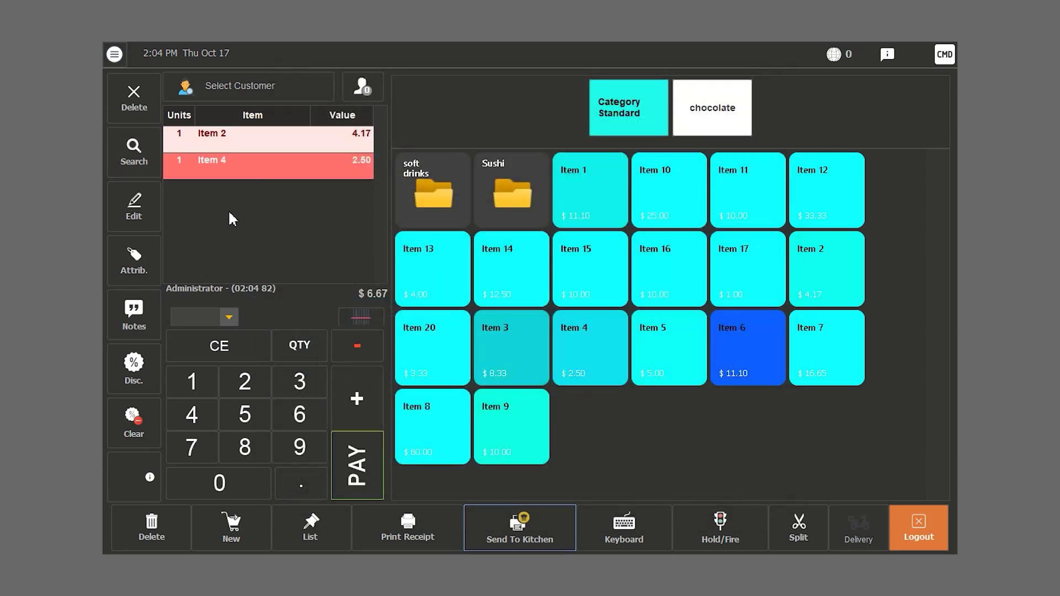
- Edit the Item 4 line's price to 4.00, raising the total to $8.17
left_click(138, 209)
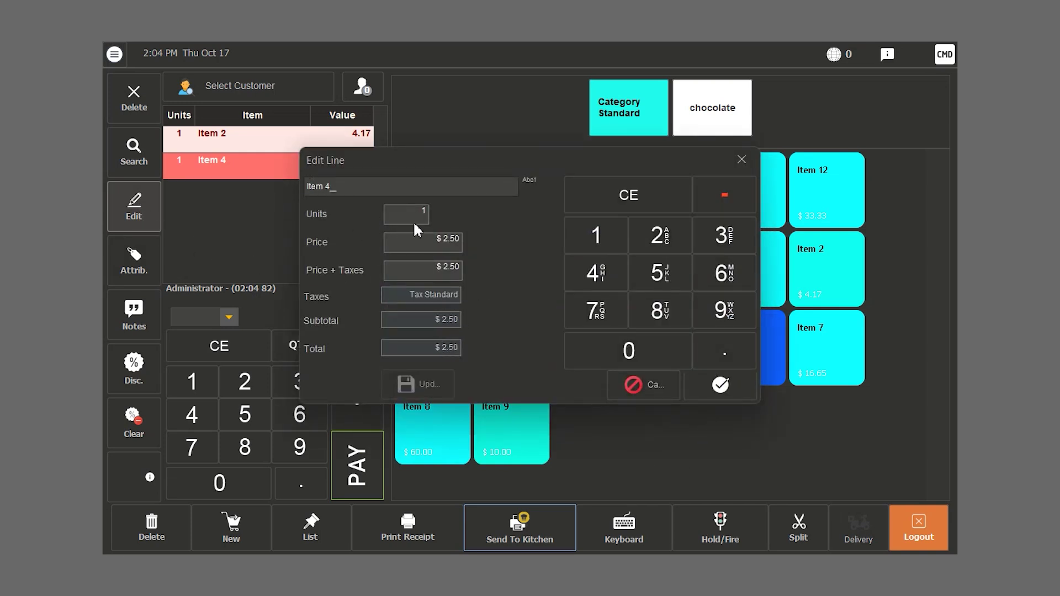
left_click(450, 242)
type("4")
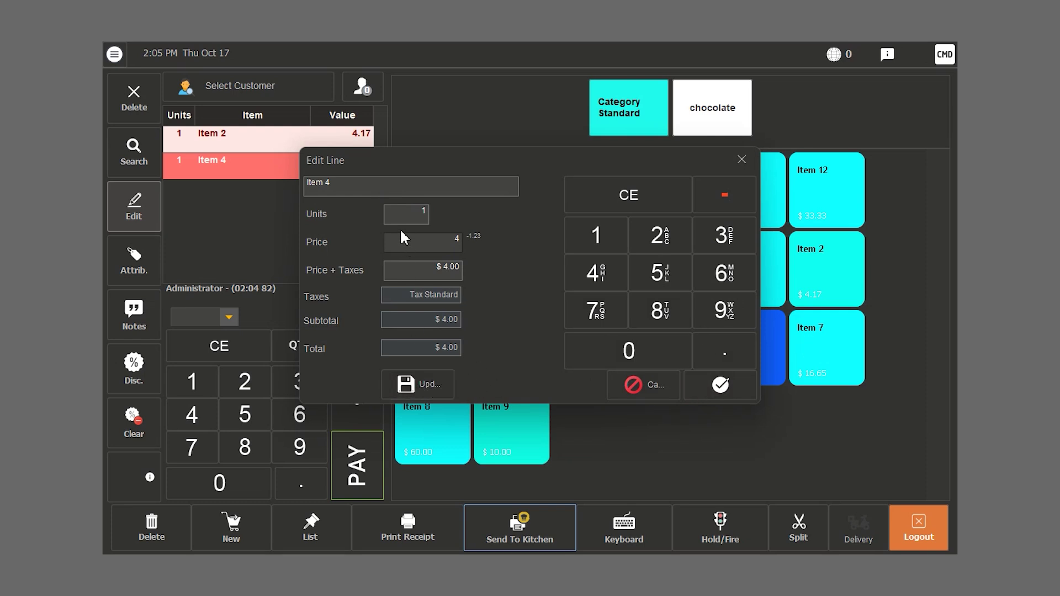
left_click(724, 386)
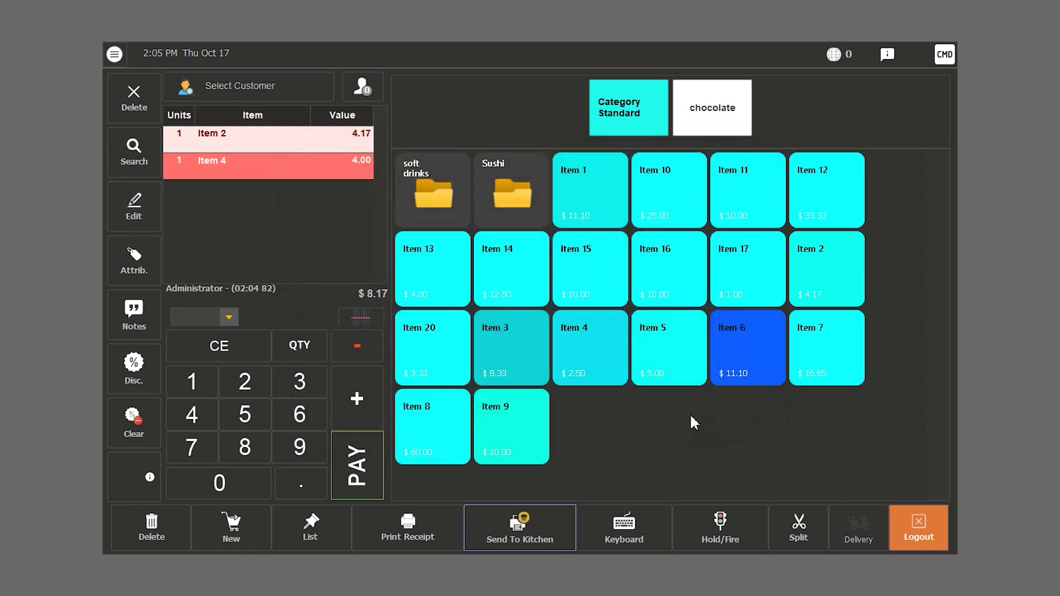
- Check attributes for the Item 4 and Item 2 lines, closing both without changes
left_click(148, 264)
left_click(701, 381)
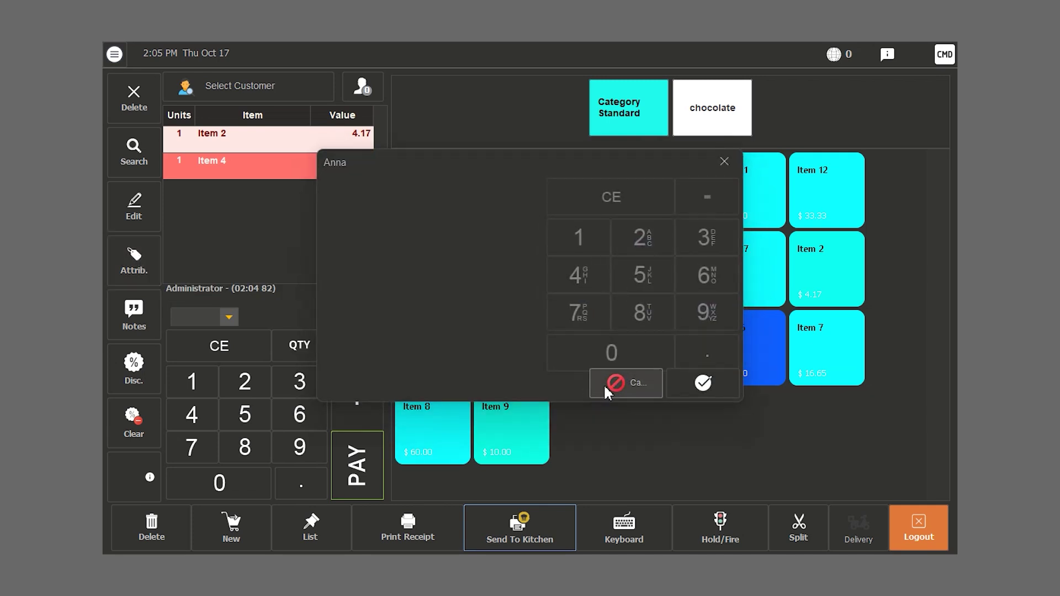
left_click(243, 145)
left_click(144, 270)
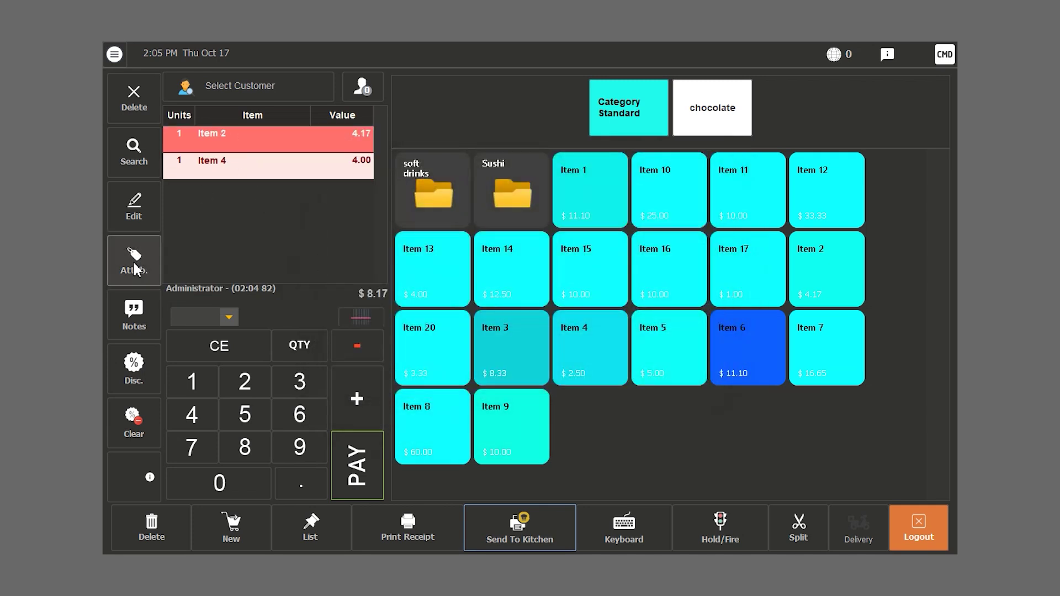
left_click(642, 339)
- Close the kitchen notes without sending and add Item 15 to the order
left_click(125, 313)
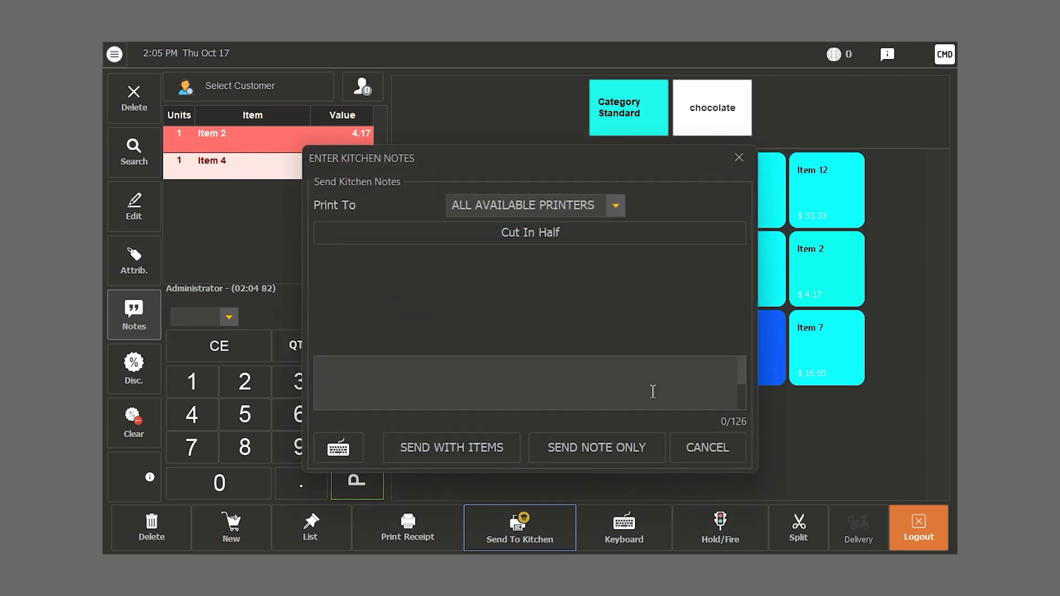
left_click(724, 452)
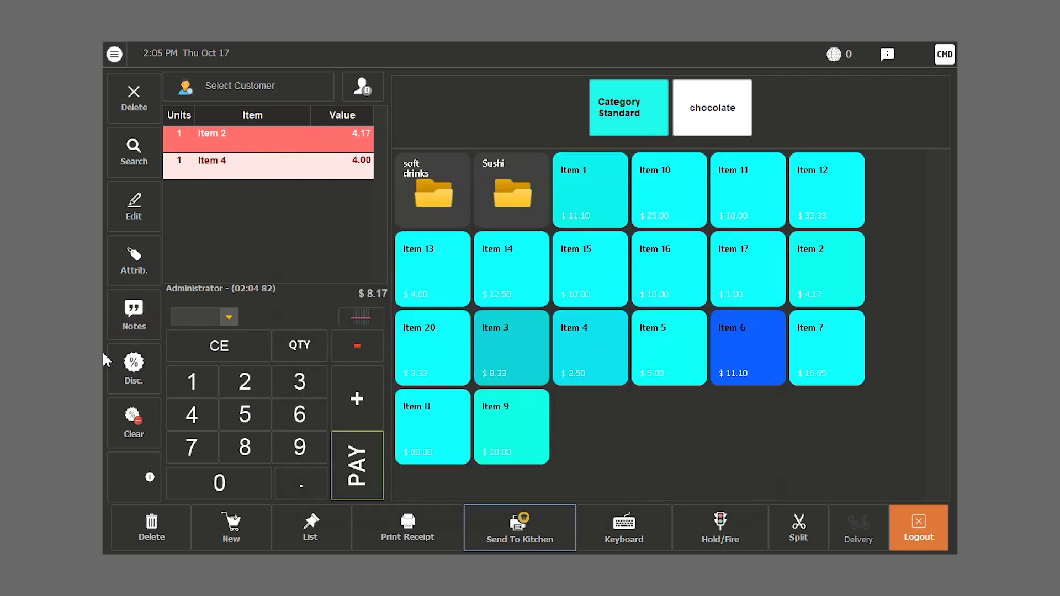
left_click(591, 264)
- Add a second Item 4 to the ticket
left_click(498, 367)
left_click(130, 373)
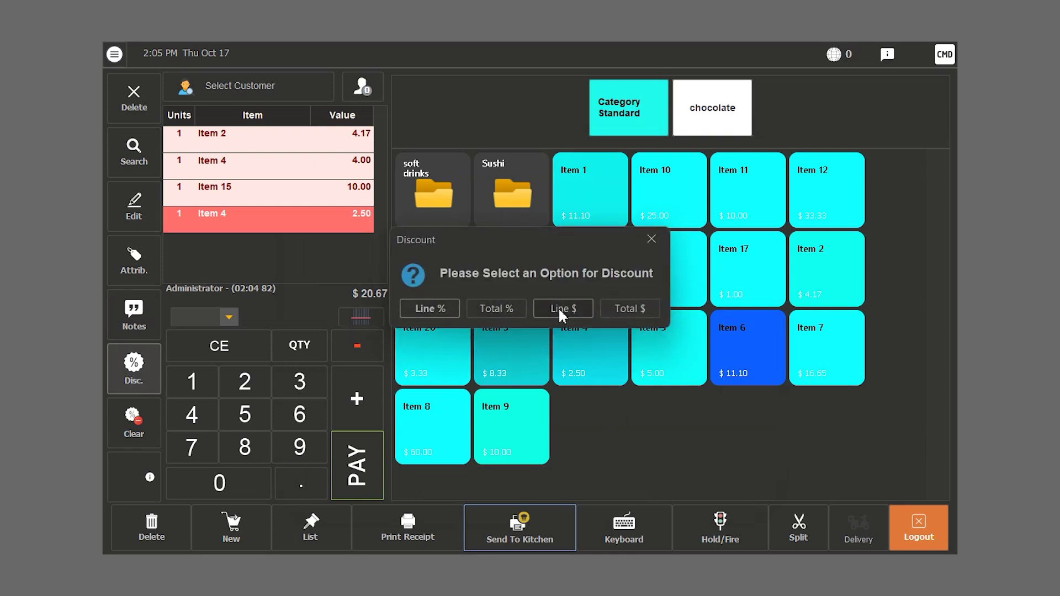
left_click(652, 239)
- Apply a 10% line discount to the 4.00 Item 4 line, then remove it
left_click(211, 175)
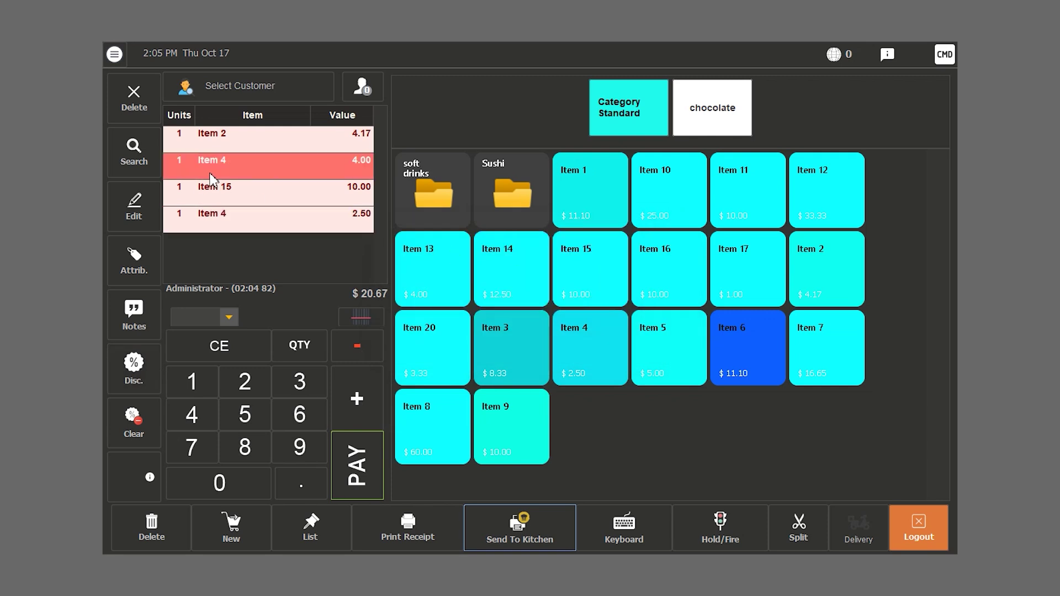
left_click(198, 381)
left_click(220, 483)
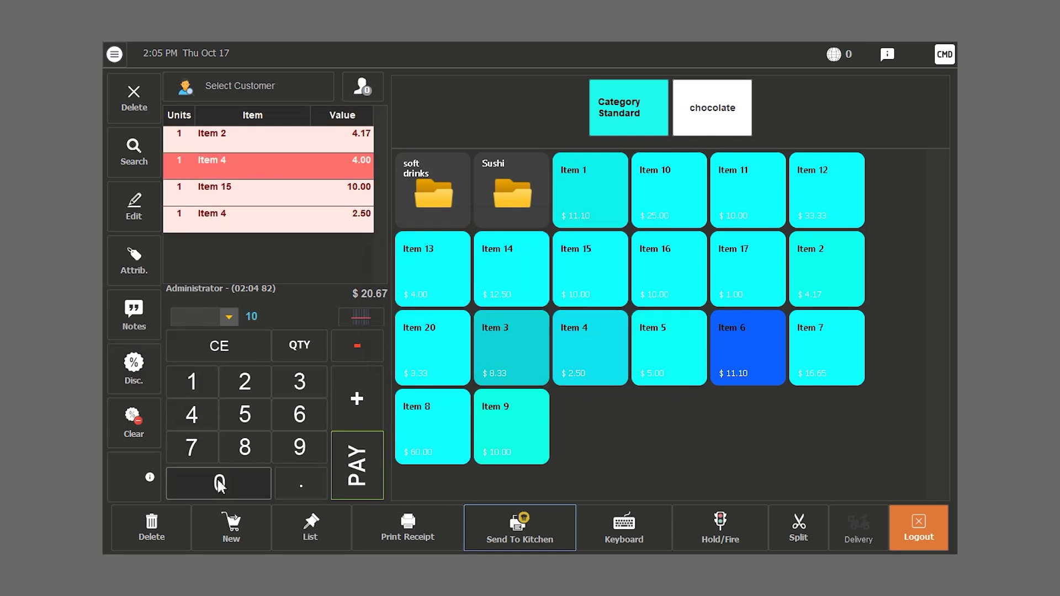
left_click(131, 379)
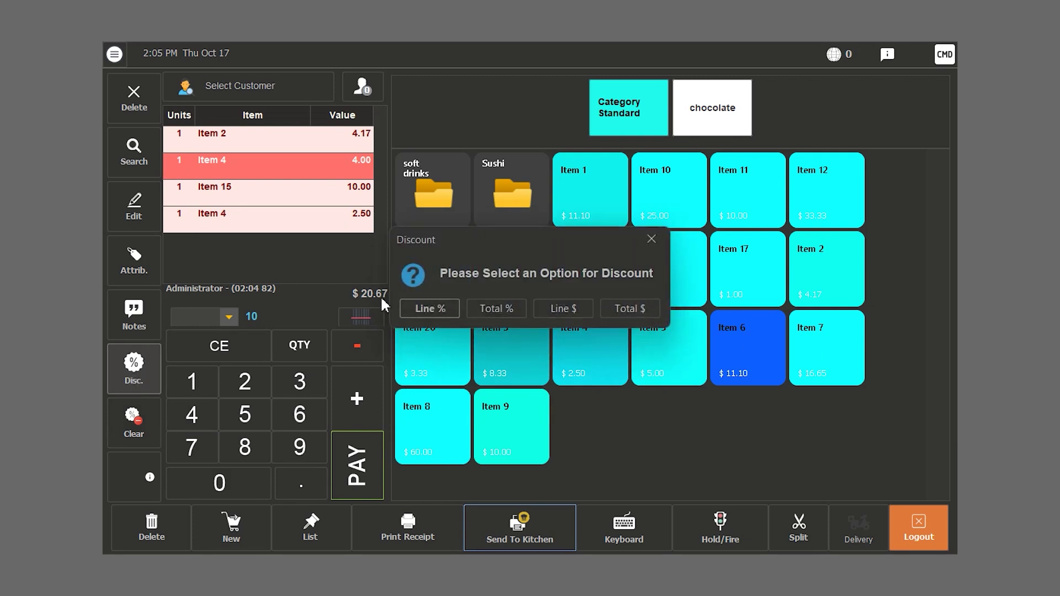
left_click(425, 310)
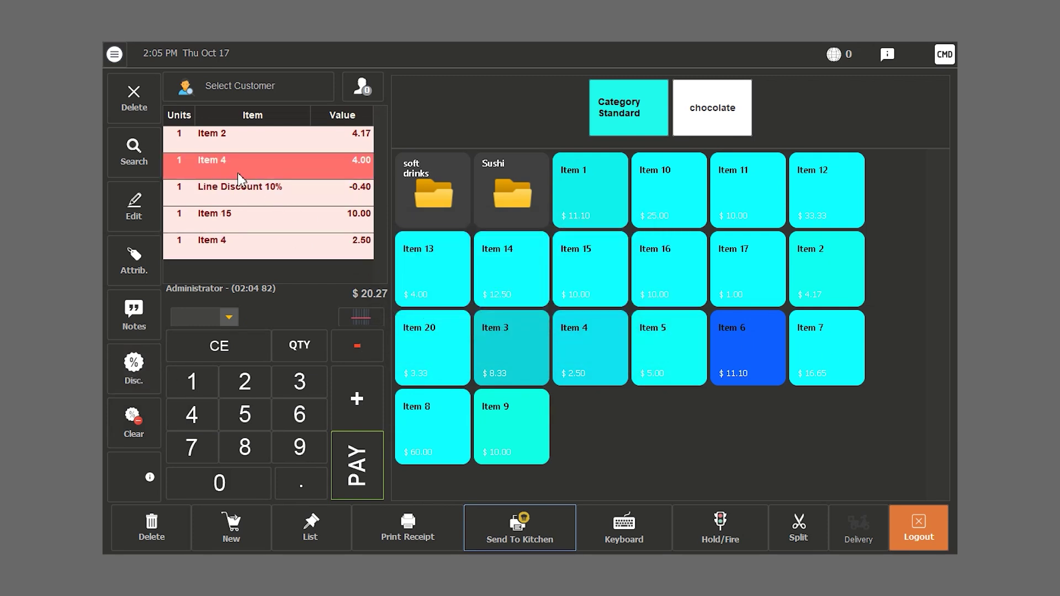
left_click(277, 191)
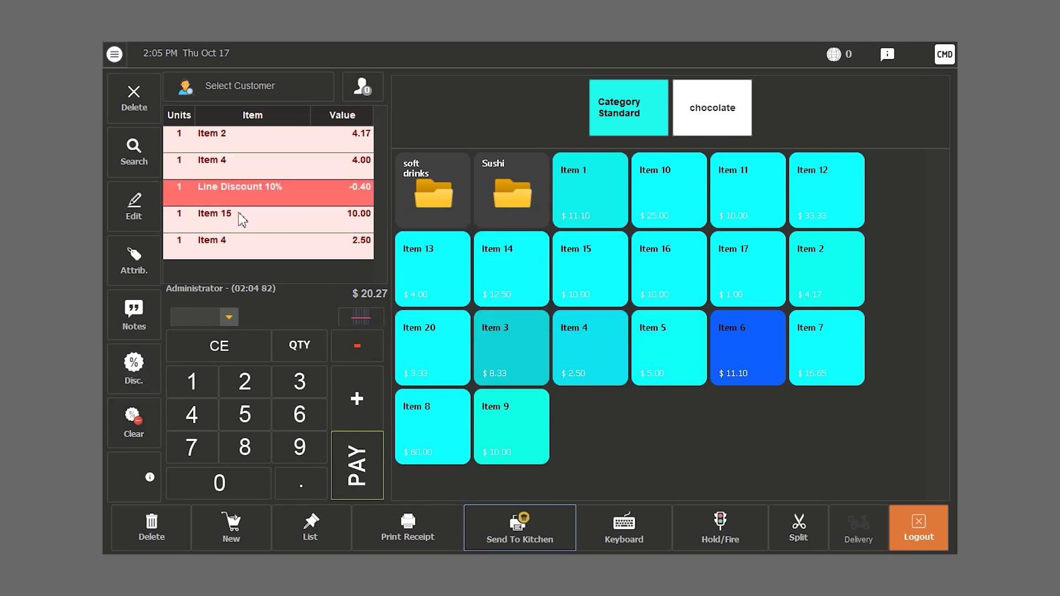
left_click(140, 421)
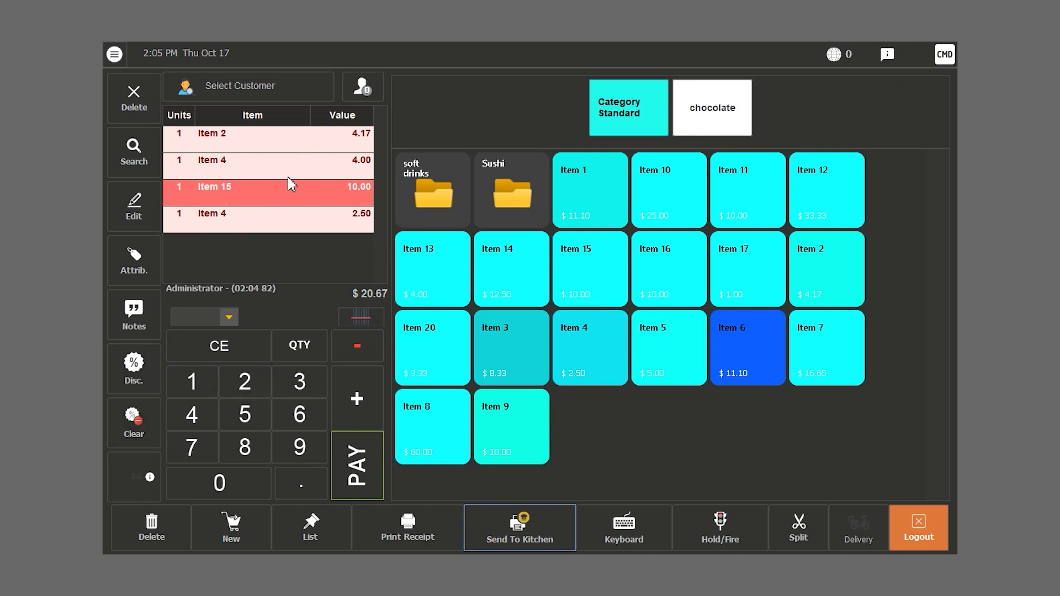
- Apply a 10% discount to every order line
left_click(207, 379)
left_click(219, 483)
left_click(134, 367)
left_click(513, 303)
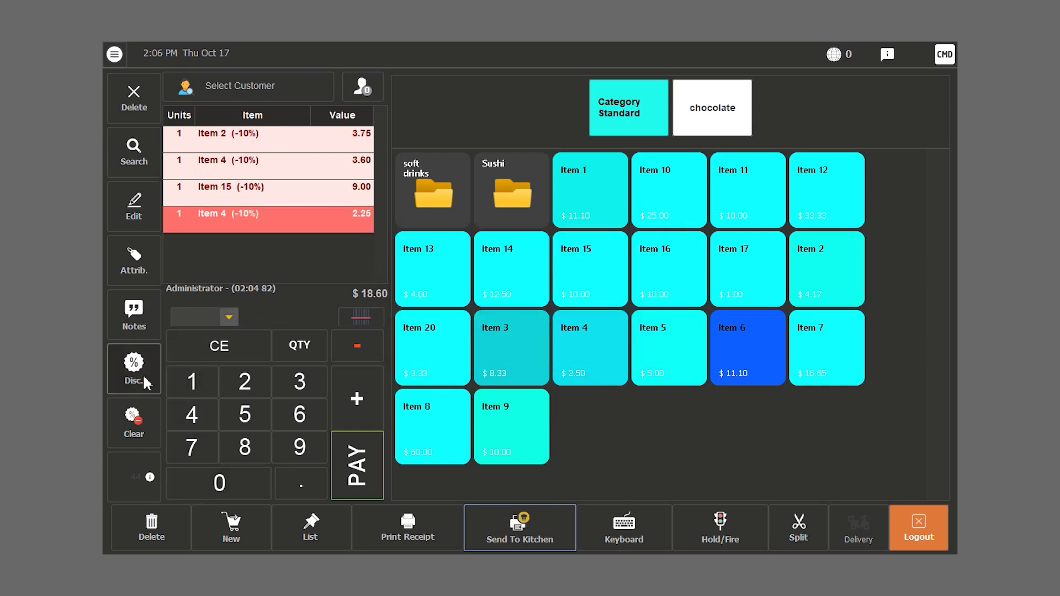
- Remove the 10% discount from the Item 4, Item 15, Item 4 and Item 2 lines
left_click(128, 428)
left_click(254, 202)
left_click(131, 420)
left_click(246, 166)
left_click(146, 414)
left_click(246, 139)
left_click(141, 436)
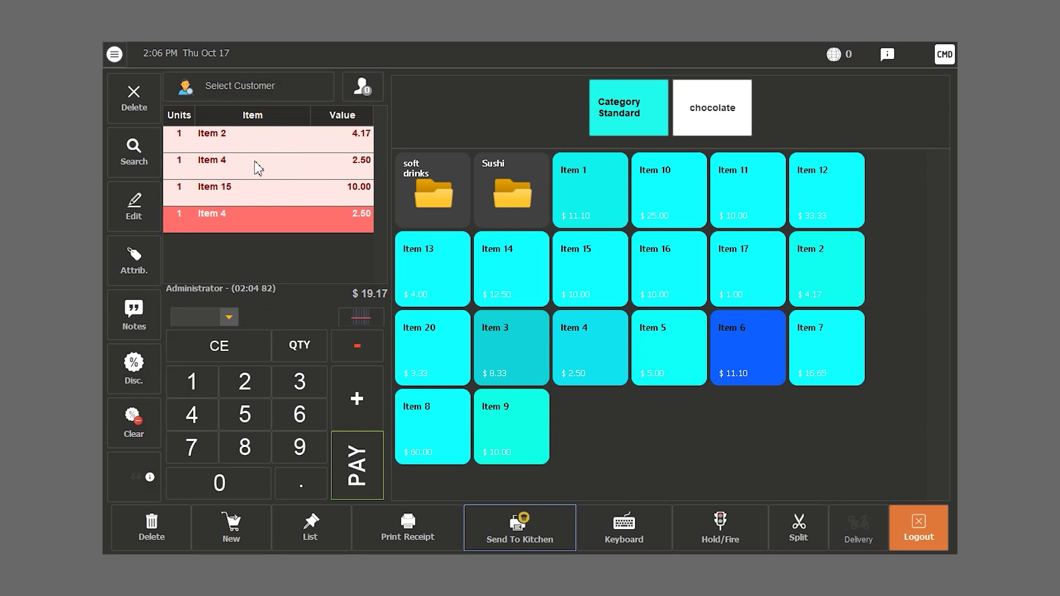
left_click(332, 171)
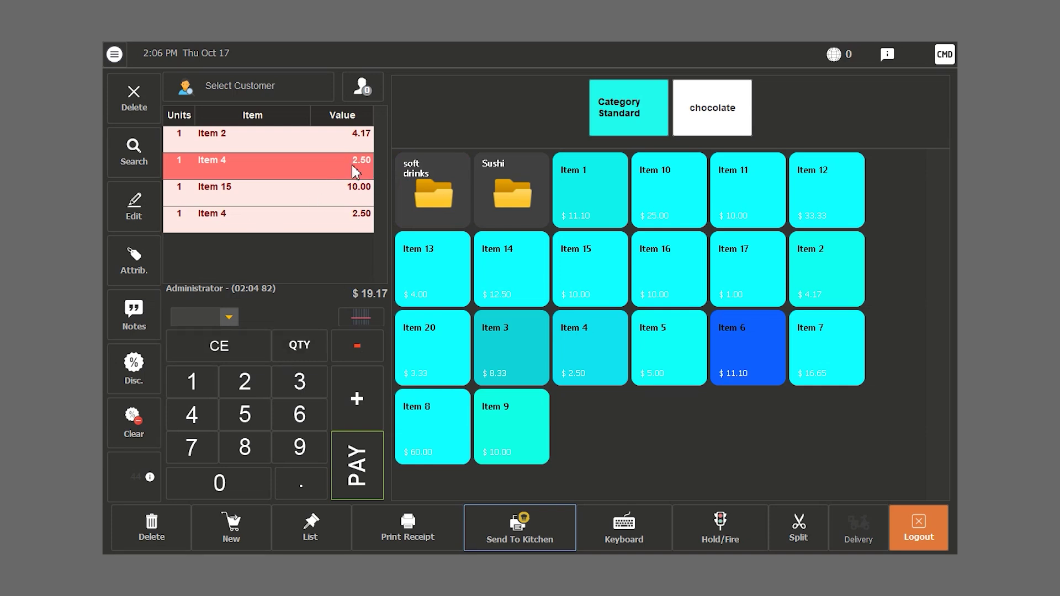
left_click(221, 484)
left_click(314, 485)
left_click(246, 415)
left_click(134, 363)
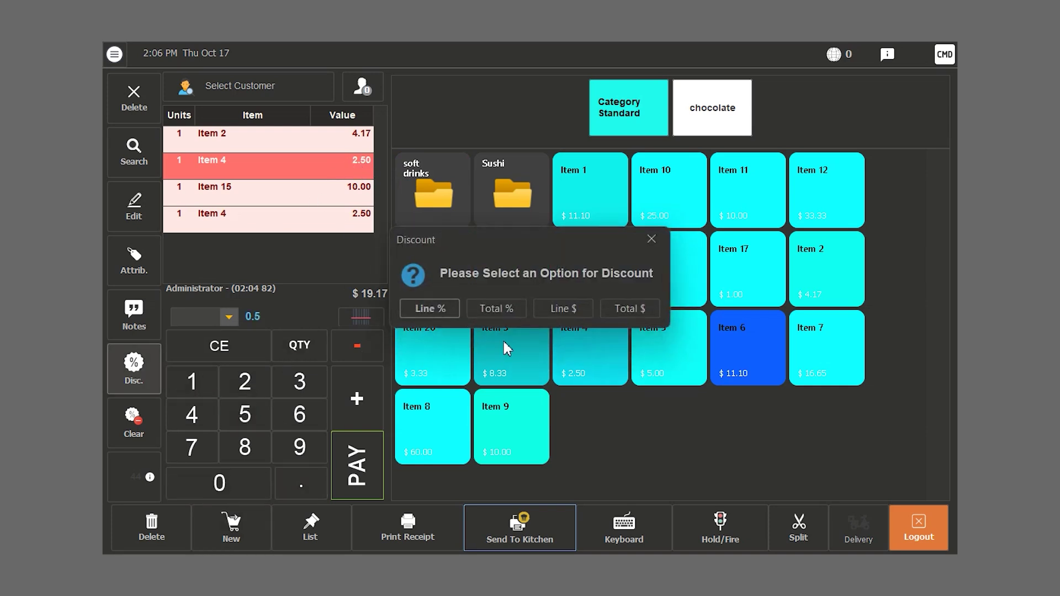
left_click(553, 307)
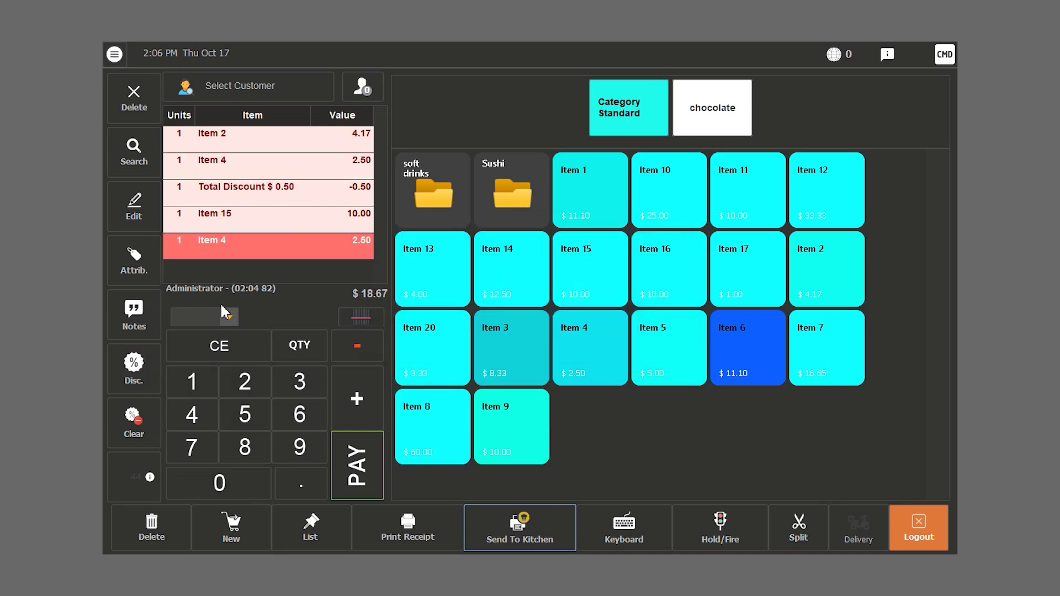
left_click(233, 199)
left_click(139, 387)
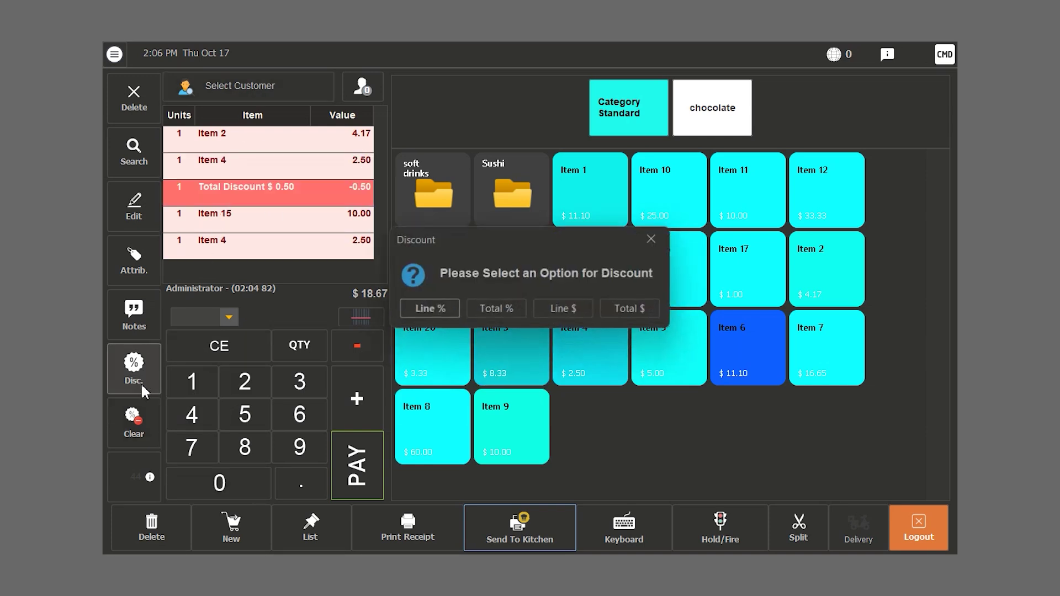
left_click(652, 239)
left_click(133, 417)
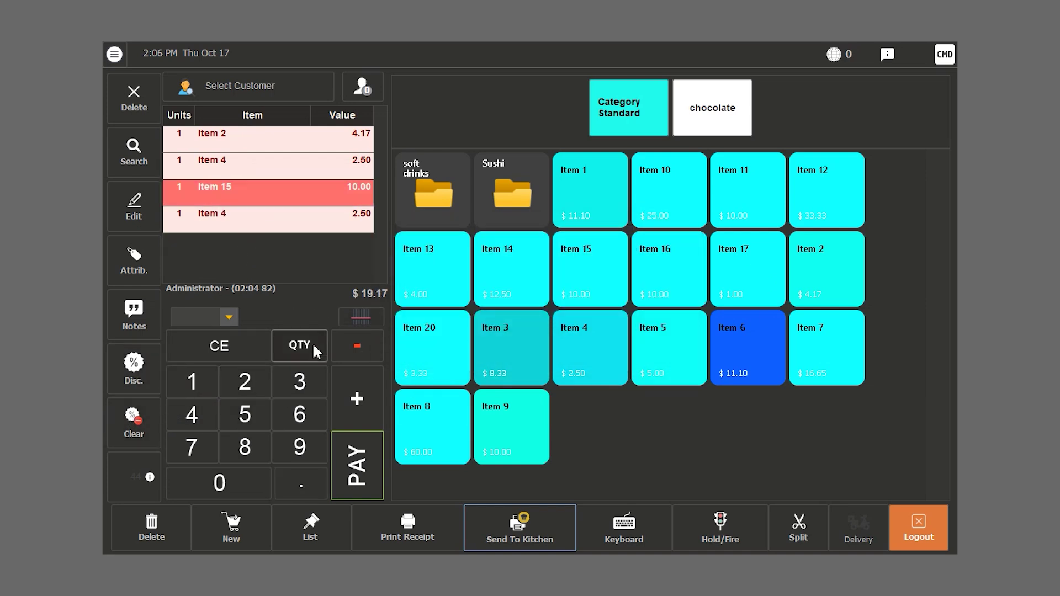
left_click(185, 379)
left_click(218, 480)
left_click(134, 367)
left_click(627, 304)
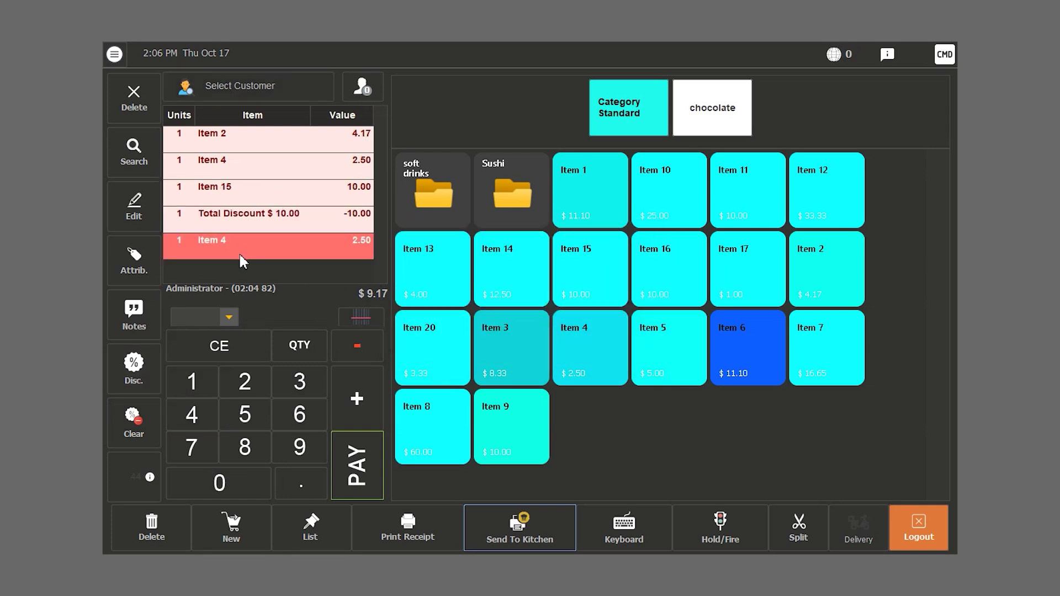
left_click(182, 229)
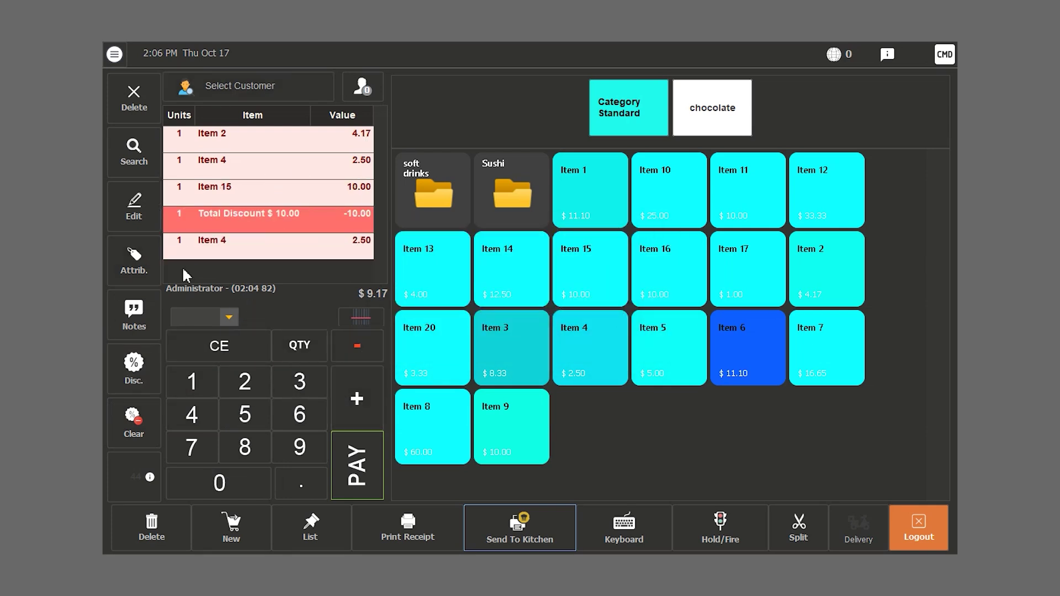
- Remove the $10 discount line, add Item 1 and check its stock details
left_click(135, 423)
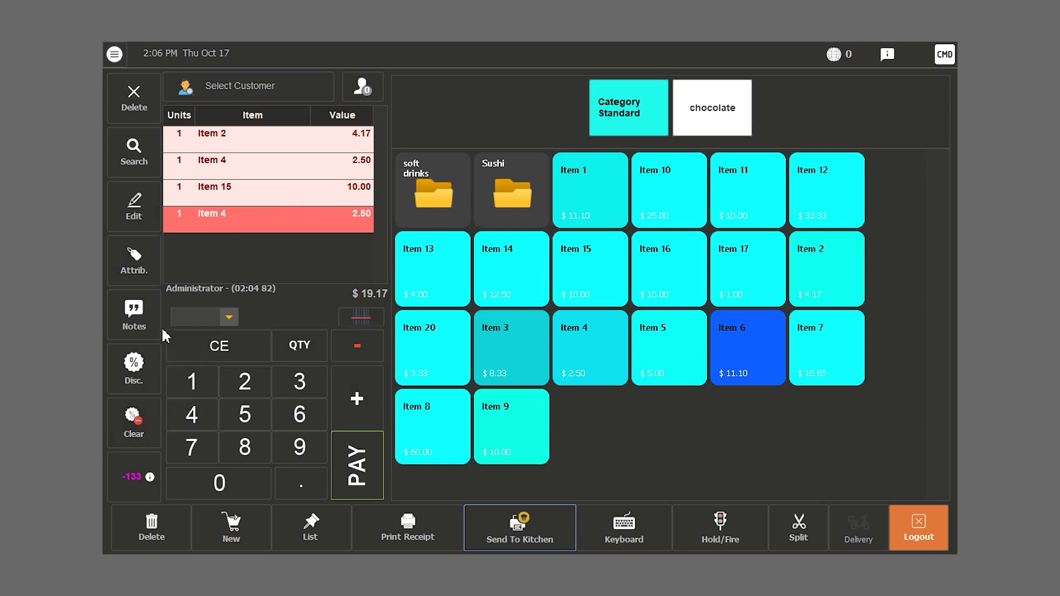
left_click(588, 188)
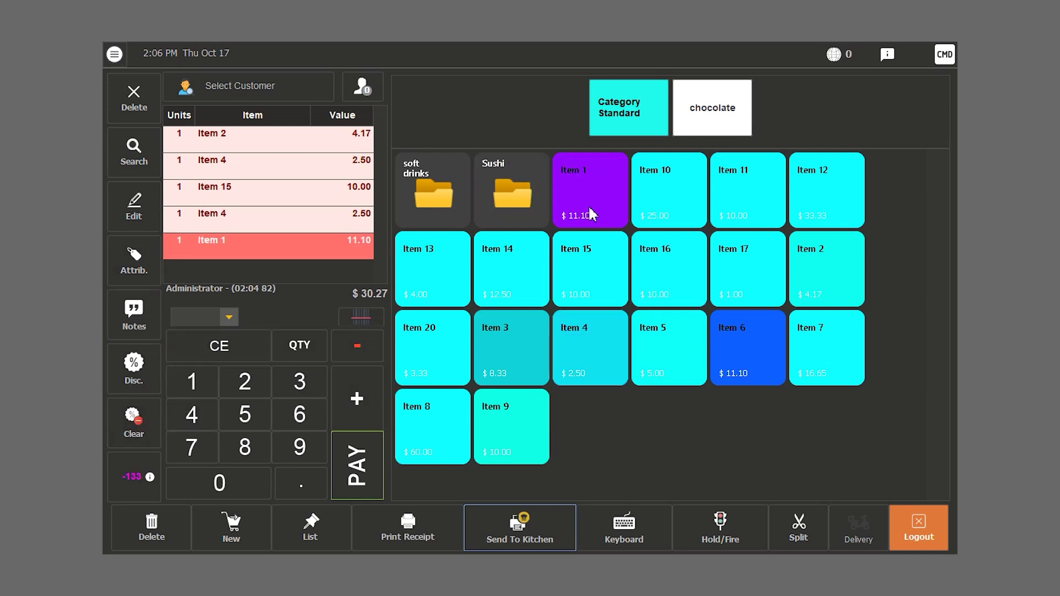
left_click(133, 480)
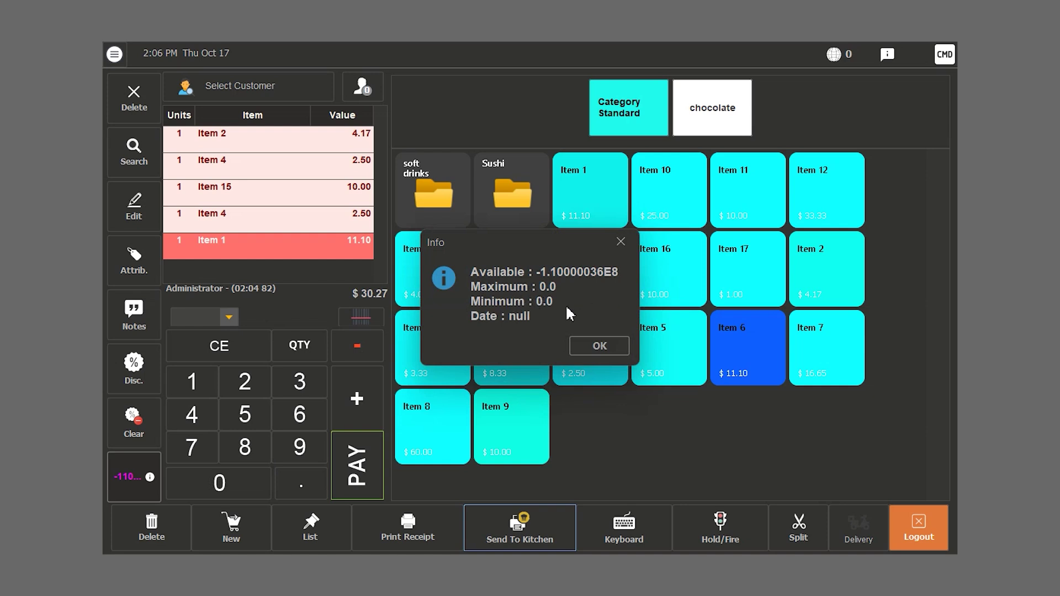
left_click(607, 350)
- Add Item 10 to the order and check its stock details
left_click(653, 196)
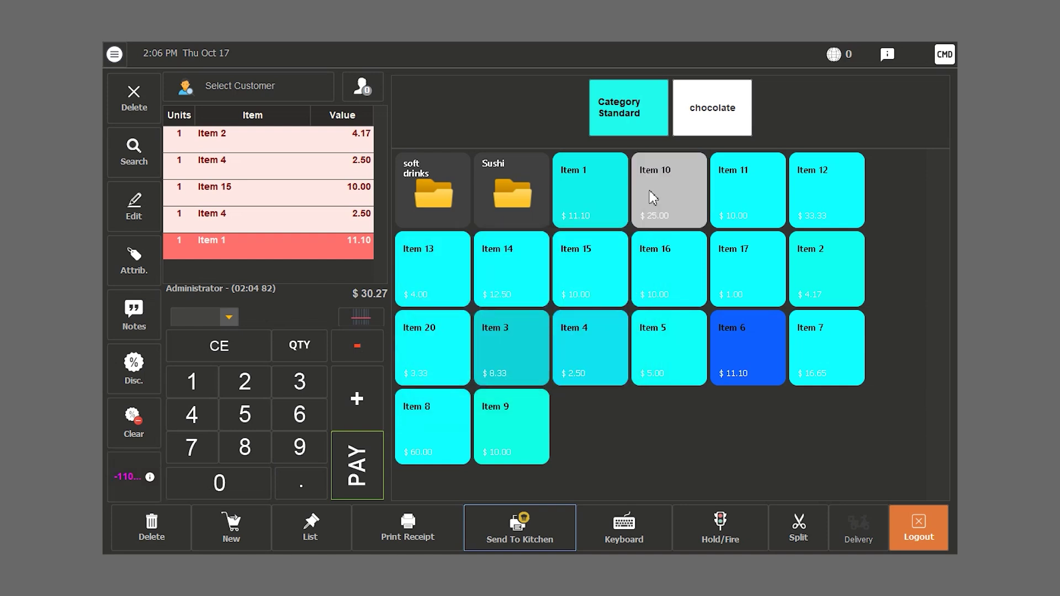
left_click(131, 479)
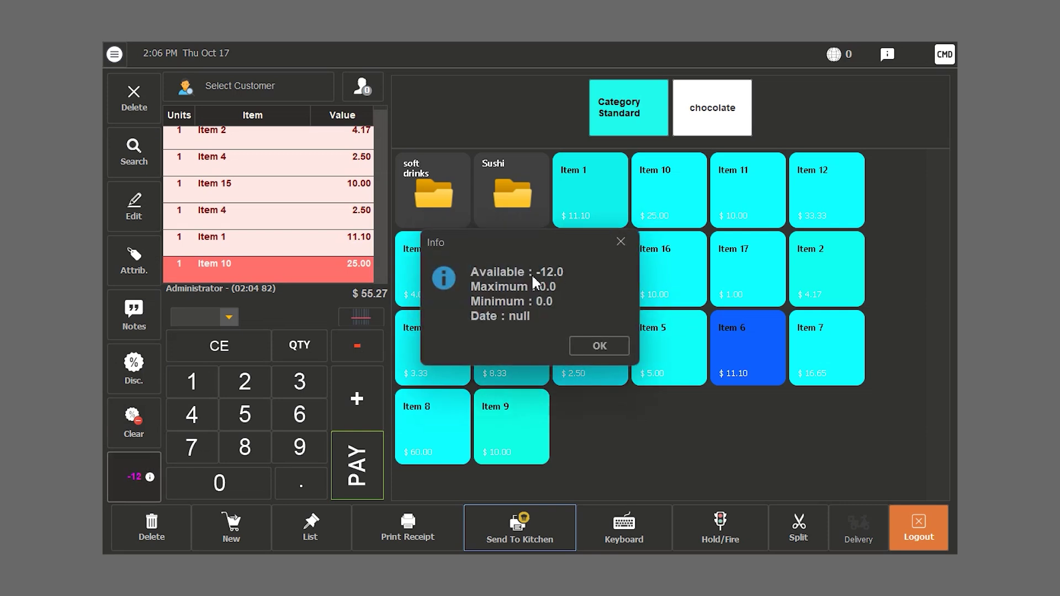
left_click(613, 243)
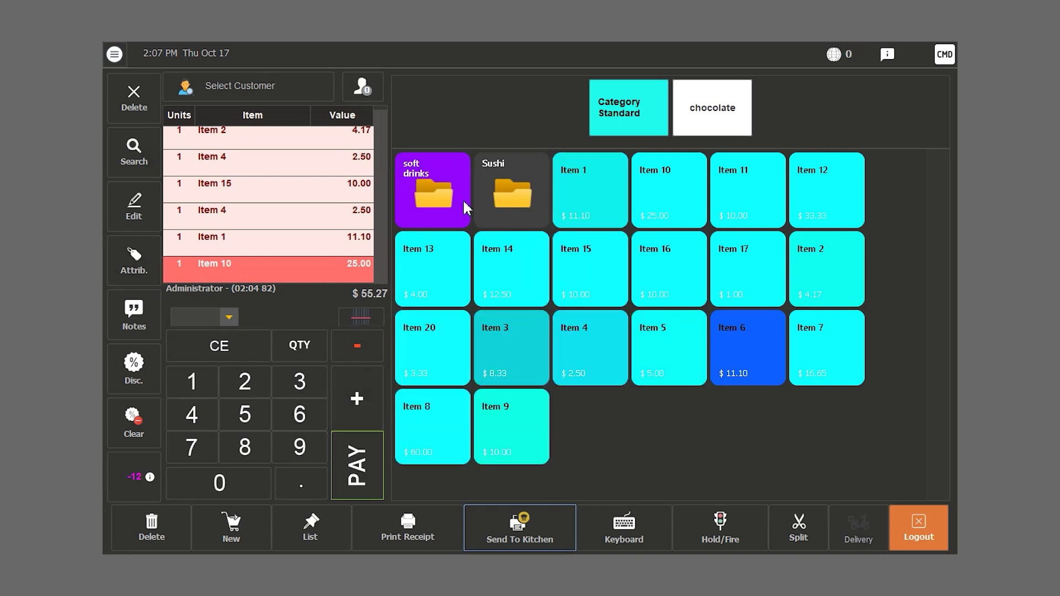
- Print the receipt, then void Item 10 with the reason 'by mistake'
left_click(395, 544)
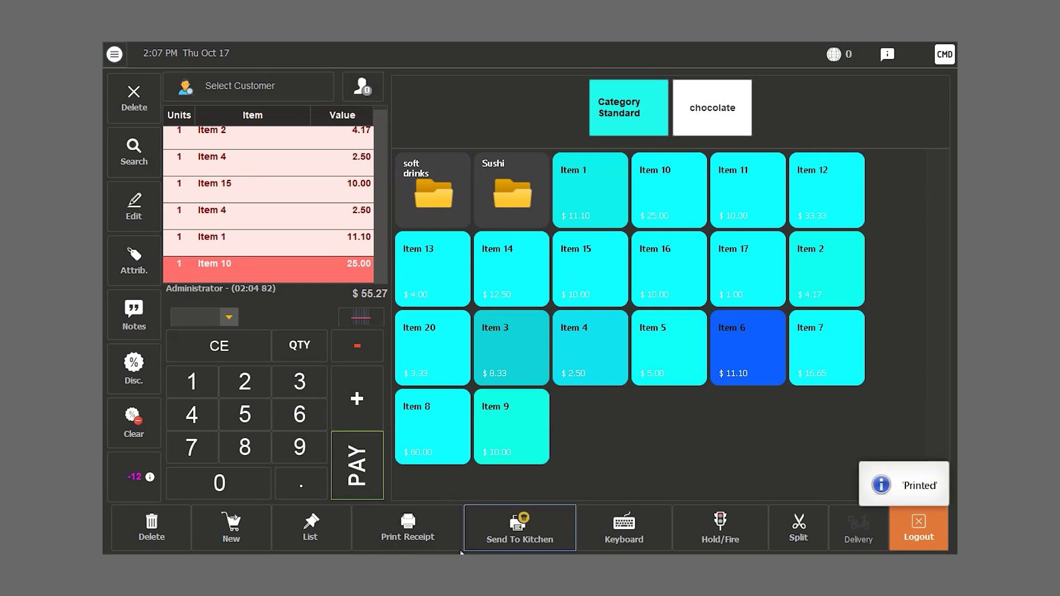
left_click(380, 343)
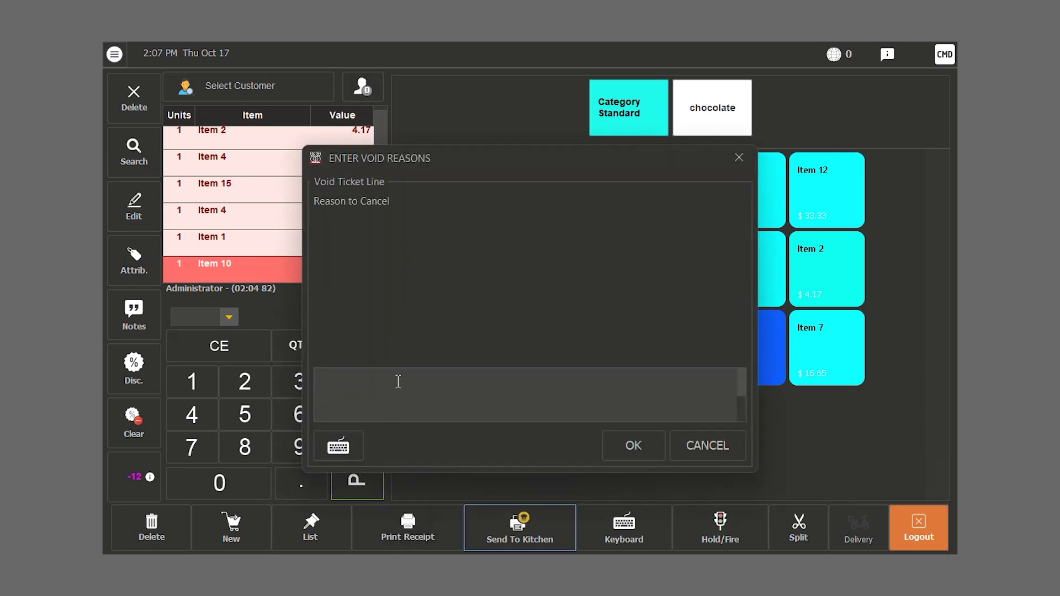
type("by mistake")
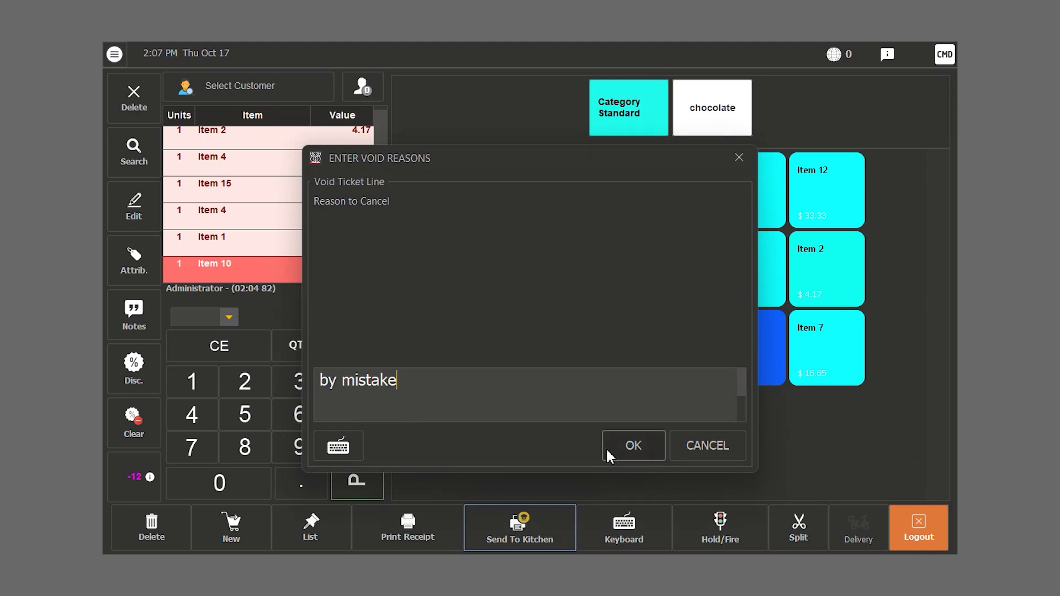
left_click(609, 448)
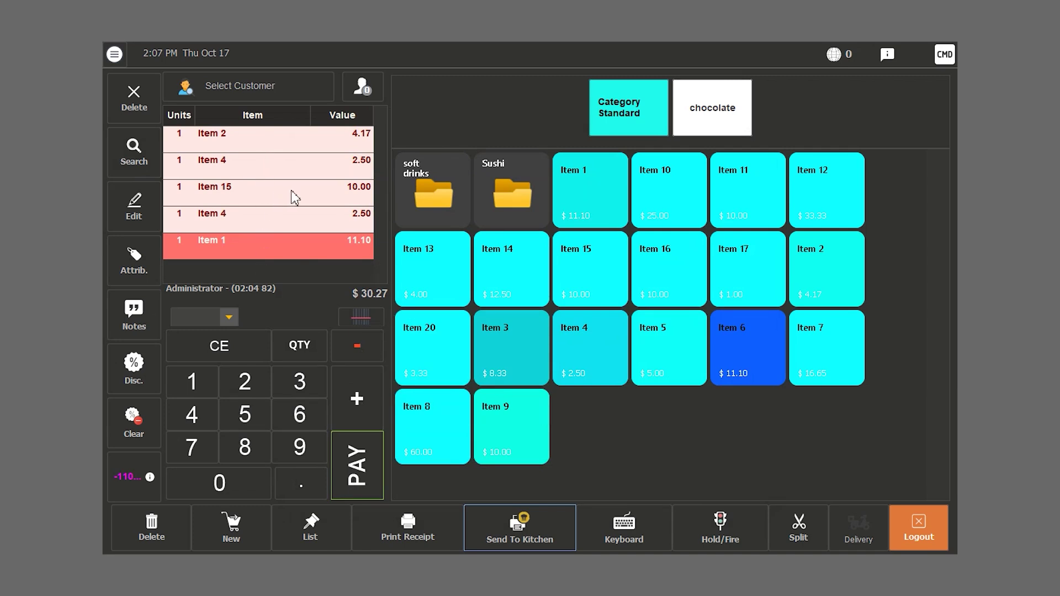
- Park the $30.27 order, reload it from the ticket list and print its receipt
left_click(231, 527)
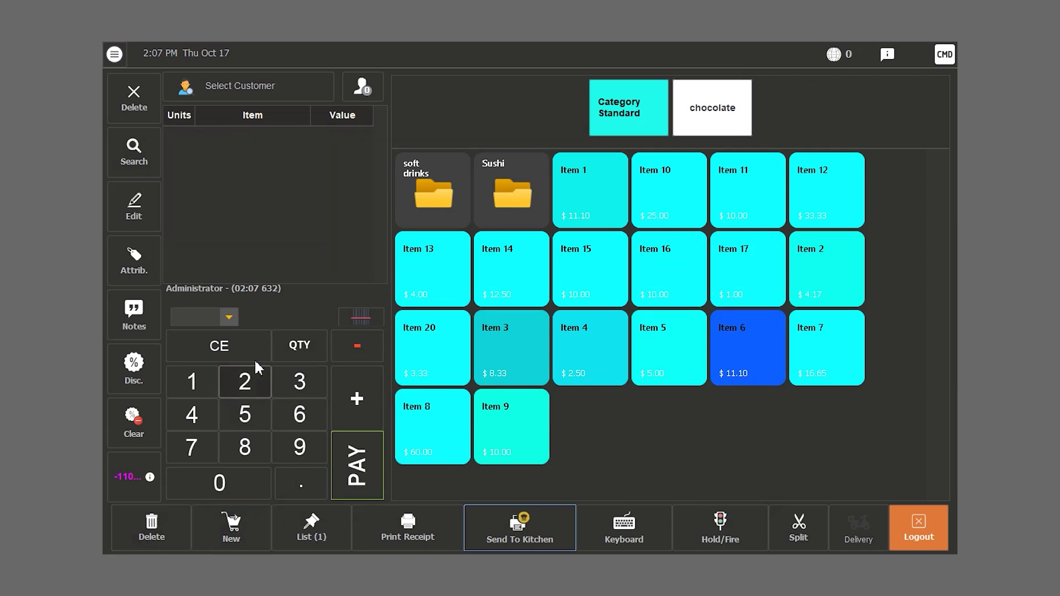
left_click(304, 536)
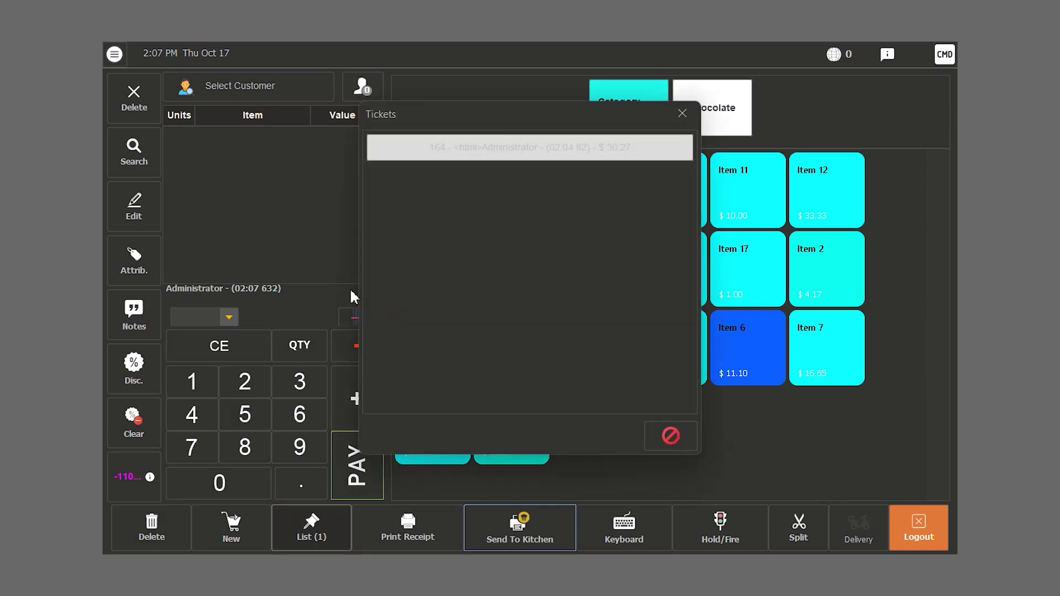
left_click(425, 147)
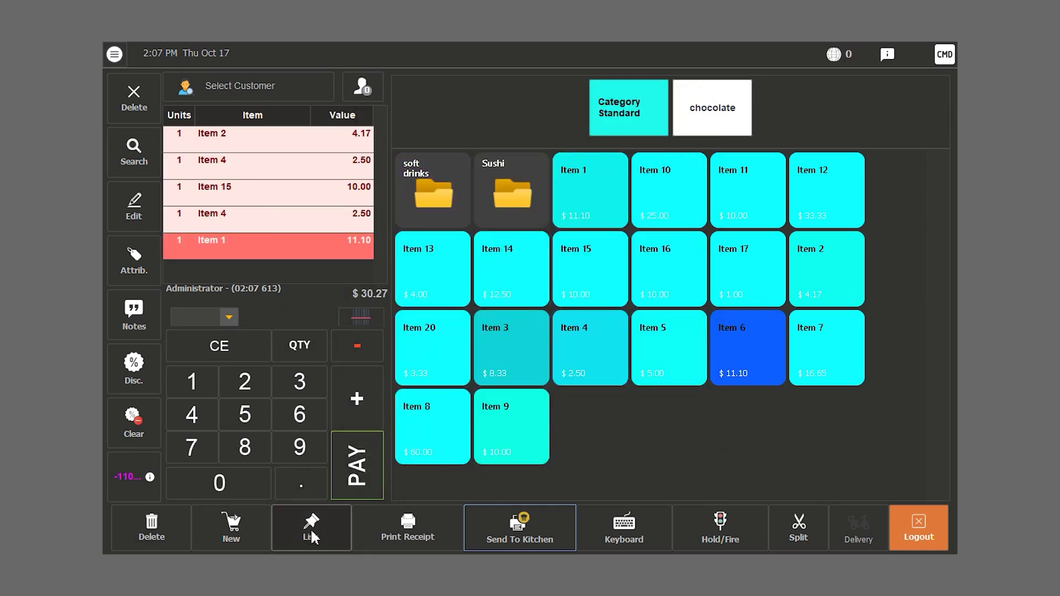
left_click(438, 533)
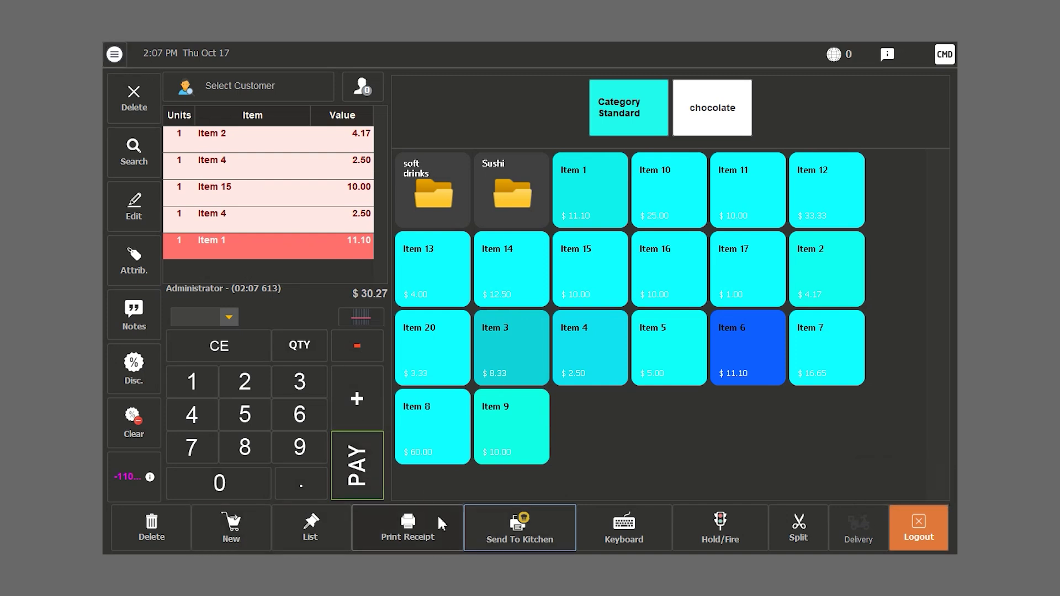
- Show the on-screen keyboard, move it over the order area, then close it
left_click(505, 539)
left_click(623, 524)
left_click_drag(598, 296, 443, 383)
left_click(829, 388)
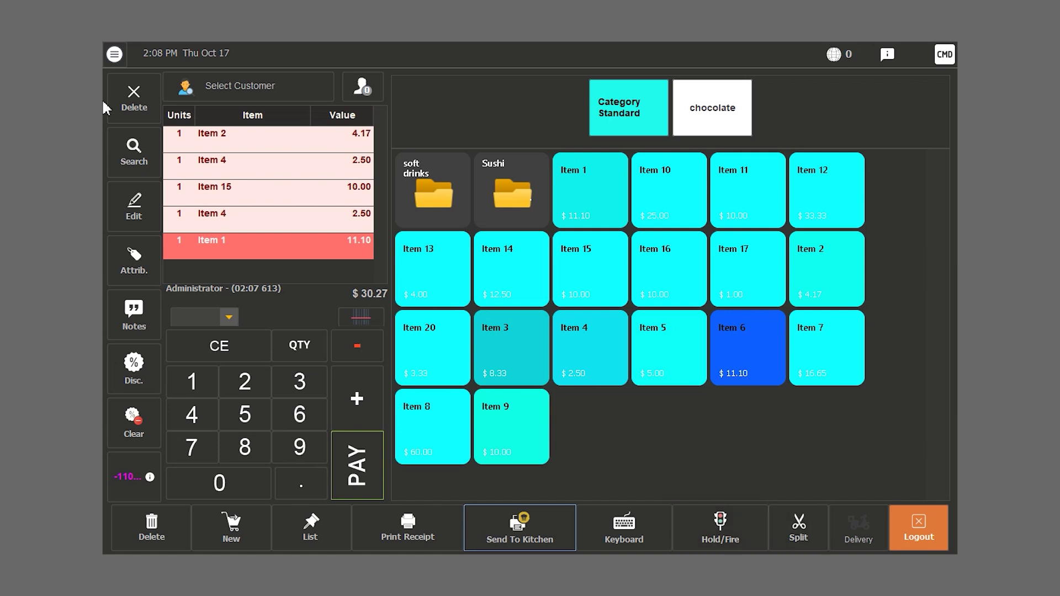
- Move Item 4 and Item 15 onto a separate $12.50 bill and pay it in cash
left_click(799, 528)
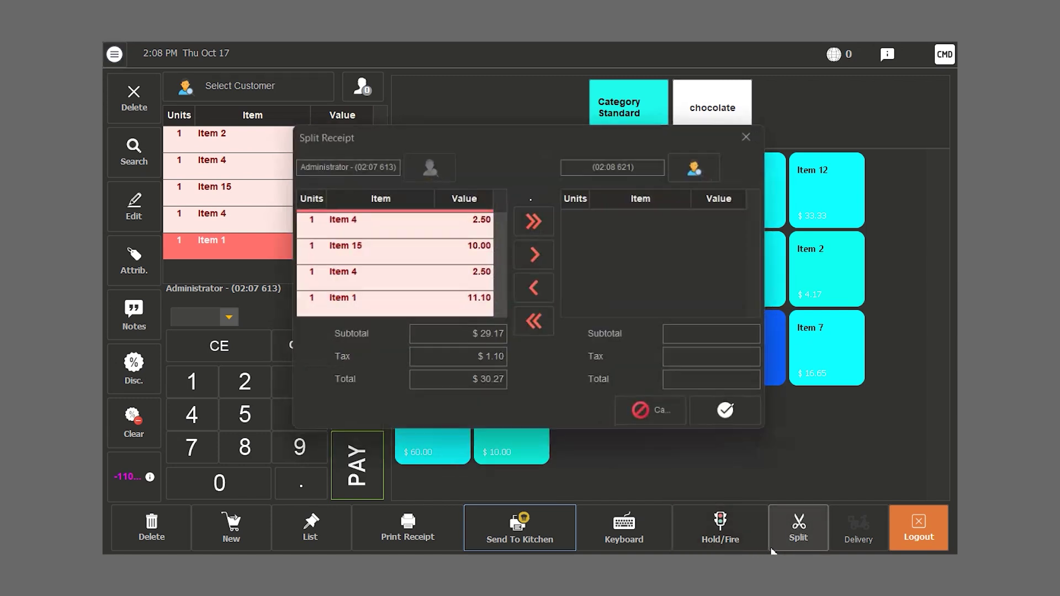
scroll(421, 256, "up", 1)
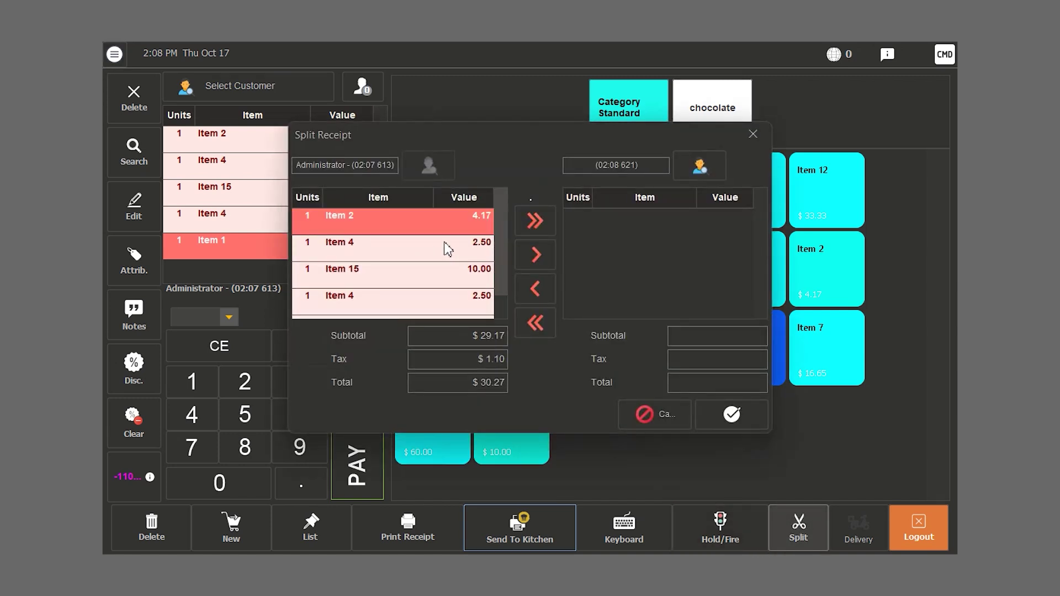
left_click(350, 251)
left_click(534, 254)
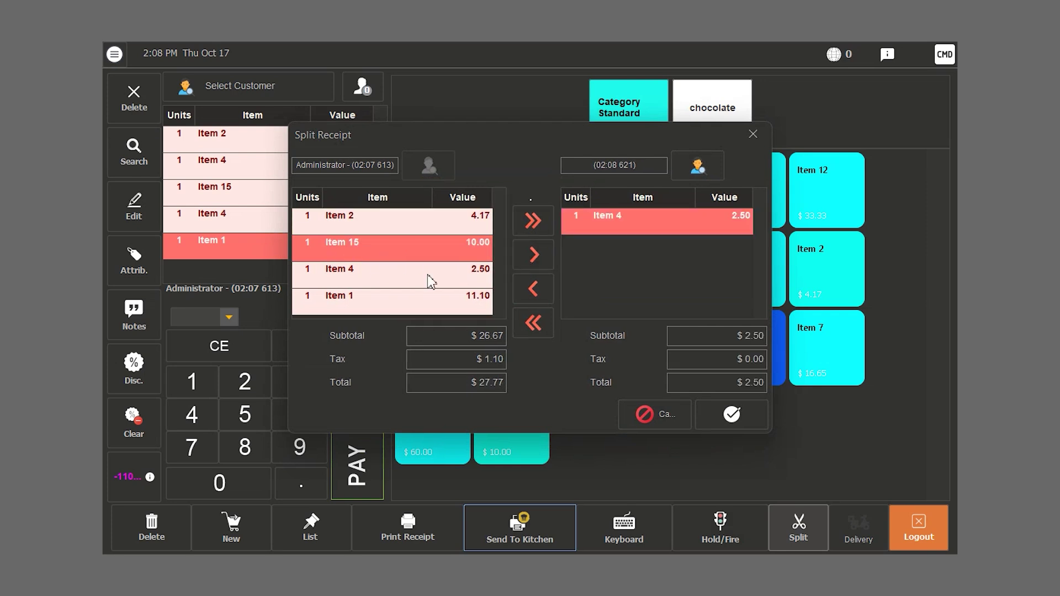
left_click(534, 261)
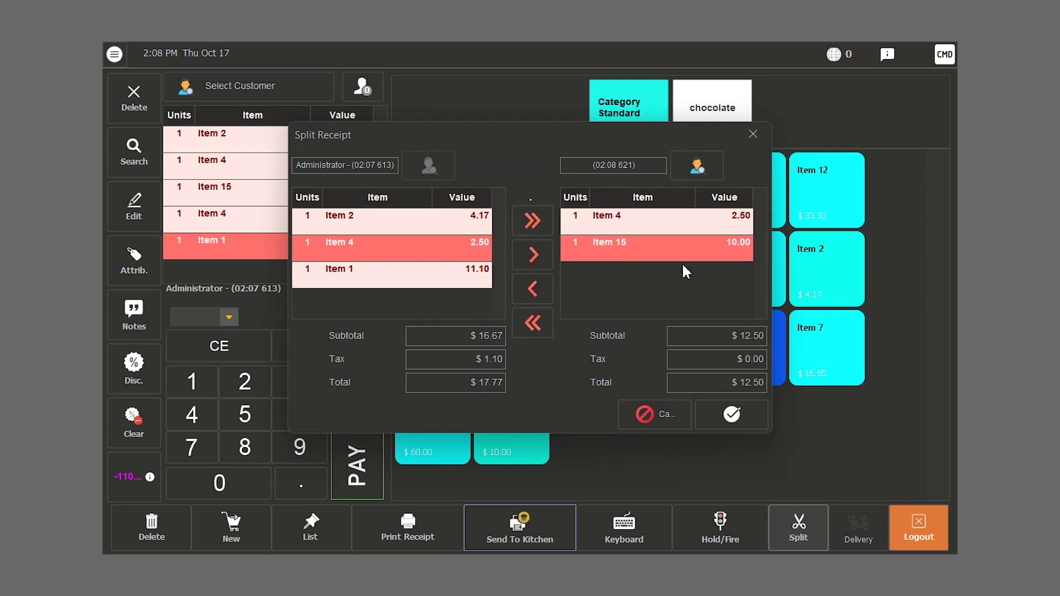
left_click(738, 418)
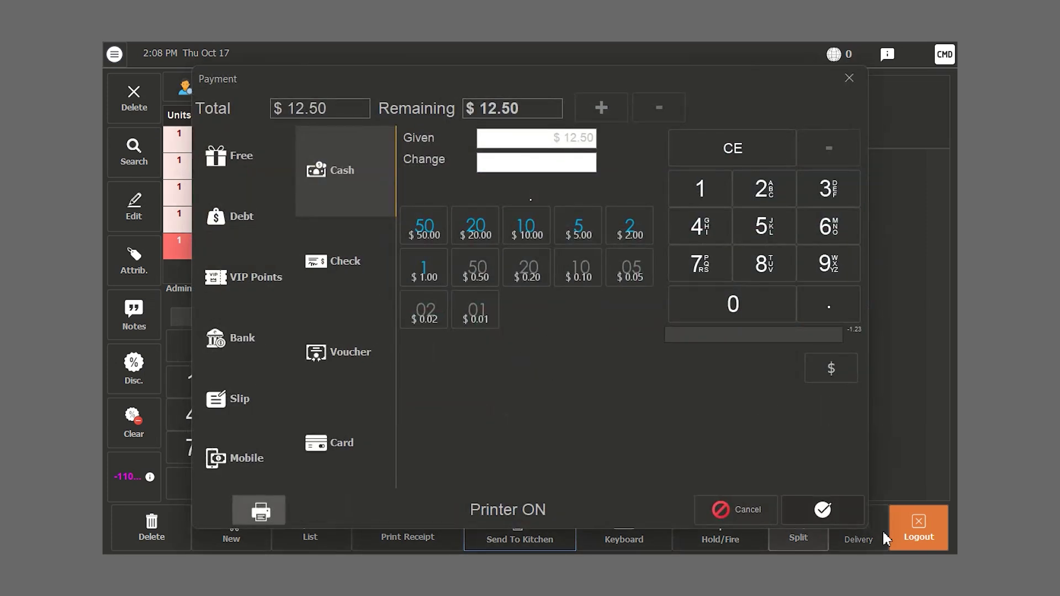
left_click(840, 503)
left_click(665, 325)
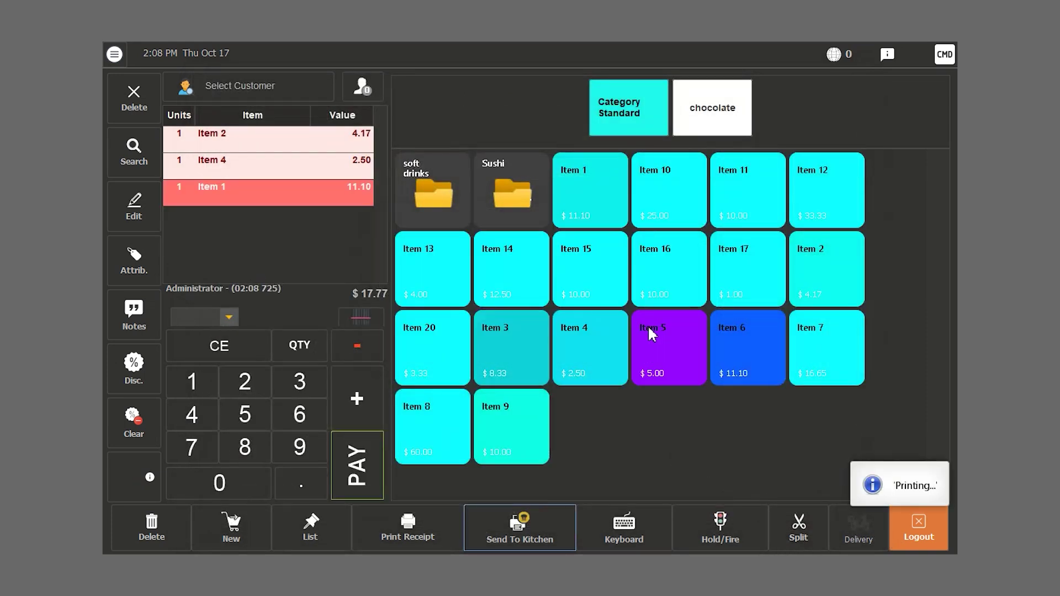
- Search the delivery customer form by phone number and accept creating a new customer
left_click(845, 538)
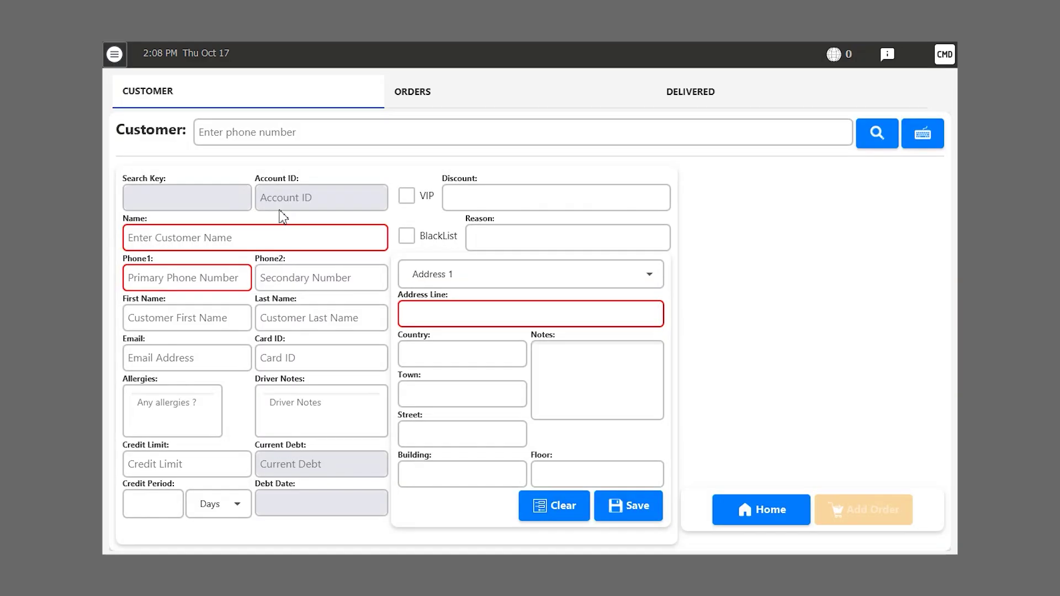
left_click(301, 139)
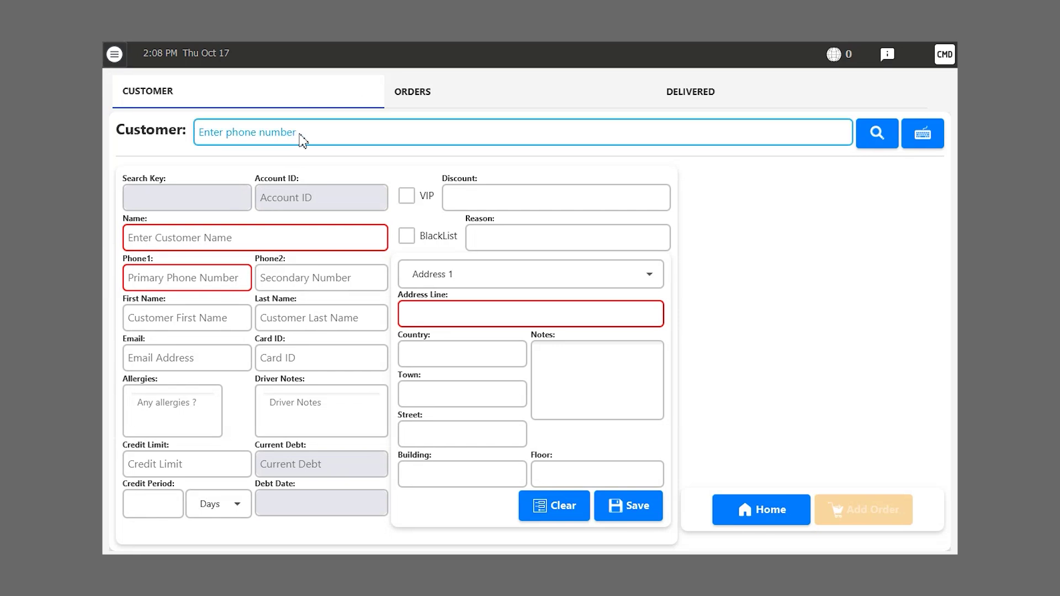
type("03123456")
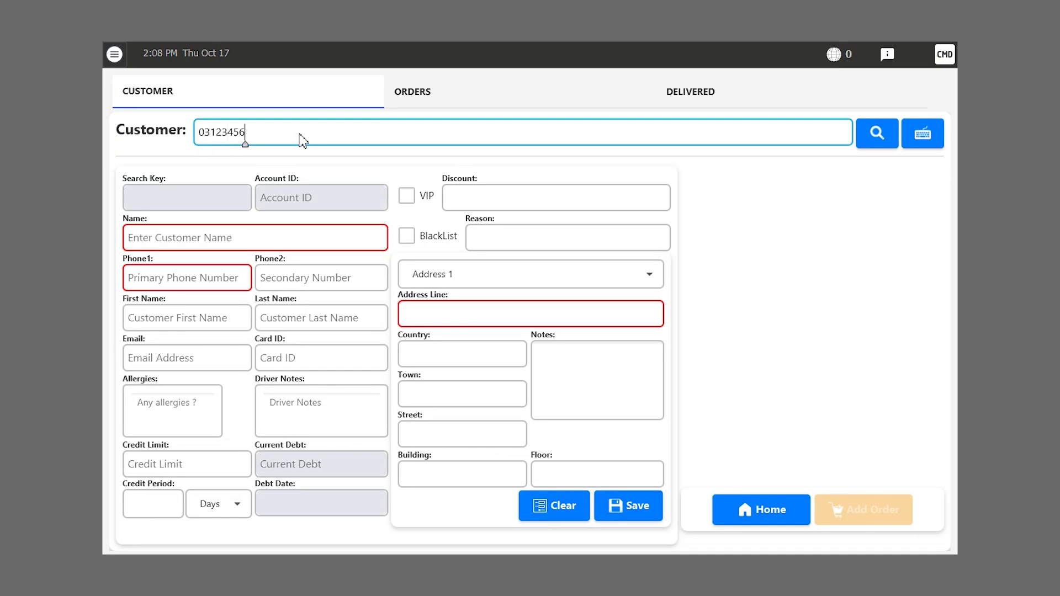
key("Return")
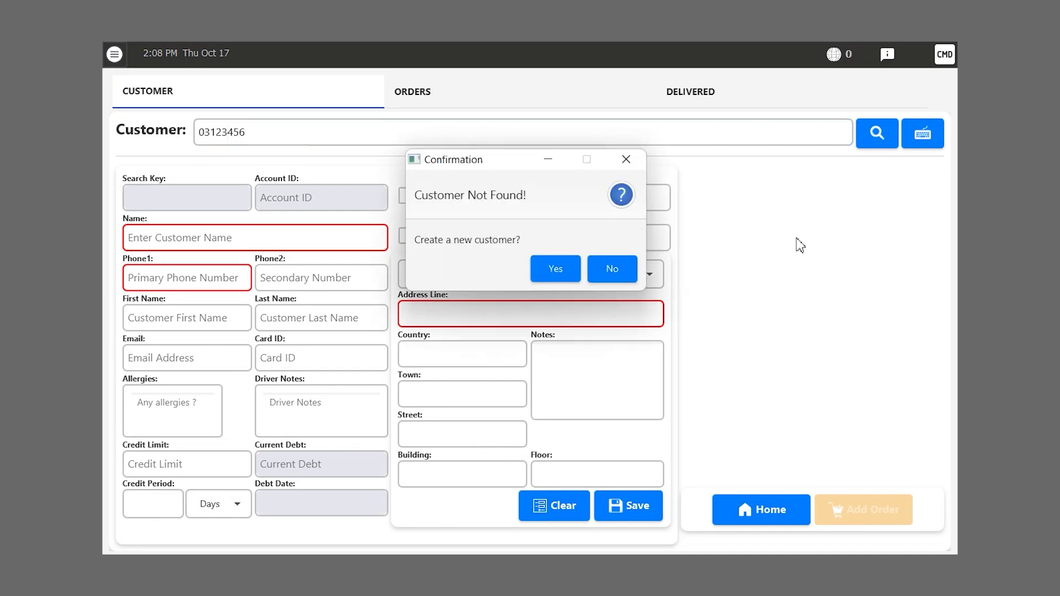
left_click(534, 277)
- Enter the new customer's name and address, save, and start their order on the sales screen
left_click(168, 243)
type("John")
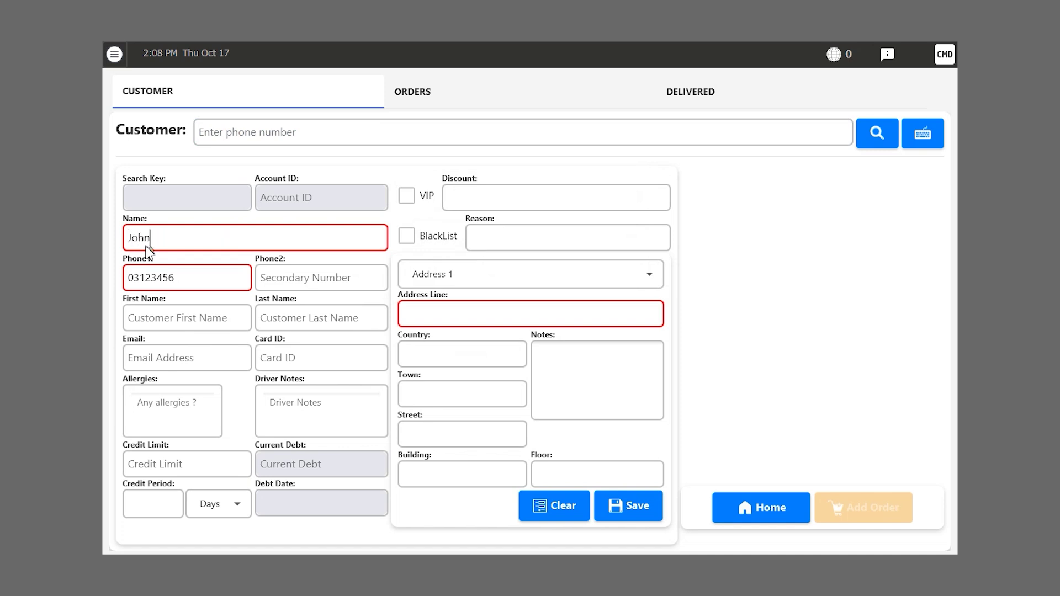
left_click(444, 313)
type("Lebanon, Jdeideh")
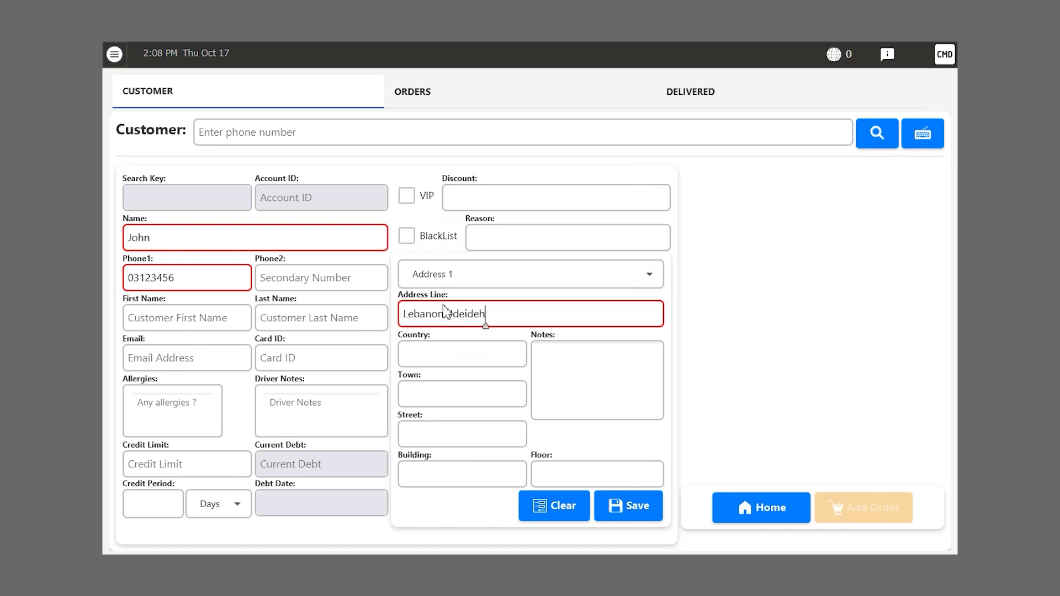
type(", Tower Azure")
left_click(627, 509)
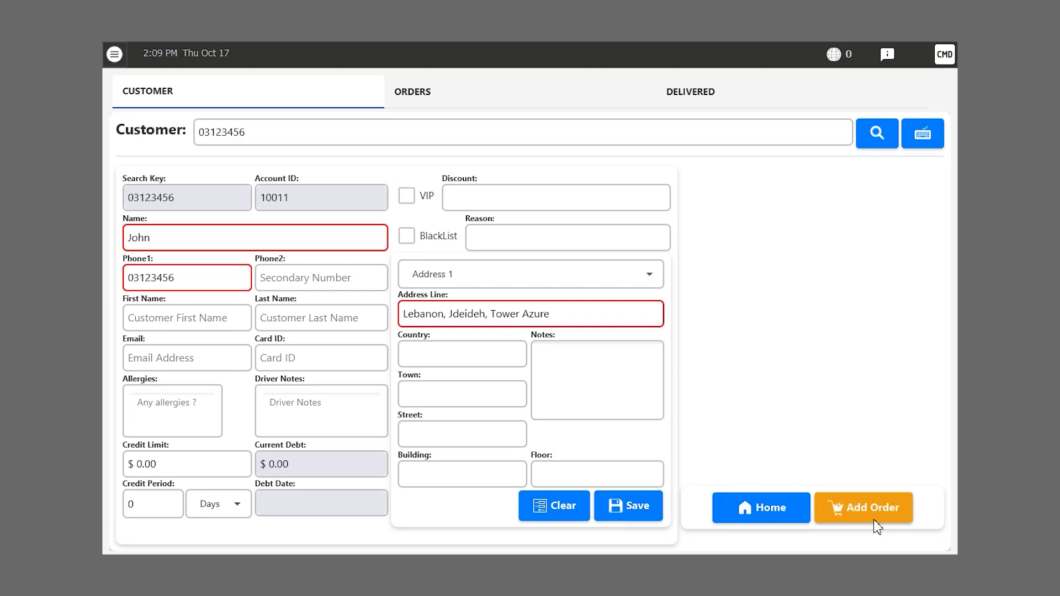
left_click(875, 519)
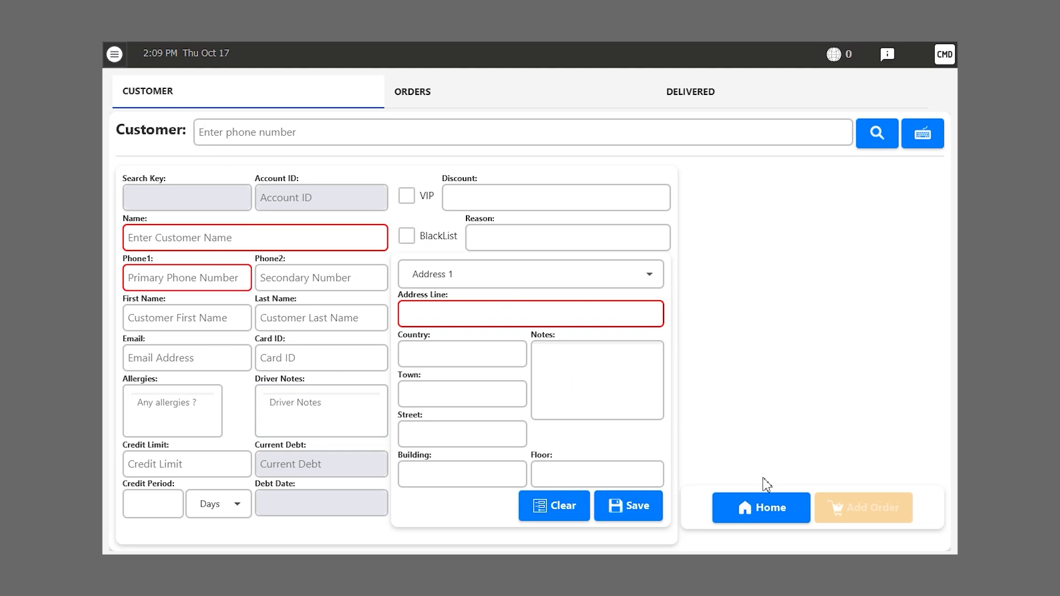
left_click(737, 520)
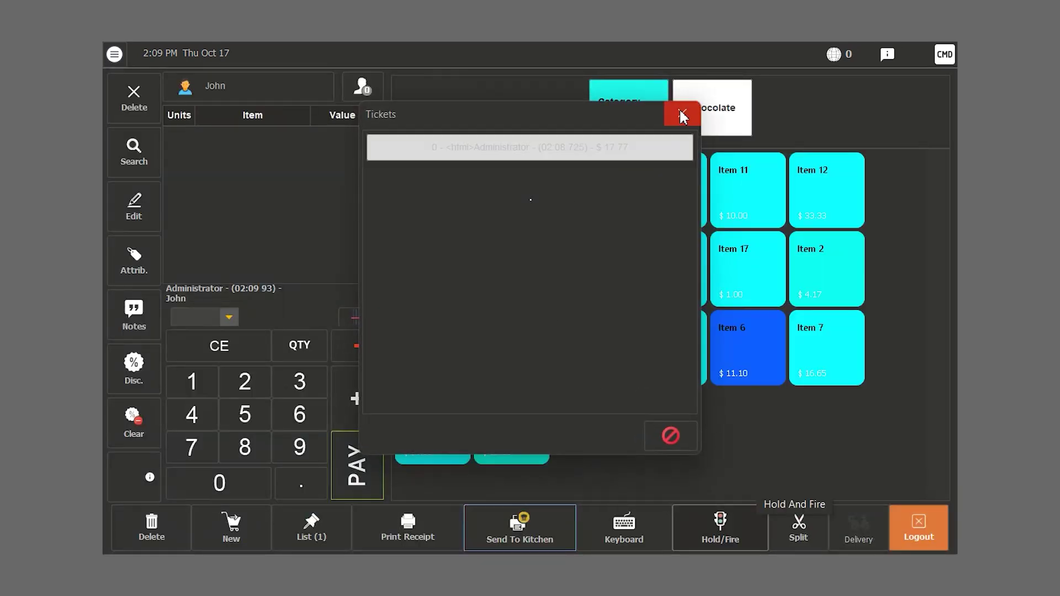
- Add Item 1, Item 15 and Item 14 to the delivery ticket and assign Driver 2
left_click(680, 110)
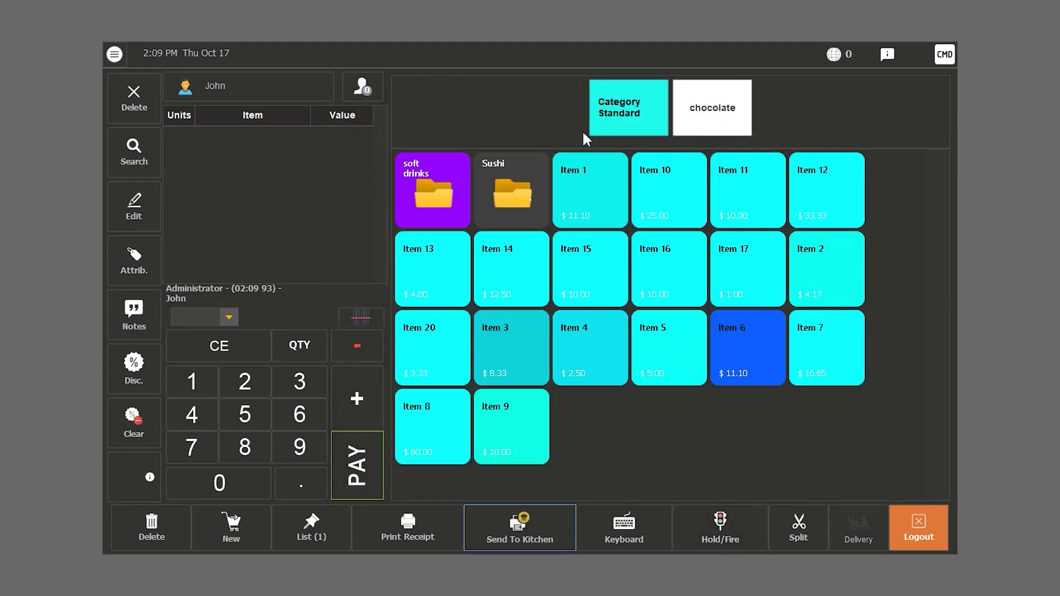
left_click(945, 54)
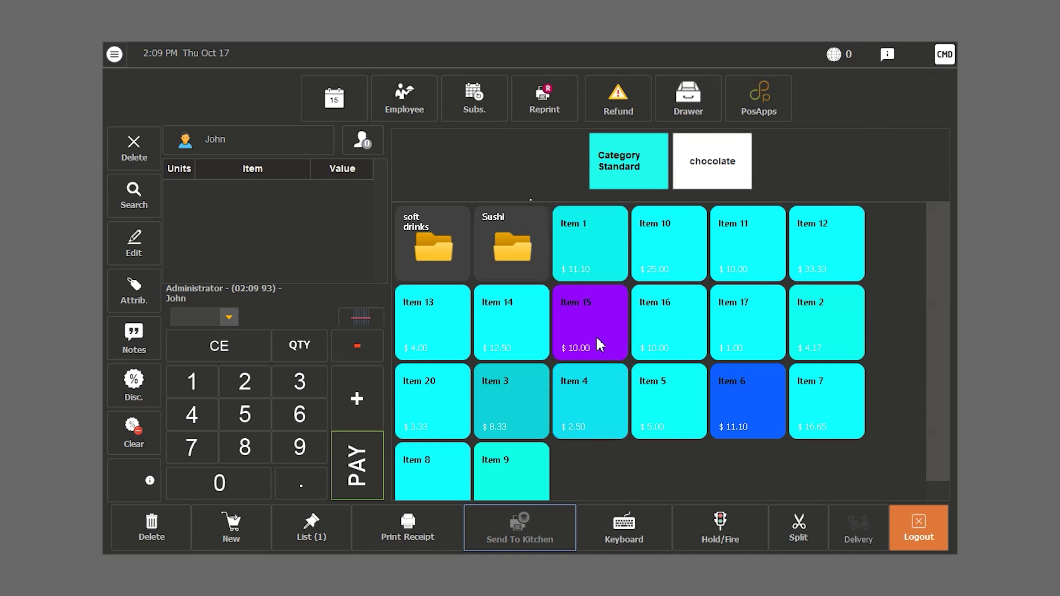
left_click(590, 247)
left_click(586, 317)
left_click(502, 319)
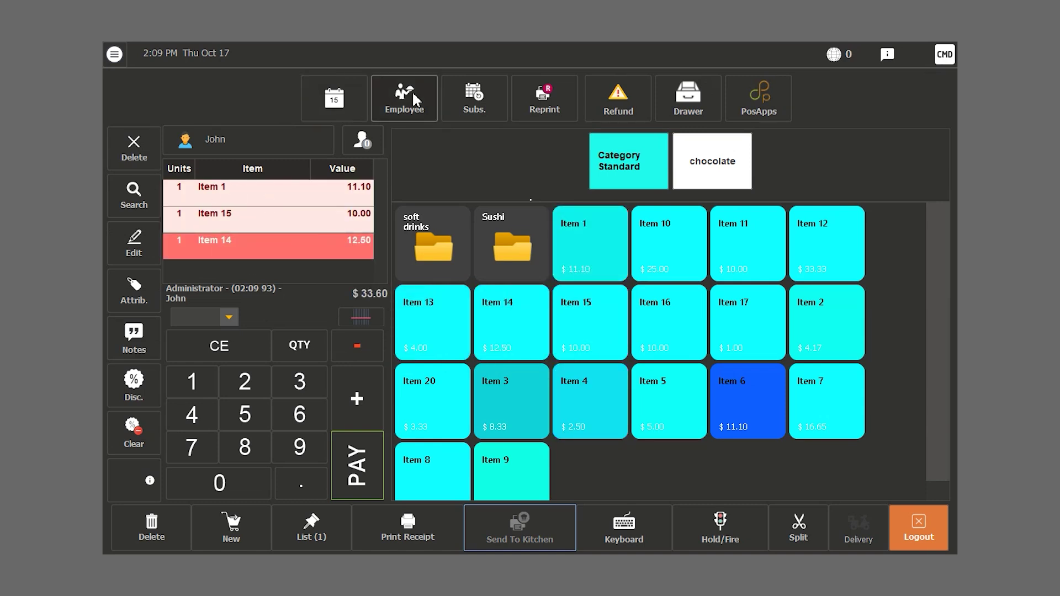
left_click(405, 96)
left_click(434, 206)
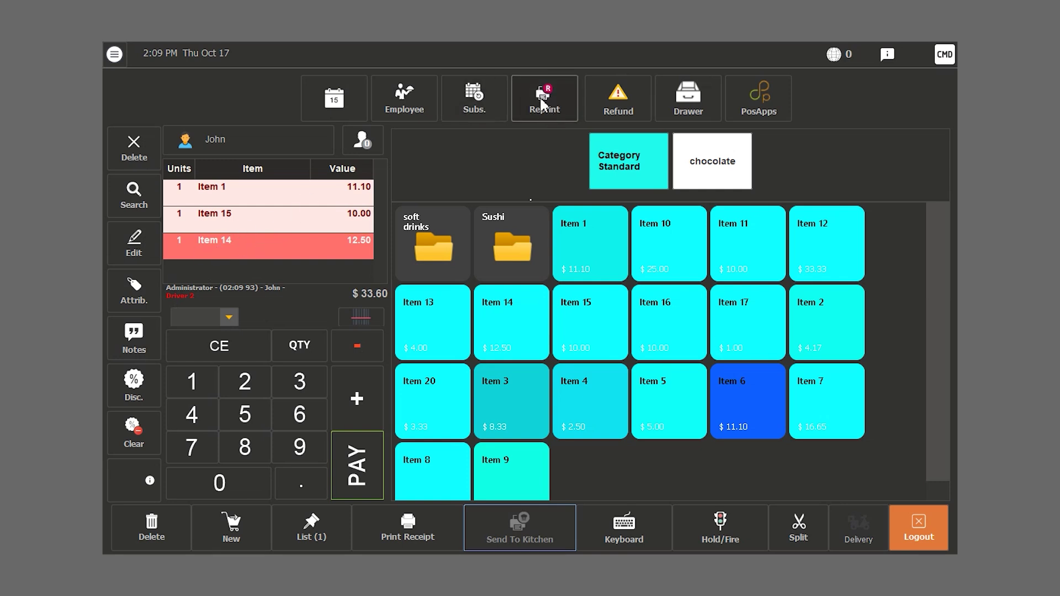
- Pay out a refund for the $33.60 delivery ticket with receipt, then reload the $17.77 ticket
left_click(616, 108)
left_click(932, 83)
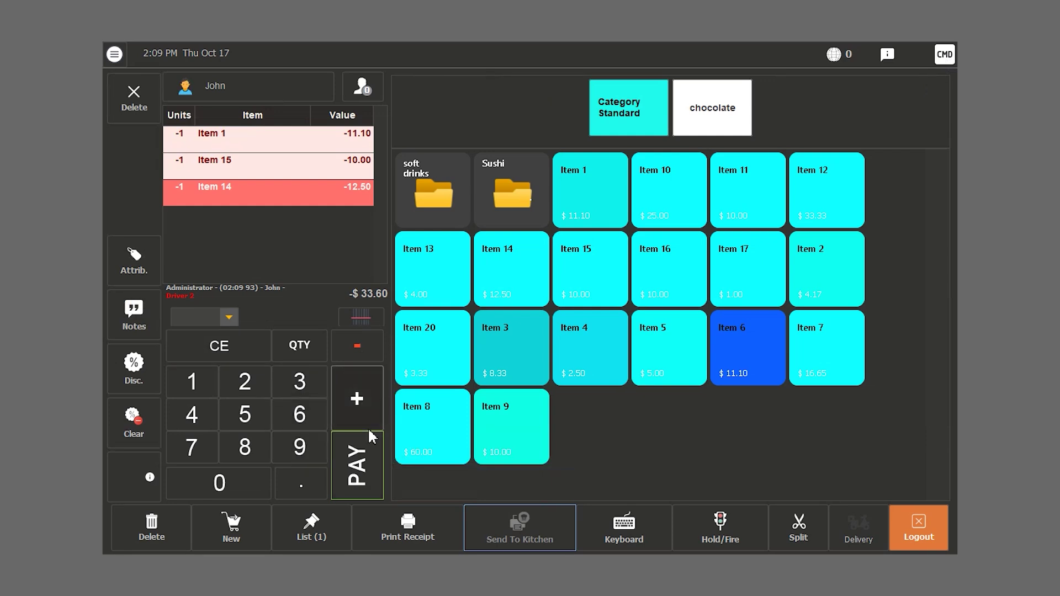
left_click(363, 480)
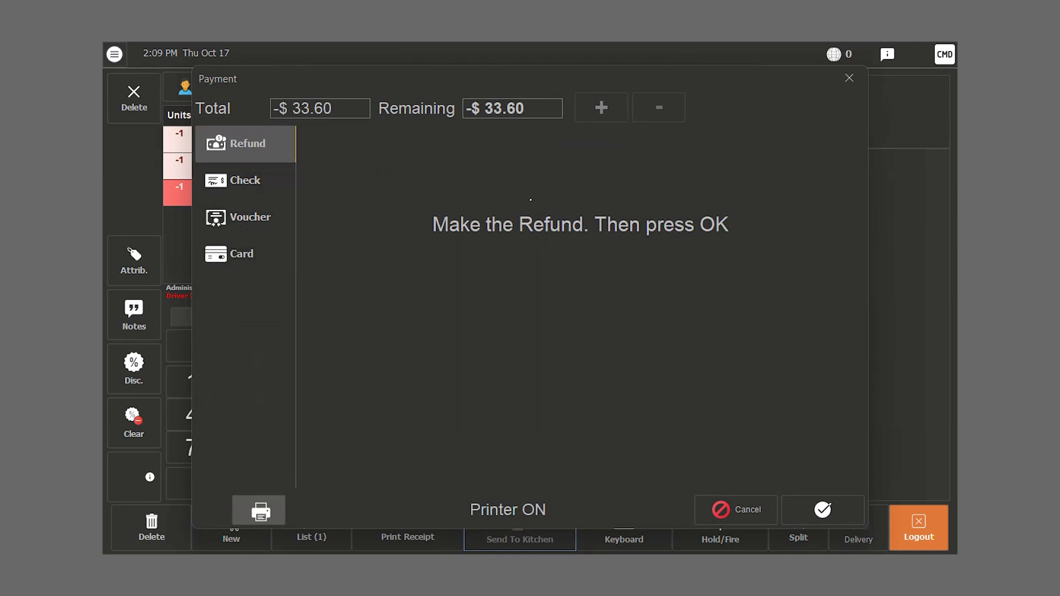
left_click(831, 511)
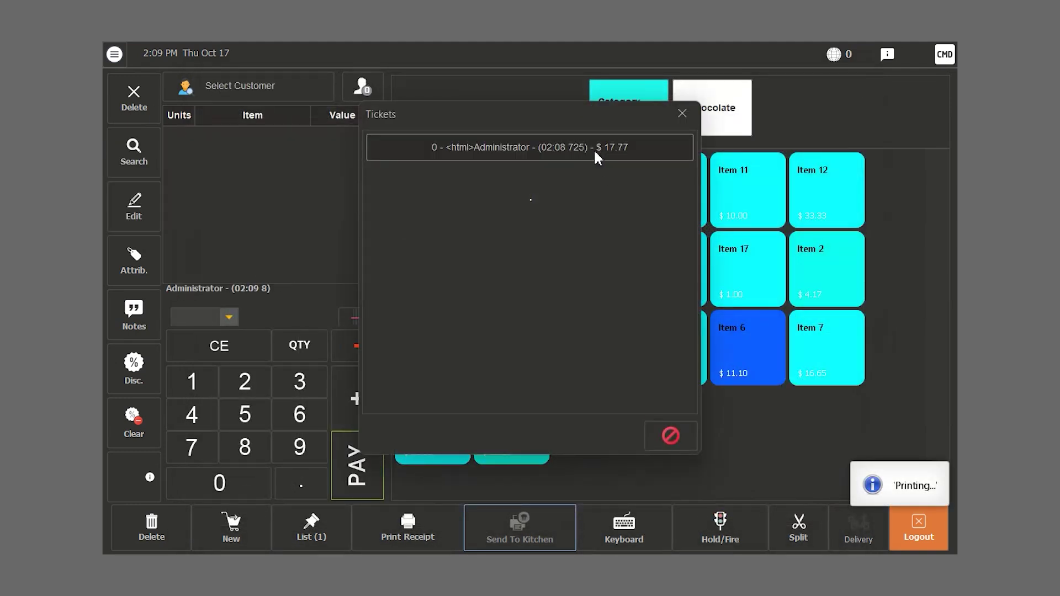
left_click(594, 148)
left_click(944, 54)
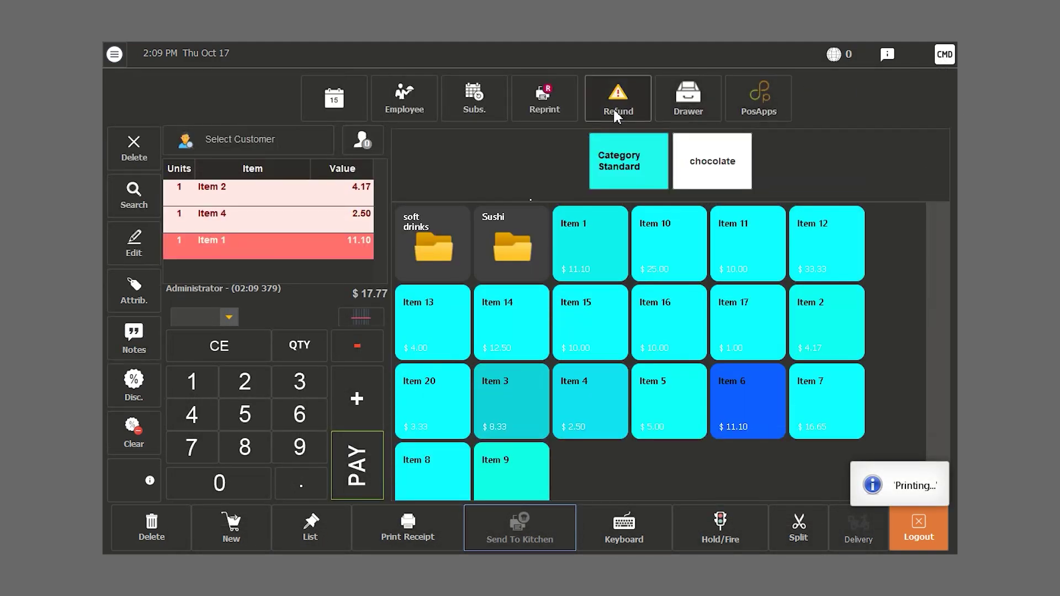
- Open the cash drawer with the reason 'change money'
left_click(688, 108)
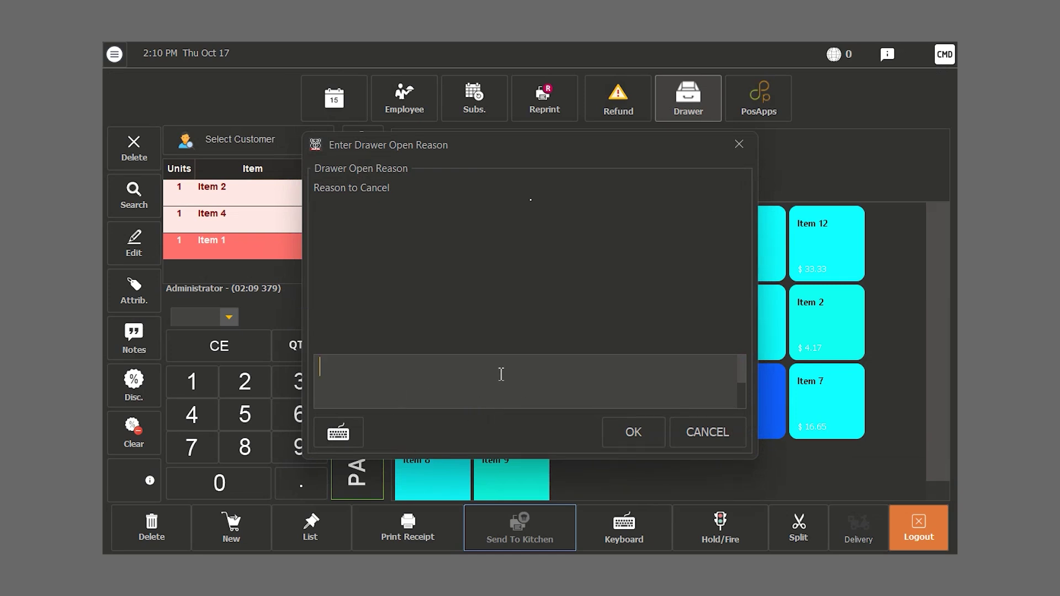
type("change money")
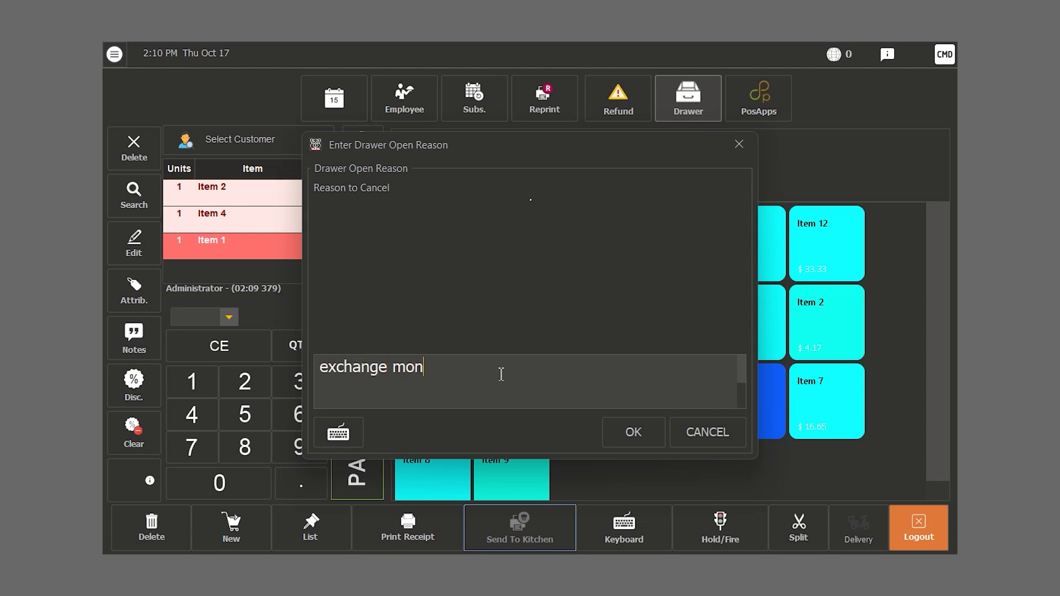
left_click(624, 442)
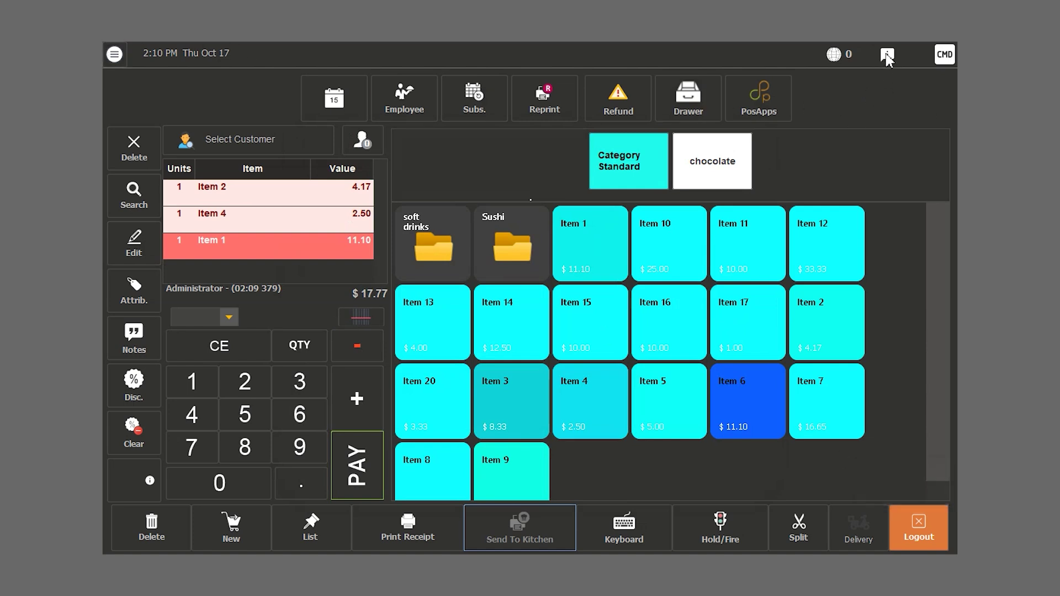
- Open the notifications overview and review supplier credits, customer debts and the 34 low-stock products
left_click(888, 55)
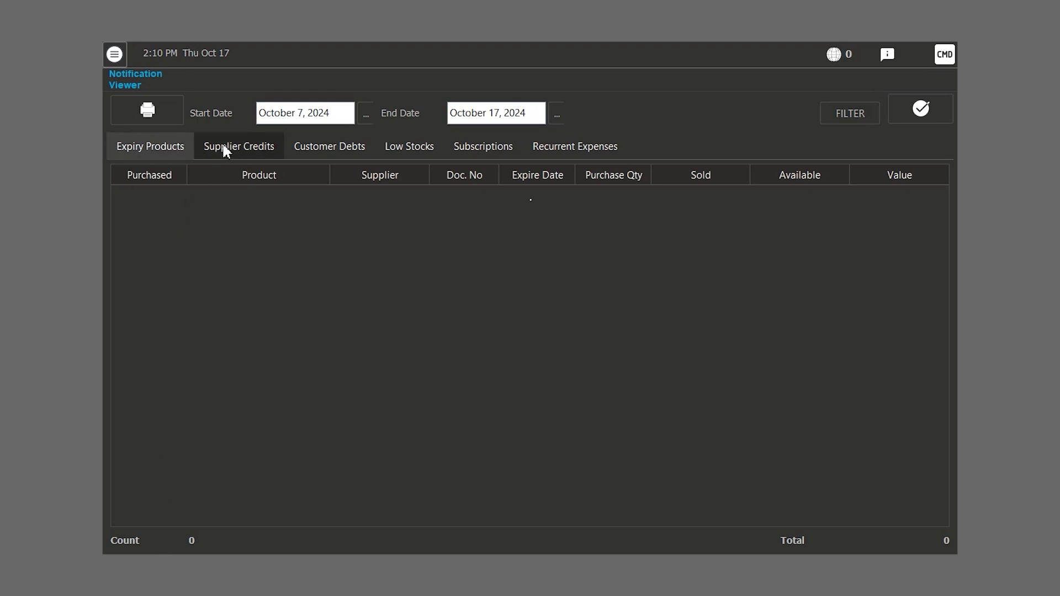
left_click(254, 150)
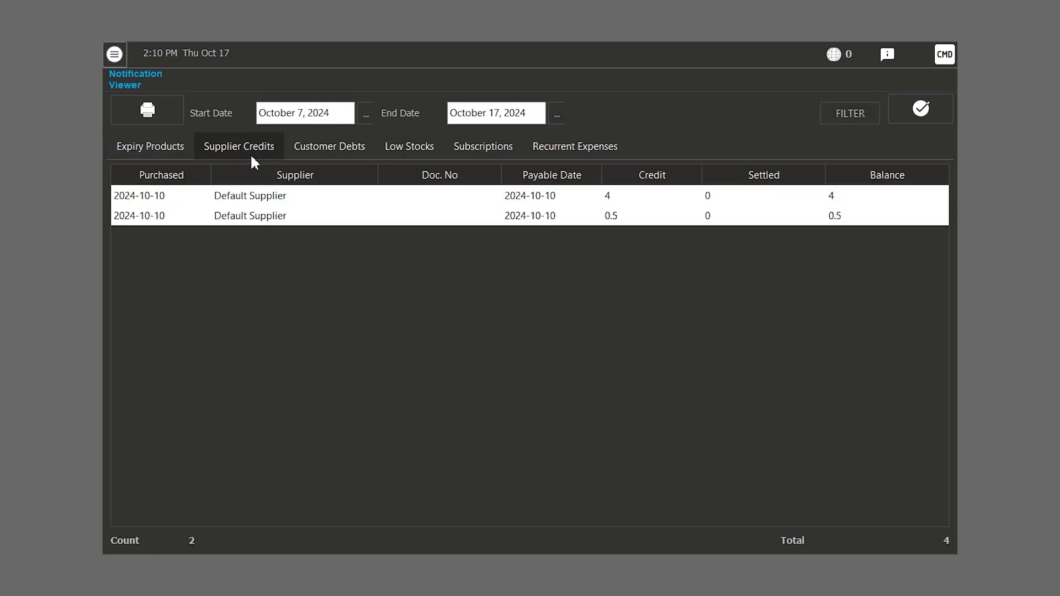
left_click(315, 148)
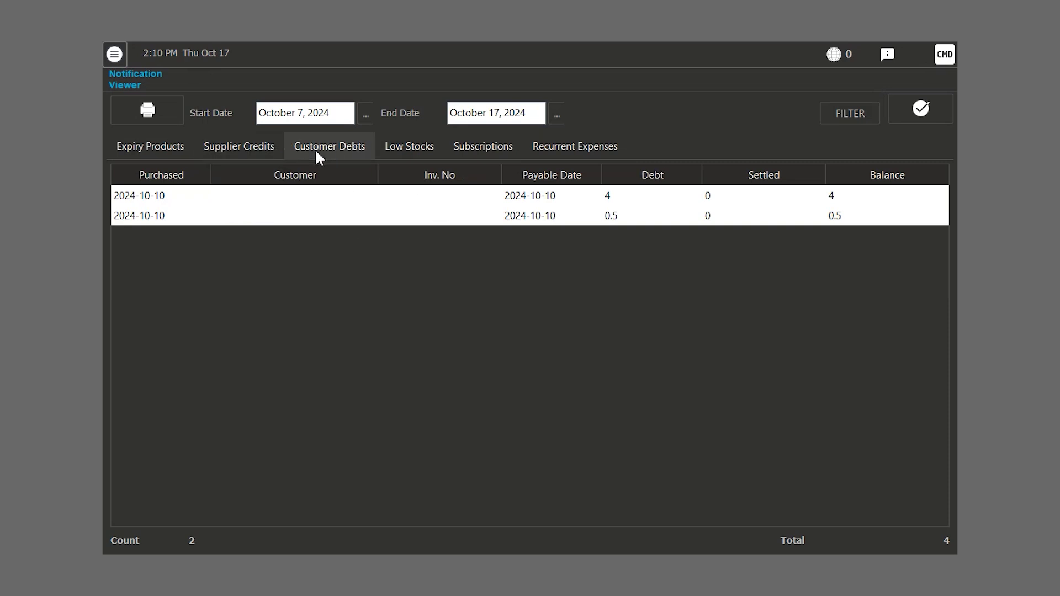
left_click(434, 146)
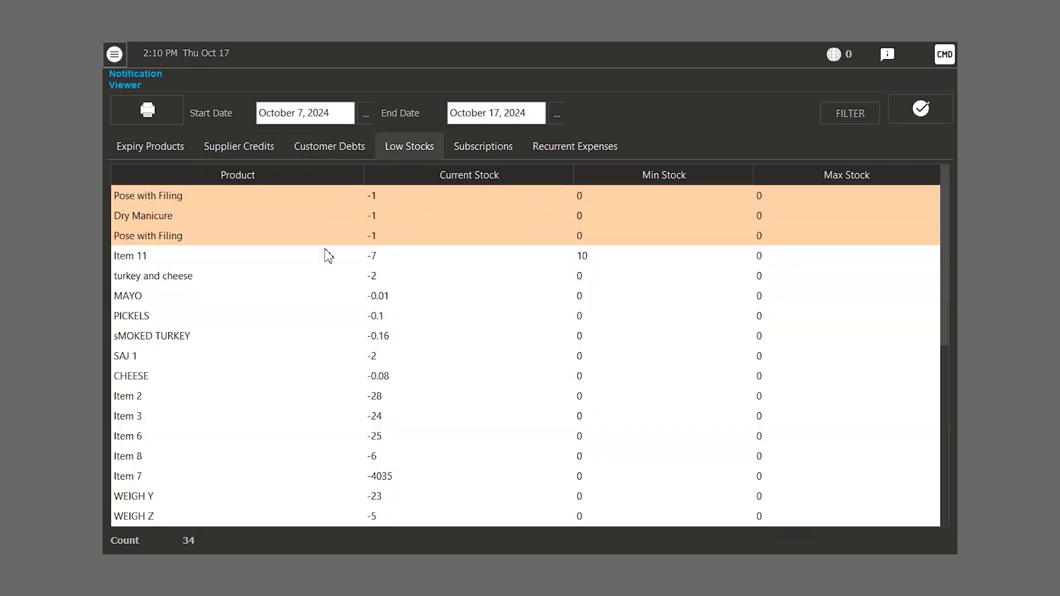
- Dismiss selected low-stock entries, then check the empty Subscriptions and Recurrent Expenses lists
left_click_drag(382, 236, 385, 203)
left_click_drag(394, 259, 407, 237)
left_click(921, 110)
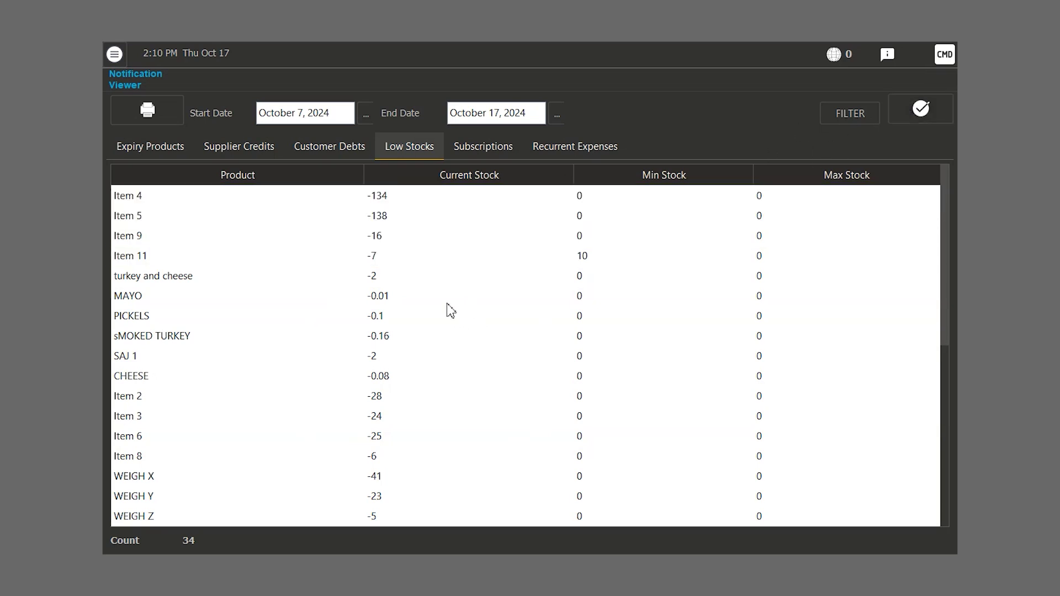
left_click_drag(393, 196, 466, 310)
left_click(660, 293)
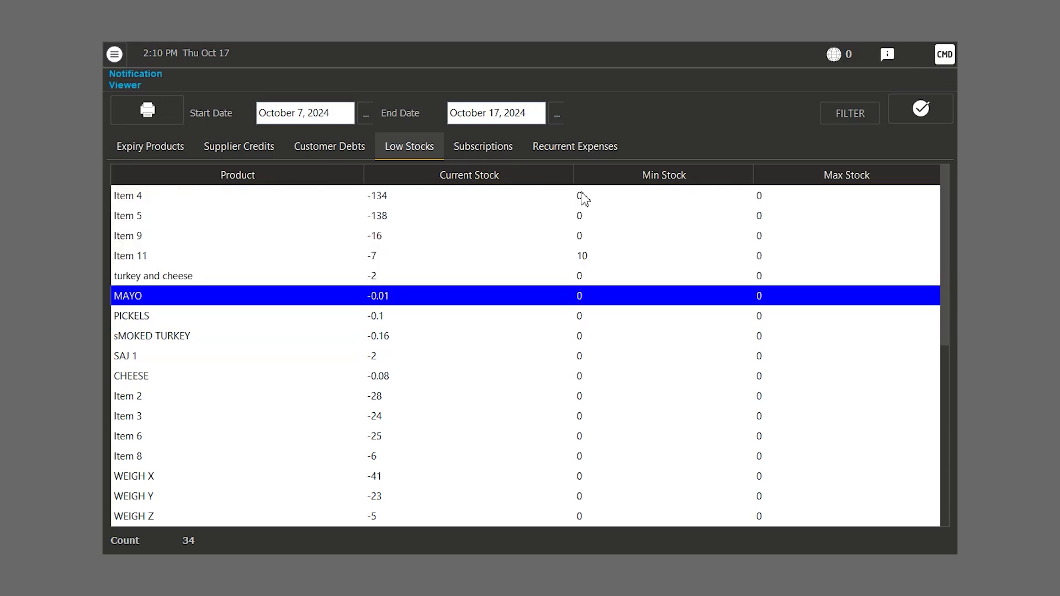
left_click(481, 145)
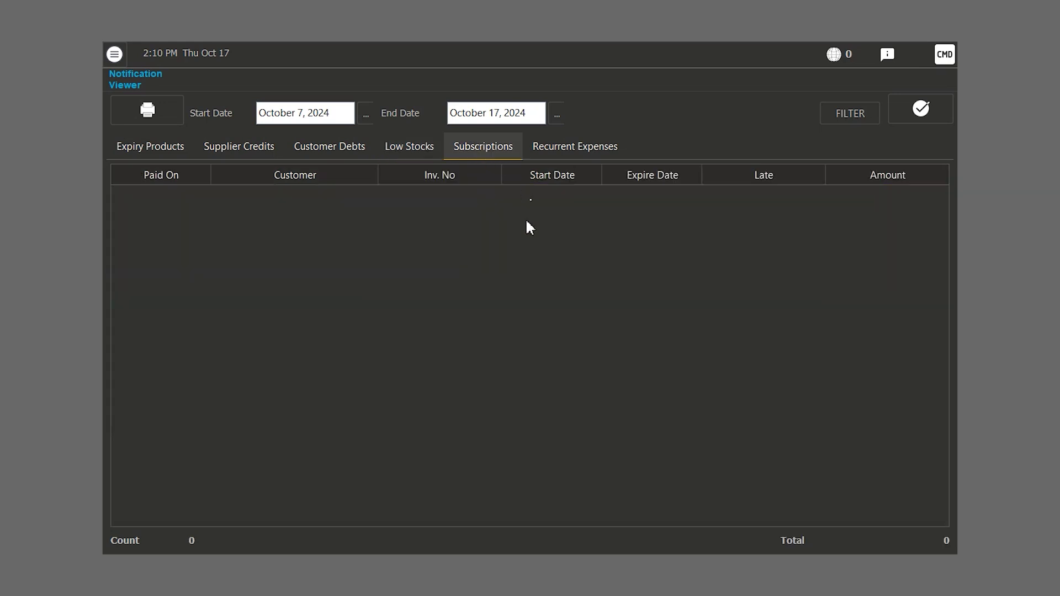
left_click(571, 148)
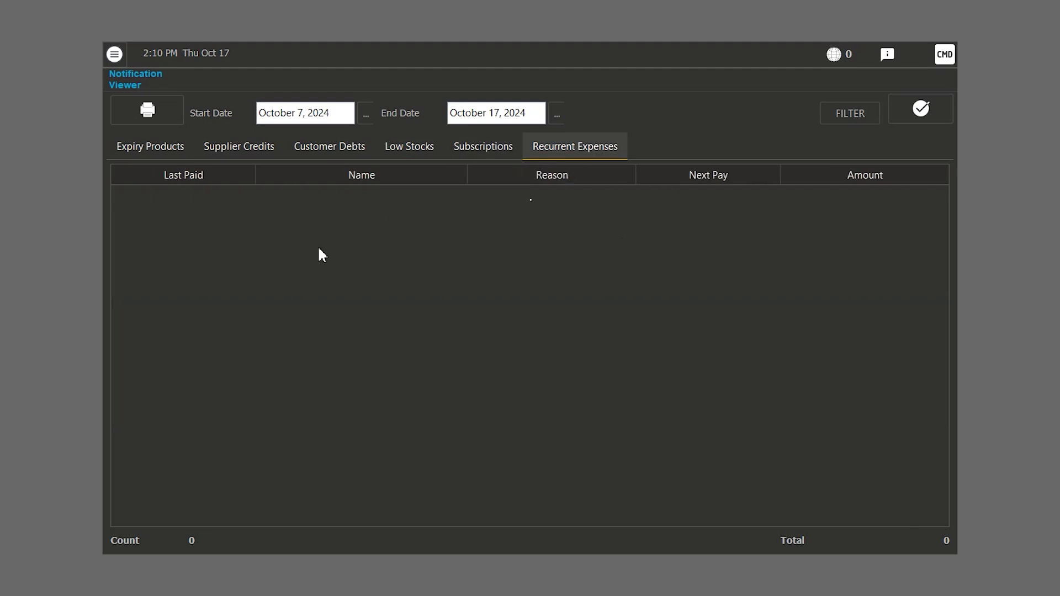
- Return to the sales screen and add Items 1, 10, 15 and 16 to a new order
left_click(114, 54)
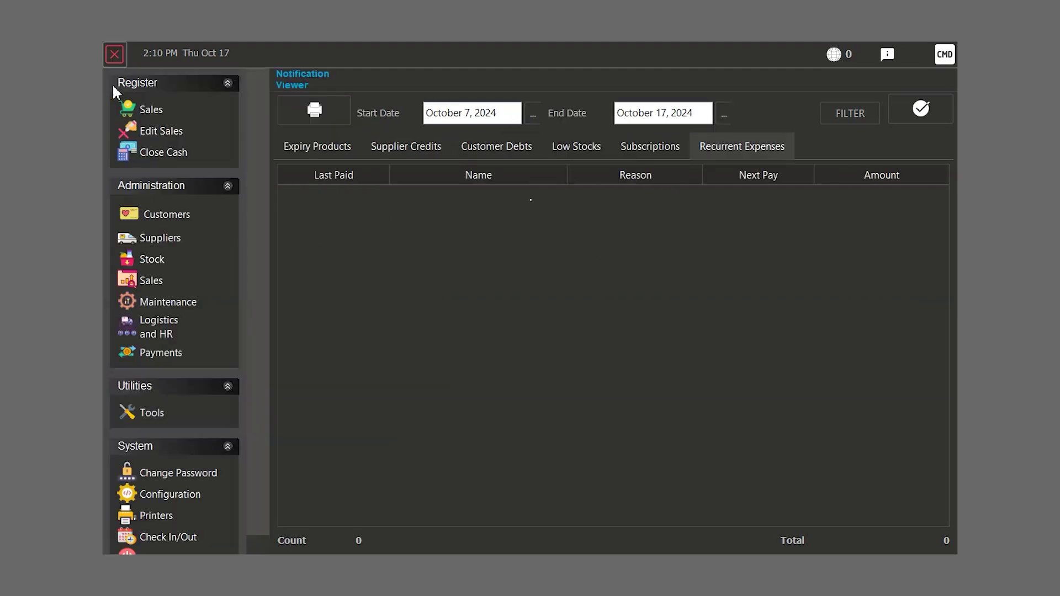
left_click(159, 115)
left_click(668, 437)
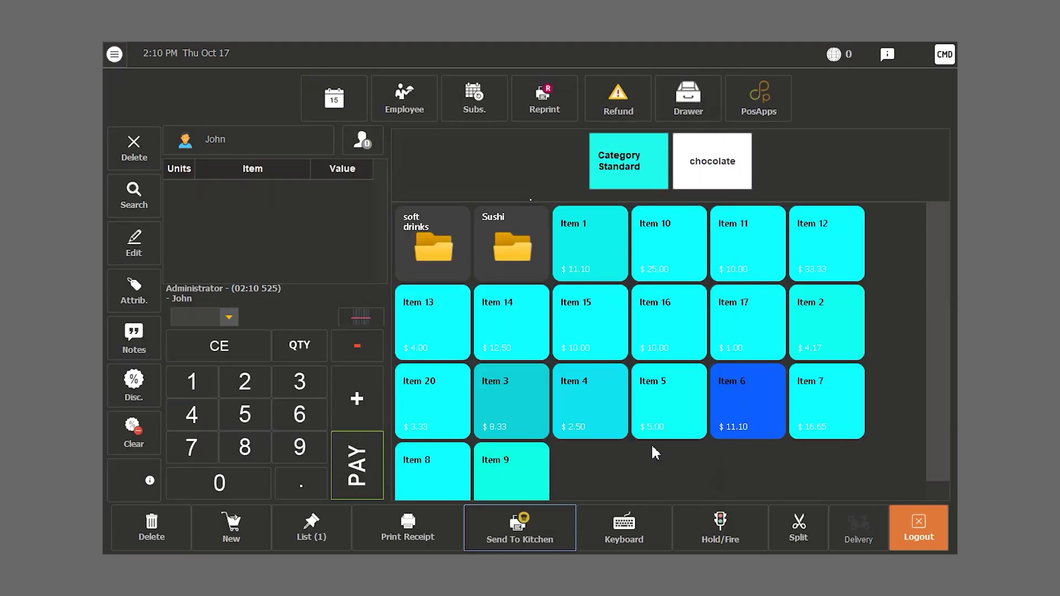
scroll(608, 306, "down", 1)
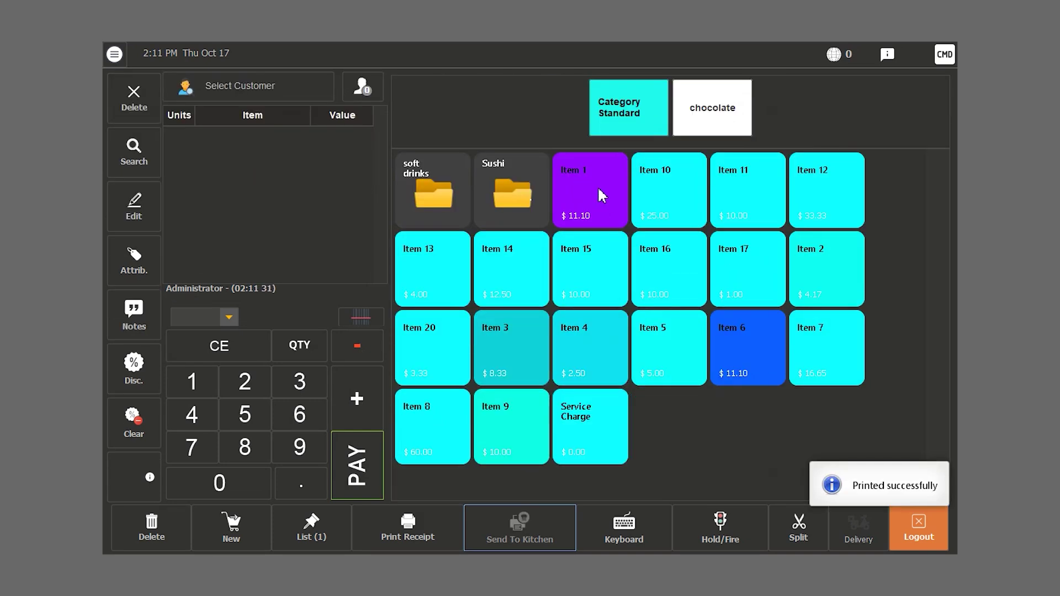
left_click(598, 191)
left_click(676, 200)
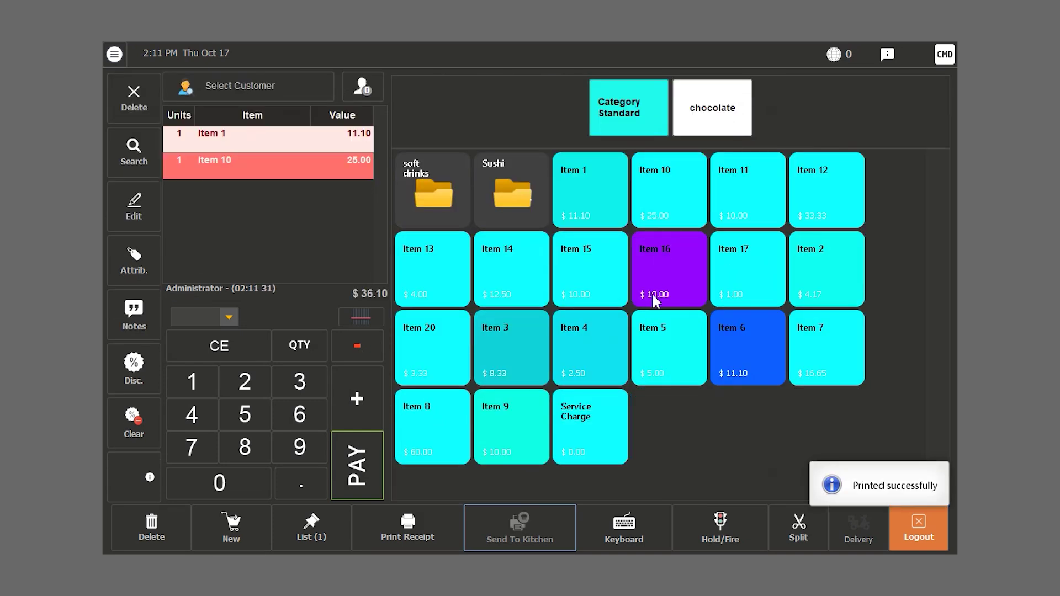
left_click(619, 274)
left_click(681, 275)
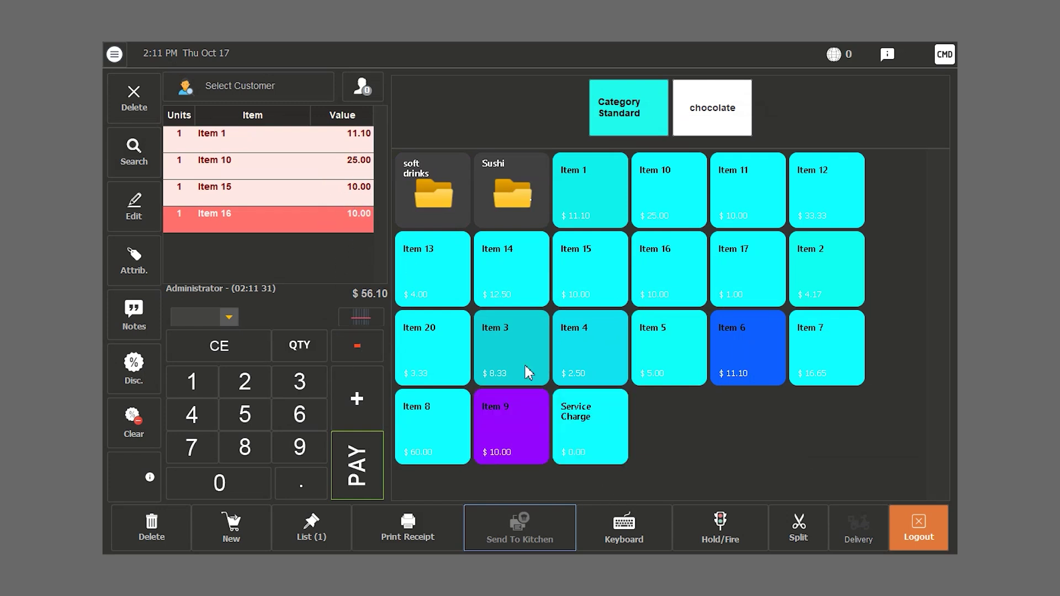
- Add a 5.61 service charge and pay the $65.64 total fully in cash
left_click(602, 449)
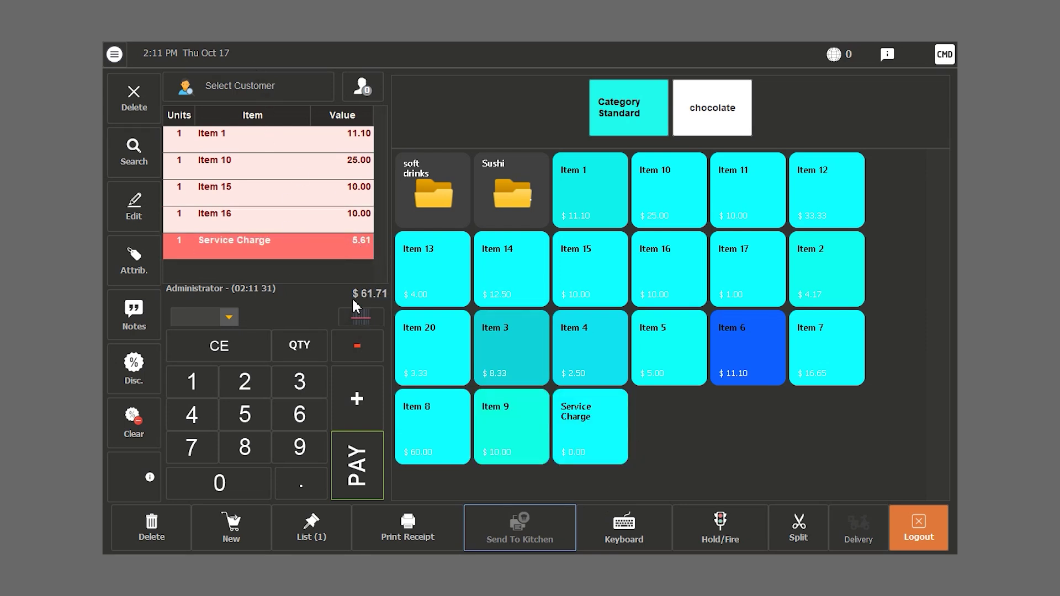
left_click(353, 448)
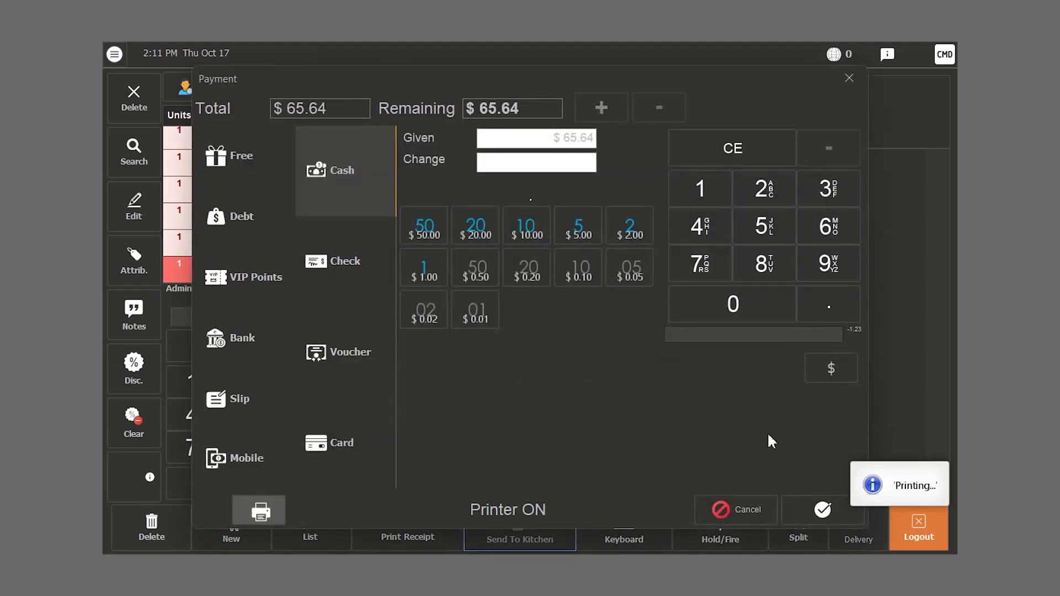
left_click(822, 507)
left_click(635, 327)
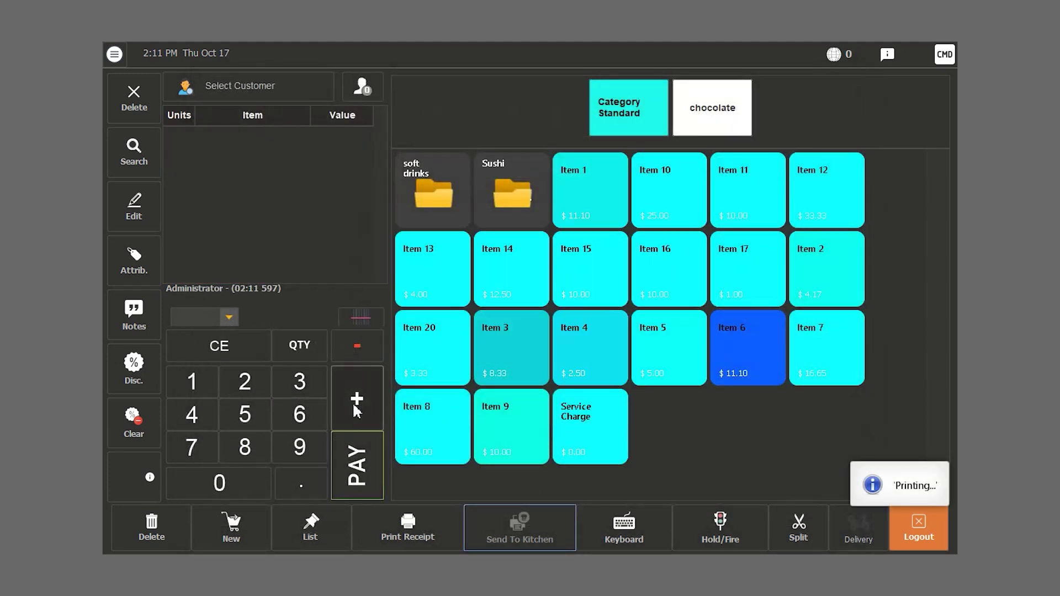
- Create customer 'Credit Customer' with a 1000 credit limit and attach it to the empty ticket
left_click(208, 88)
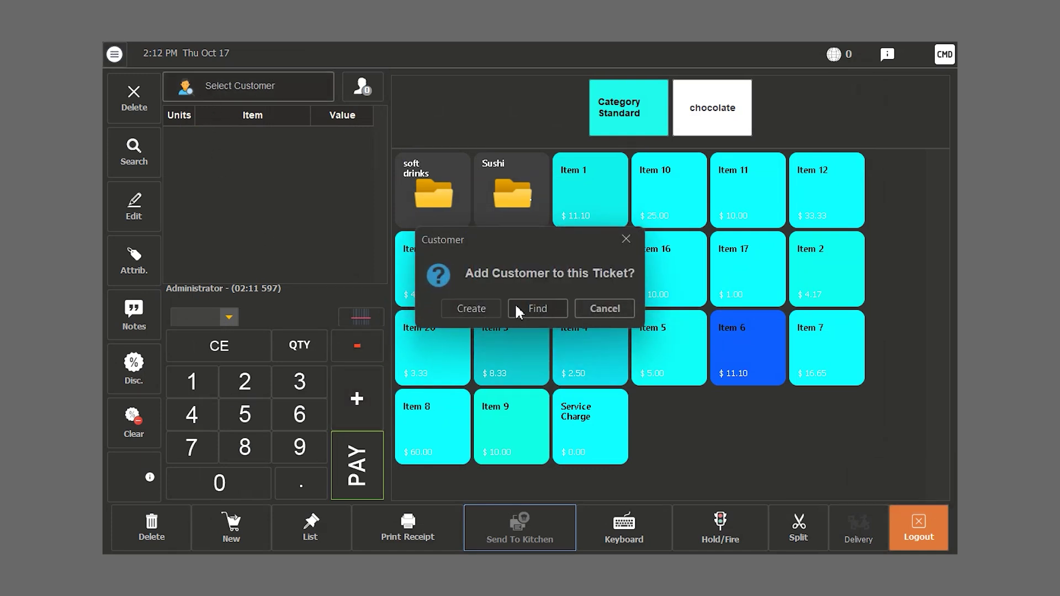
left_click(485, 308)
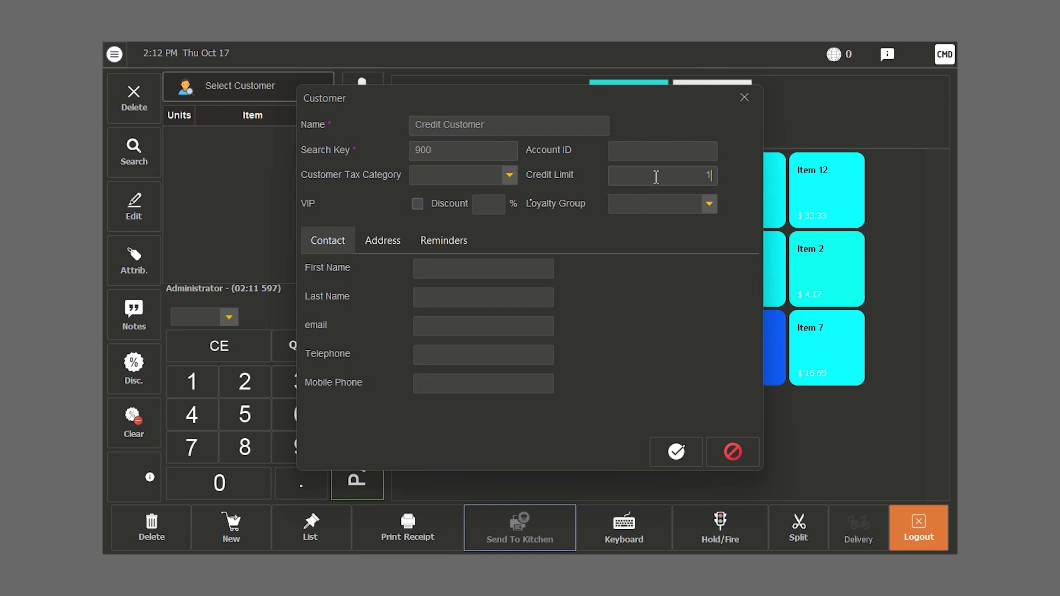
left_click(671, 454)
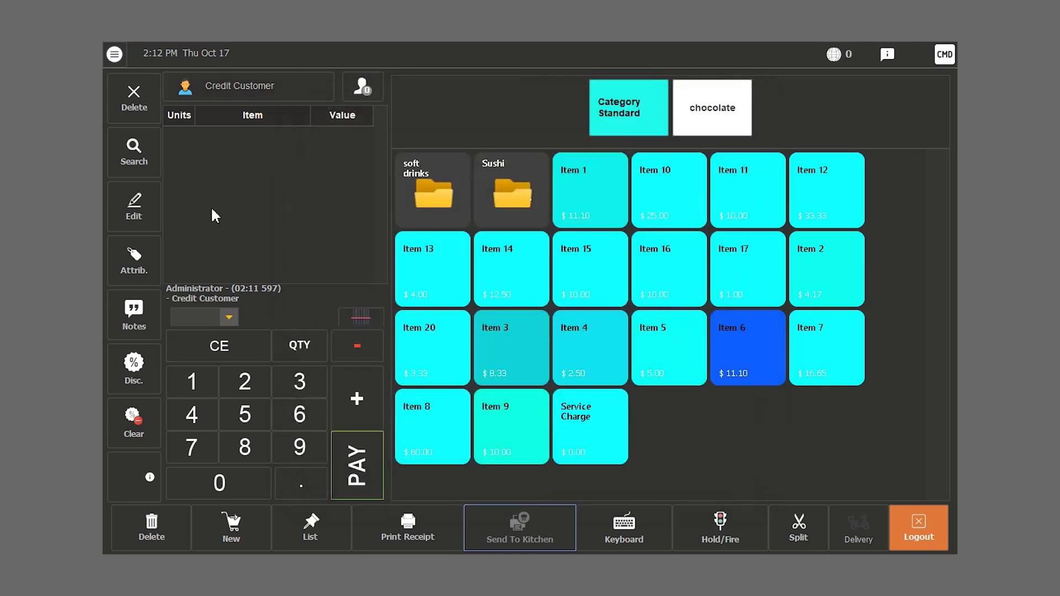
- Sell Item 9, Item 3 and Item 14 ($30.83) on the customer's debt
left_click(511, 439)
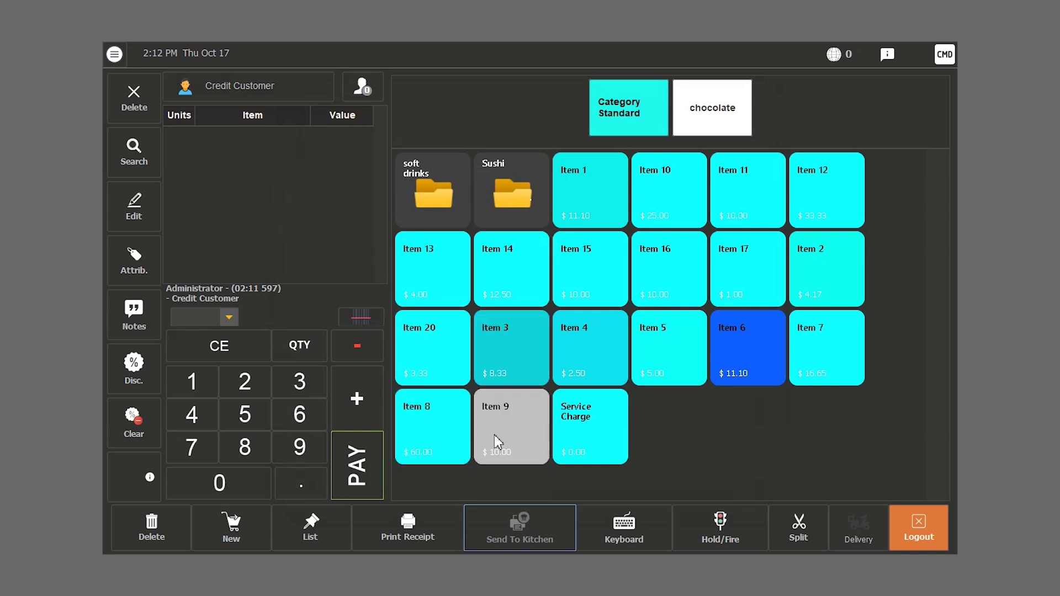
left_click(513, 326)
left_click(511, 271)
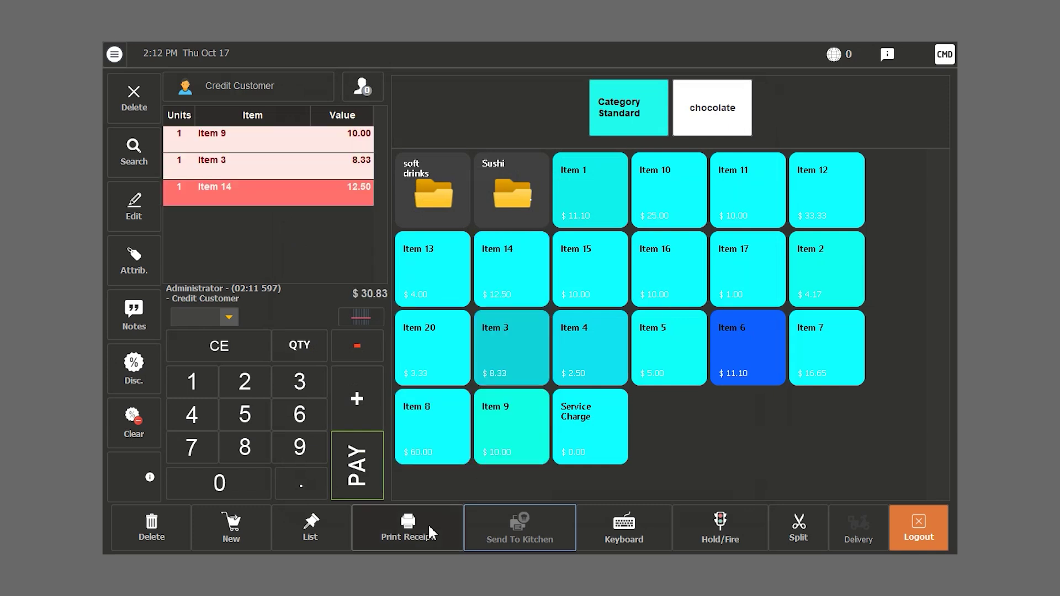
left_click(368, 470)
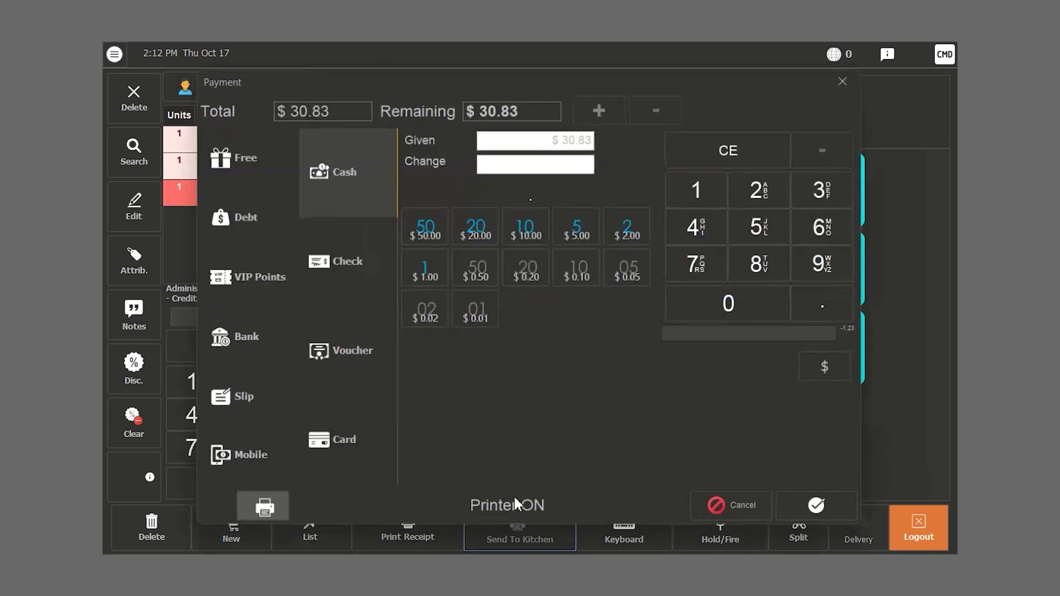
left_click(246, 219)
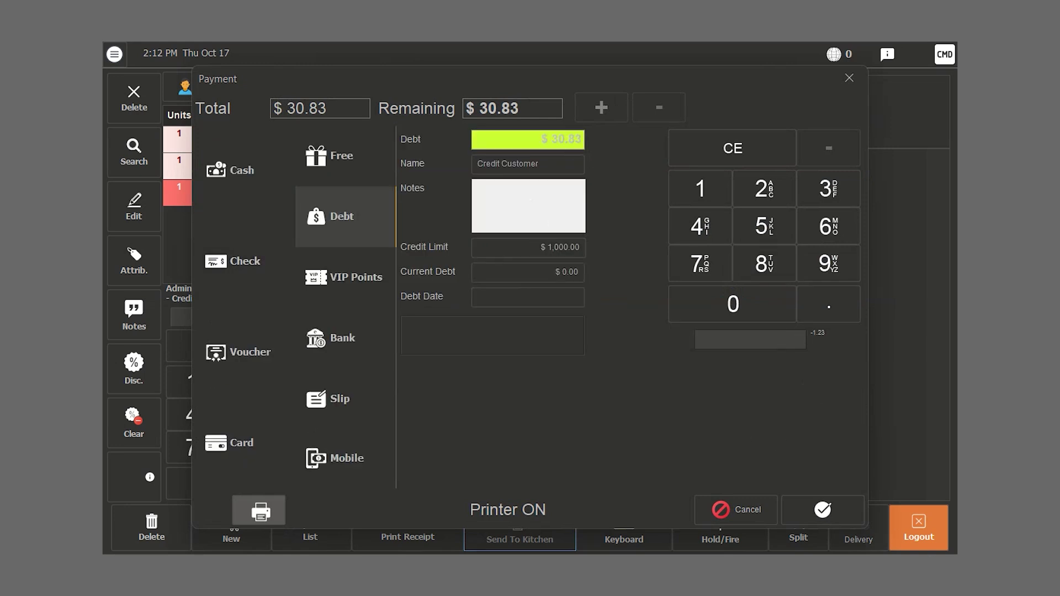
left_click(829, 509)
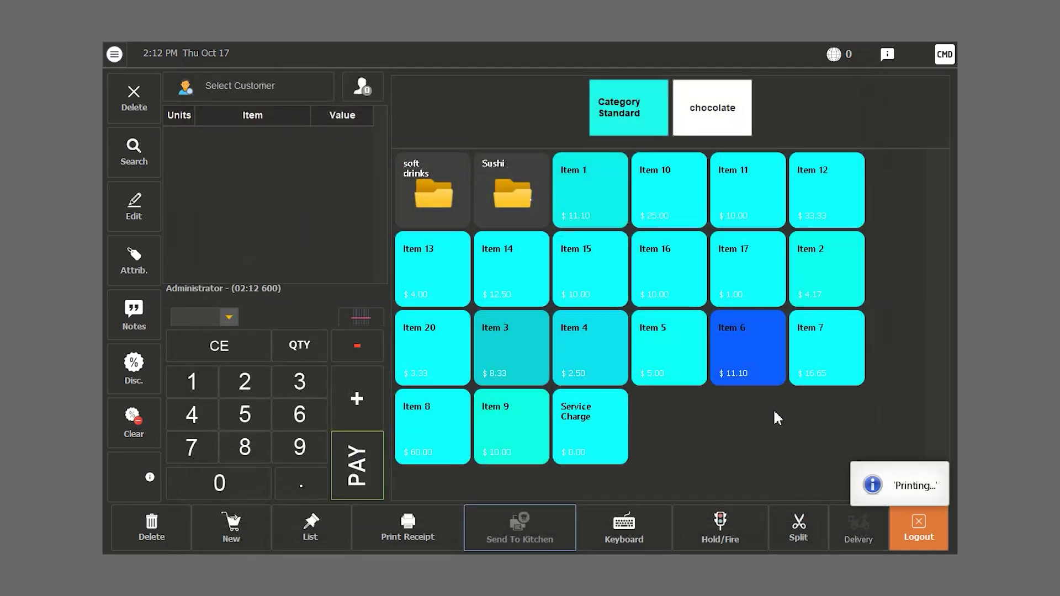
- Review receipt 126 showing the debt on the Printers screen
left_click(114, 54)
left_click(159, 517)
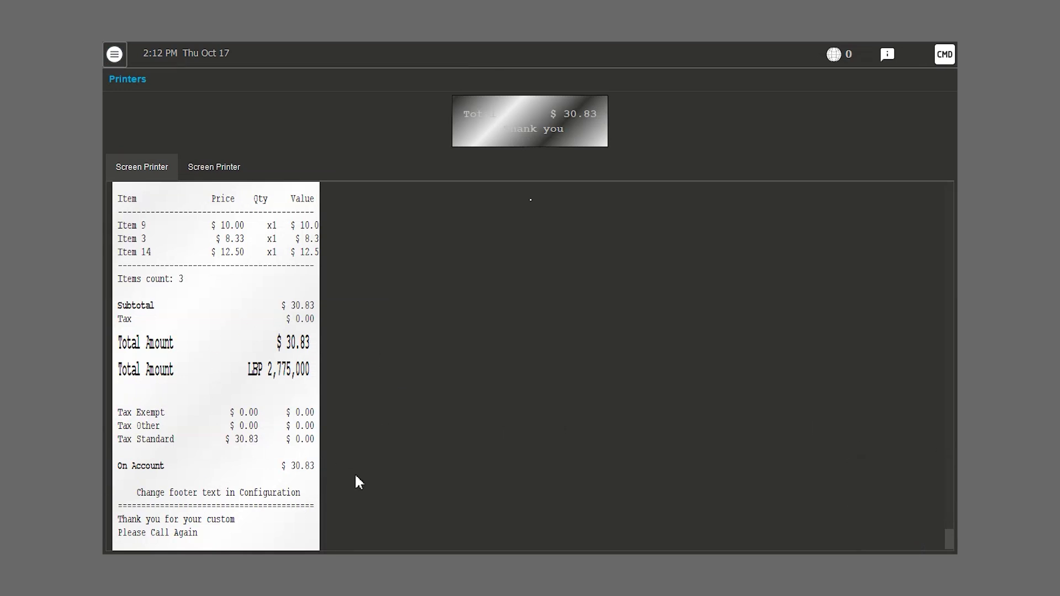
left_click_drag(950, 538, 946, 515)
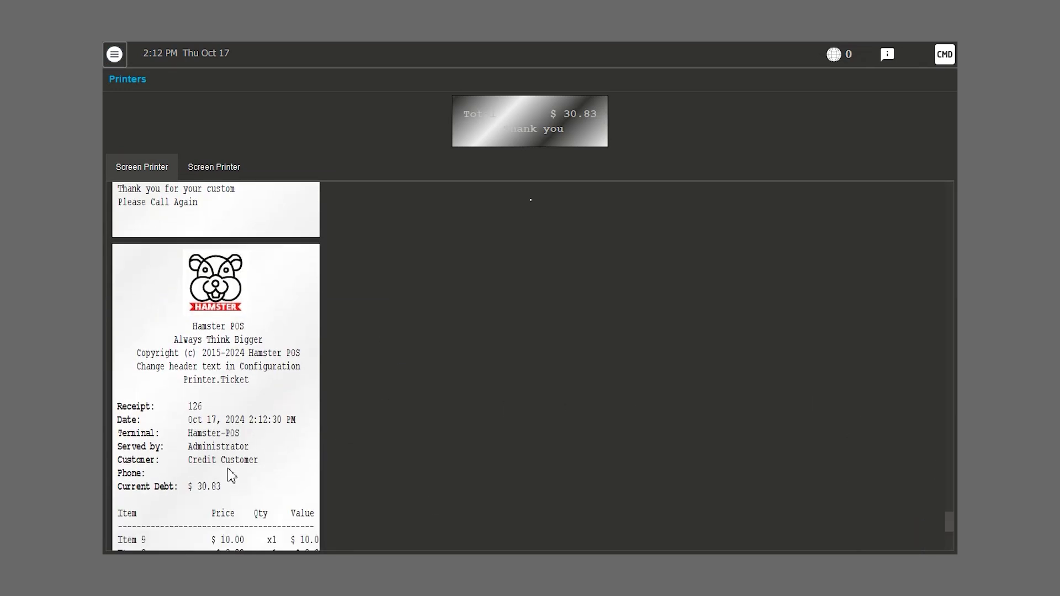
scroll(203, 493, "down", 1)
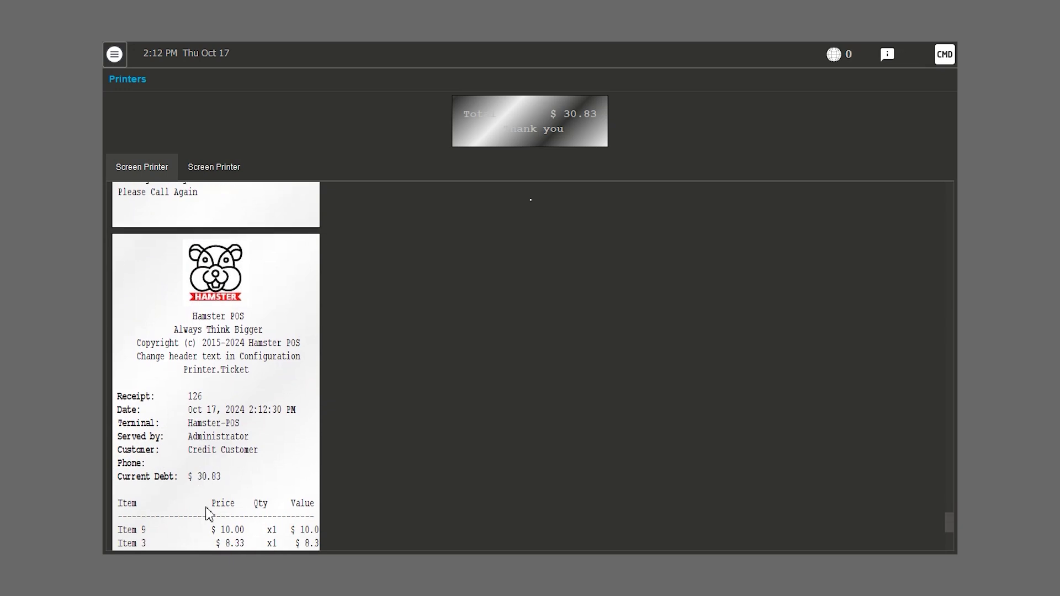
left_click(113, 53)
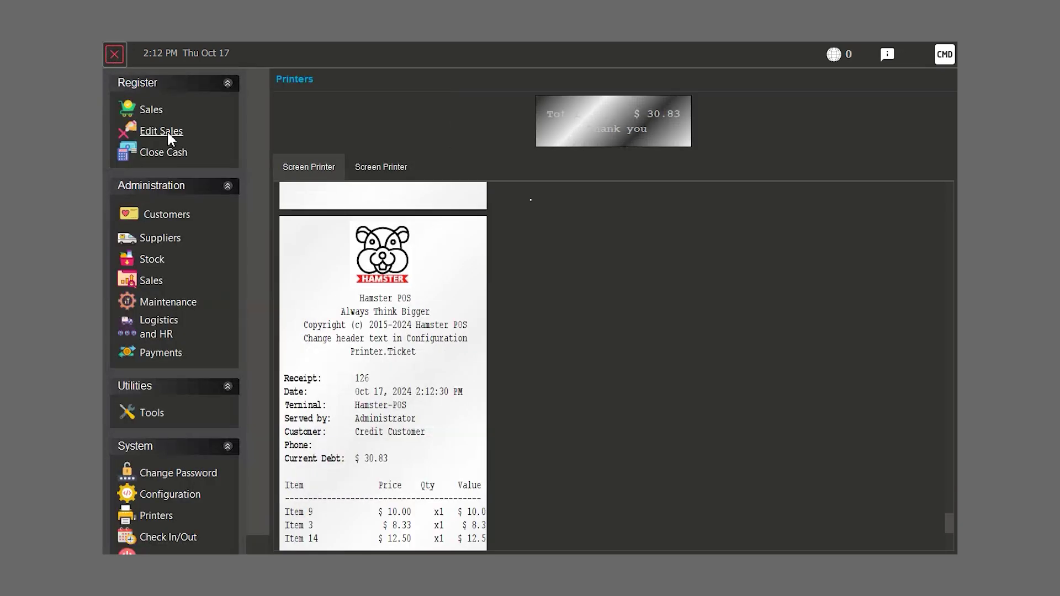
- Back on the register, find and attach the existing Credit Customer to the ticket
left_click(138, 109)
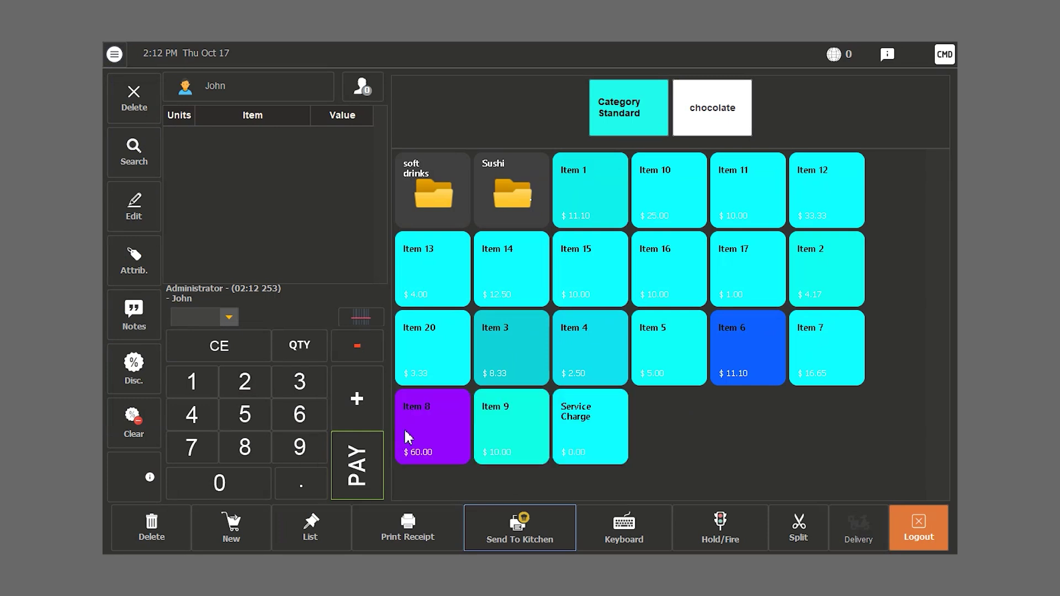
left_click(231, 92)
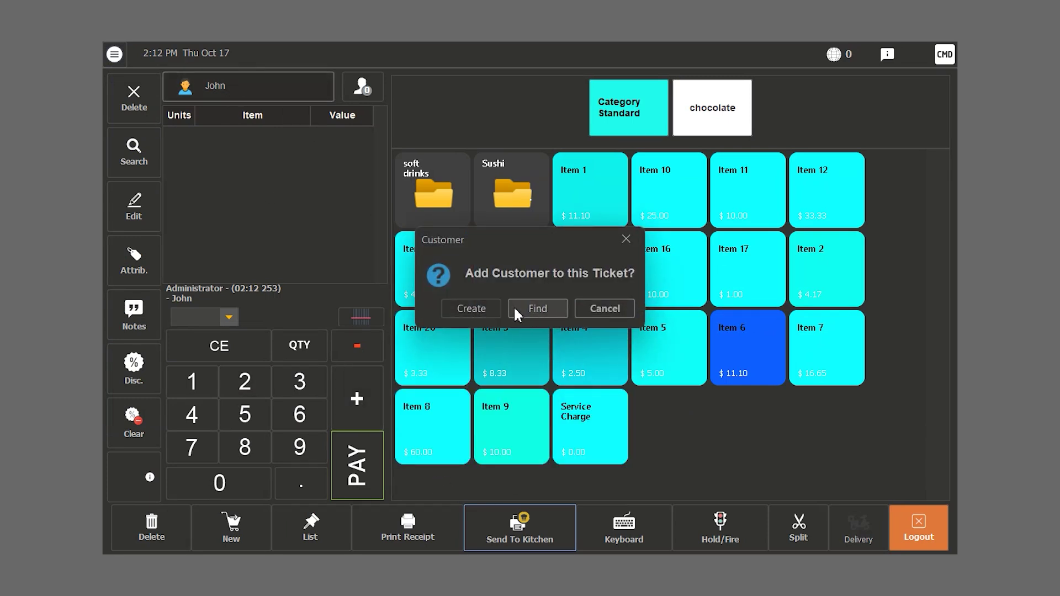
left_click(538, 308)
left_click(580, 343)
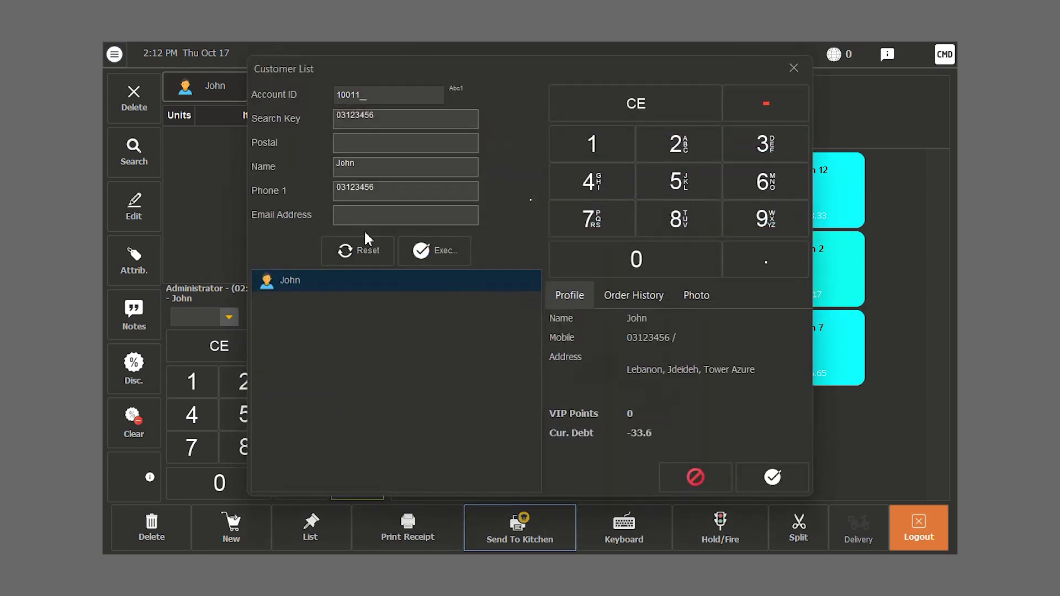
left_click(380, 117)
left_click(383, 246)
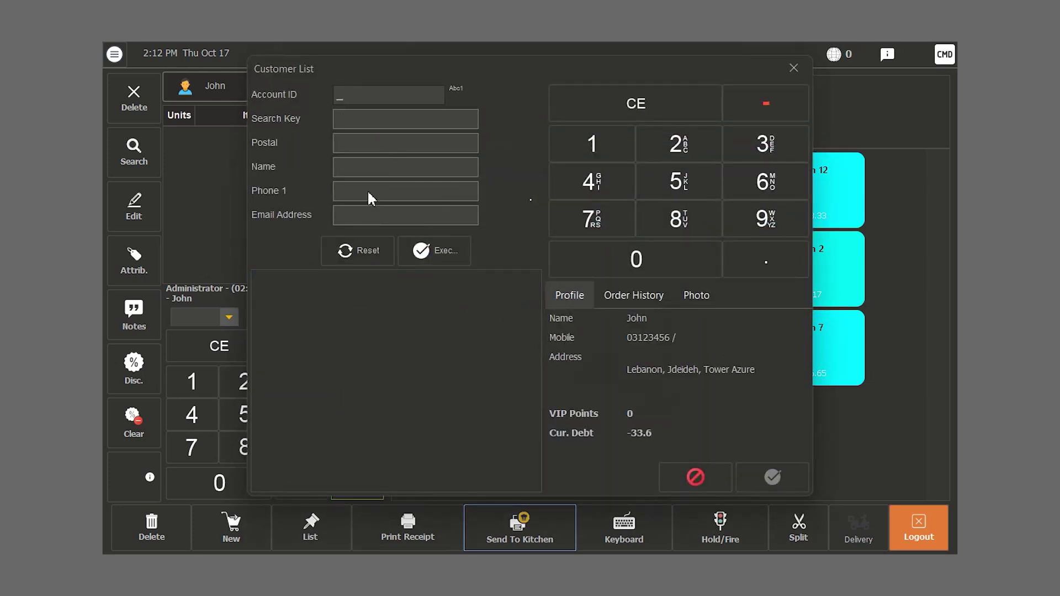
left_click(426, 251)
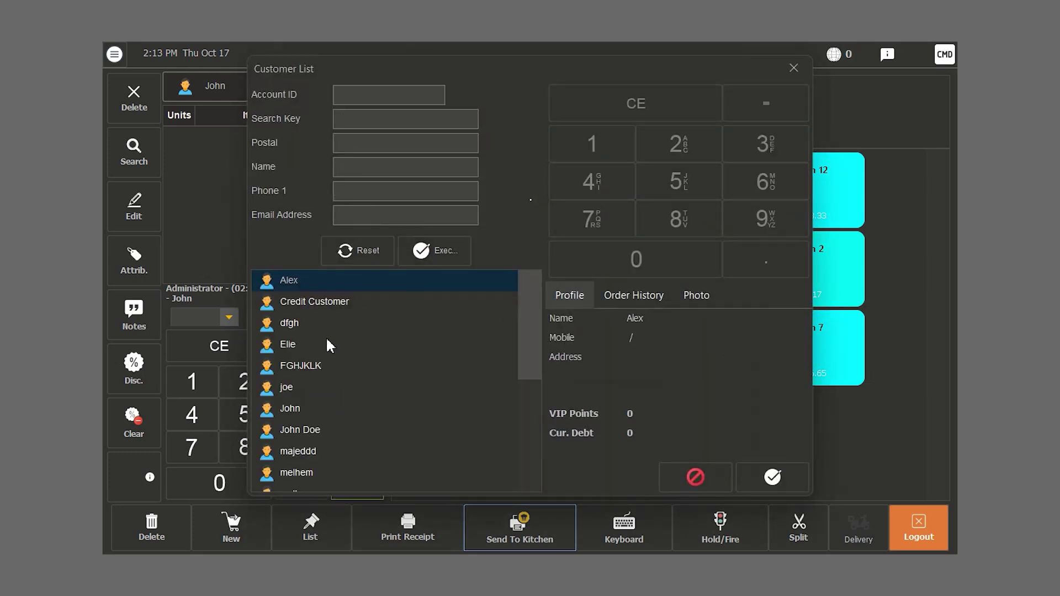
left_click(330, 305)
left_click(774, 475)
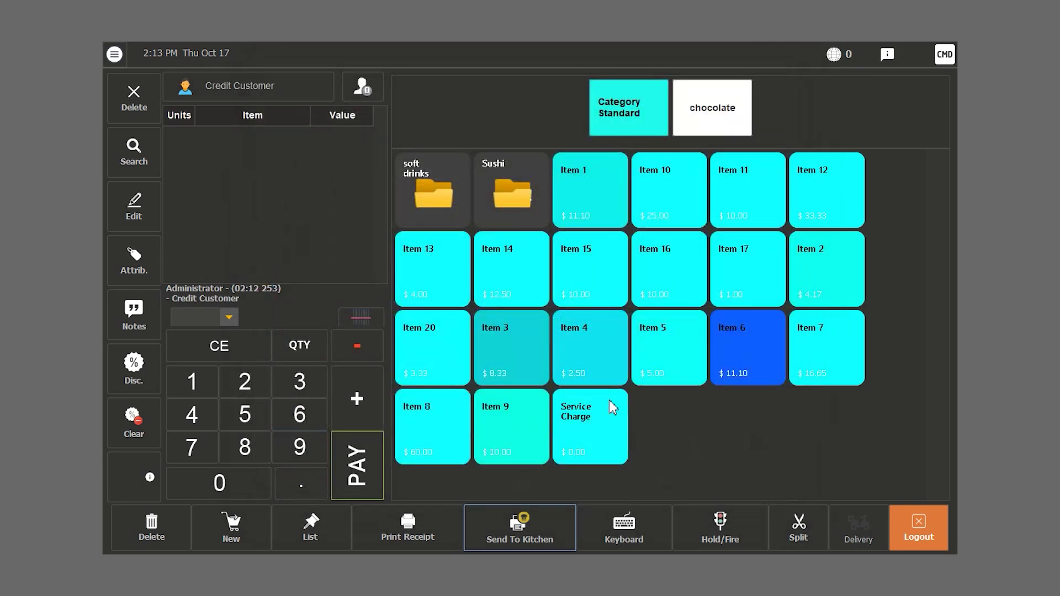
- Sell Items 13, 20 and 8 ($67.33), paying $50 cash and $17.33 on debt
left_click(418, 298)
left_click(421, 359)
left_click(433, 426)
left_click(357, 465)
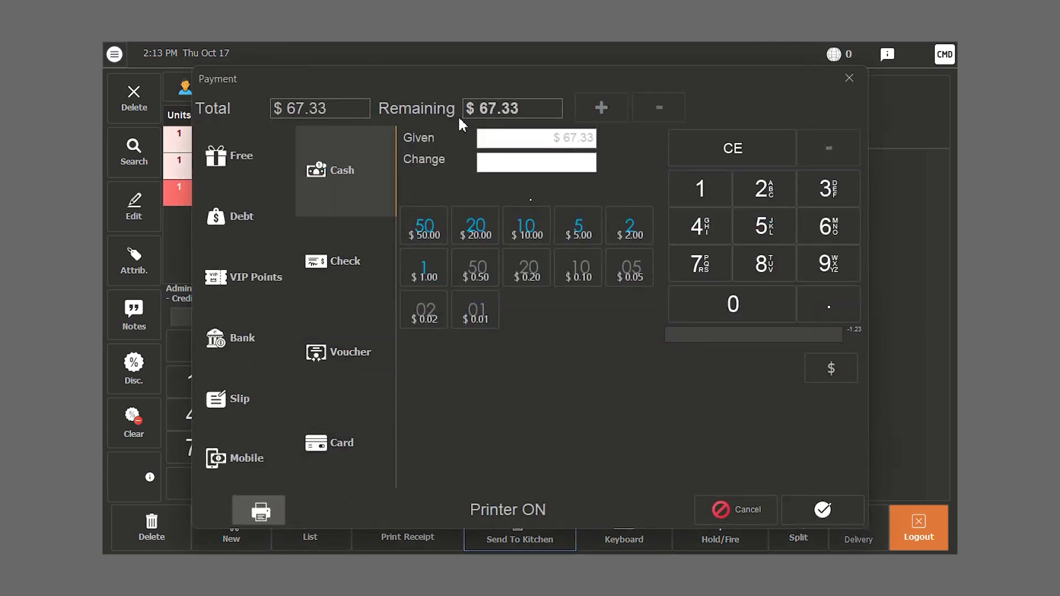
left_click(759, 238)
left_click(735, 305)
left_click(601, 109)
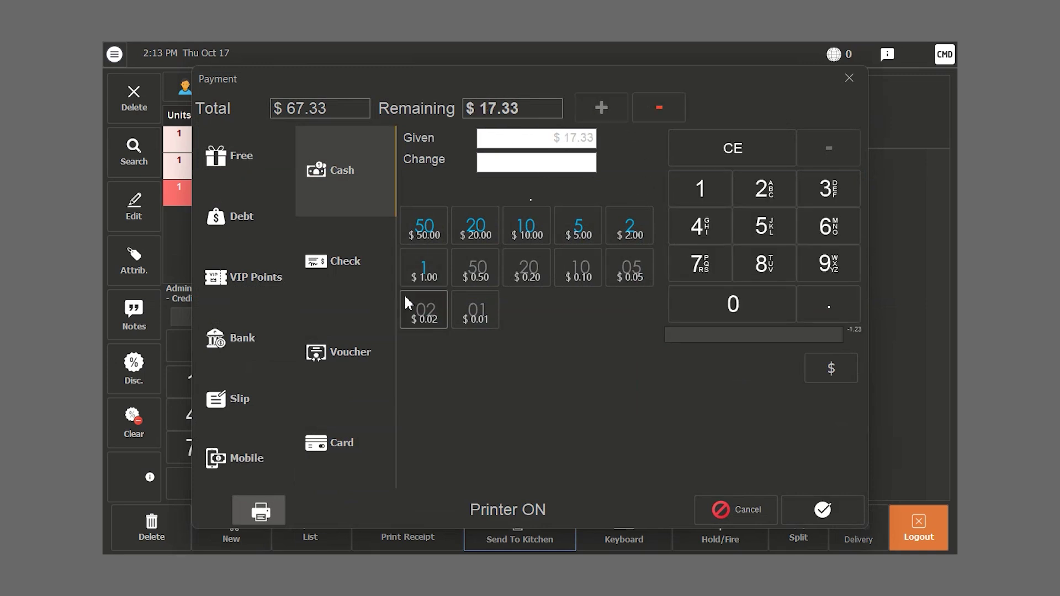
left_click(229, 217)
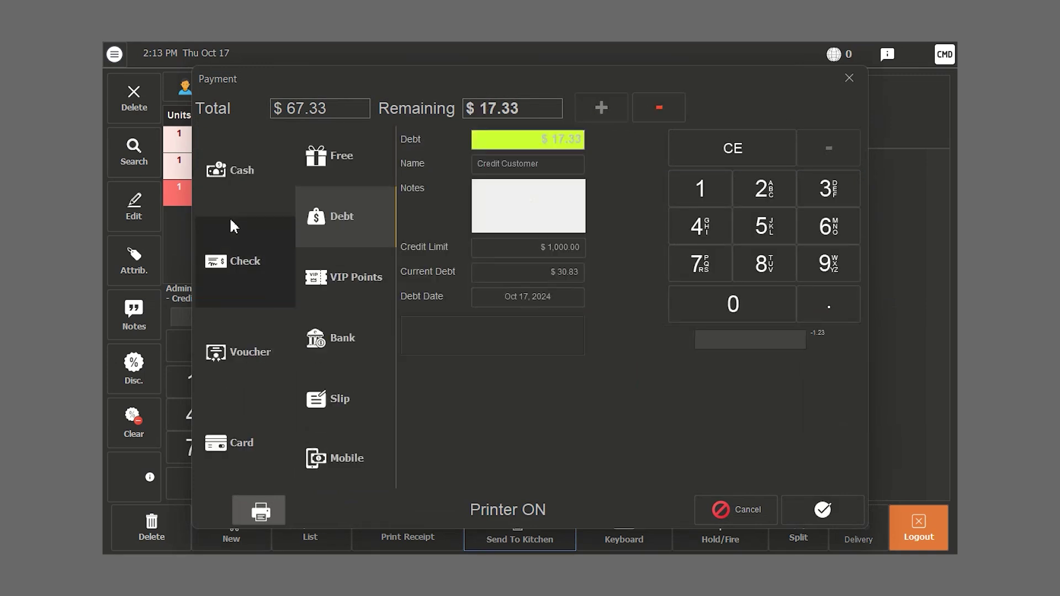
left_click(816, 513)
- Show receipt 127 with $50 tendered, $17.33 on account and current debt $48.17
left_click(664, 320)
left_click(115, 54)
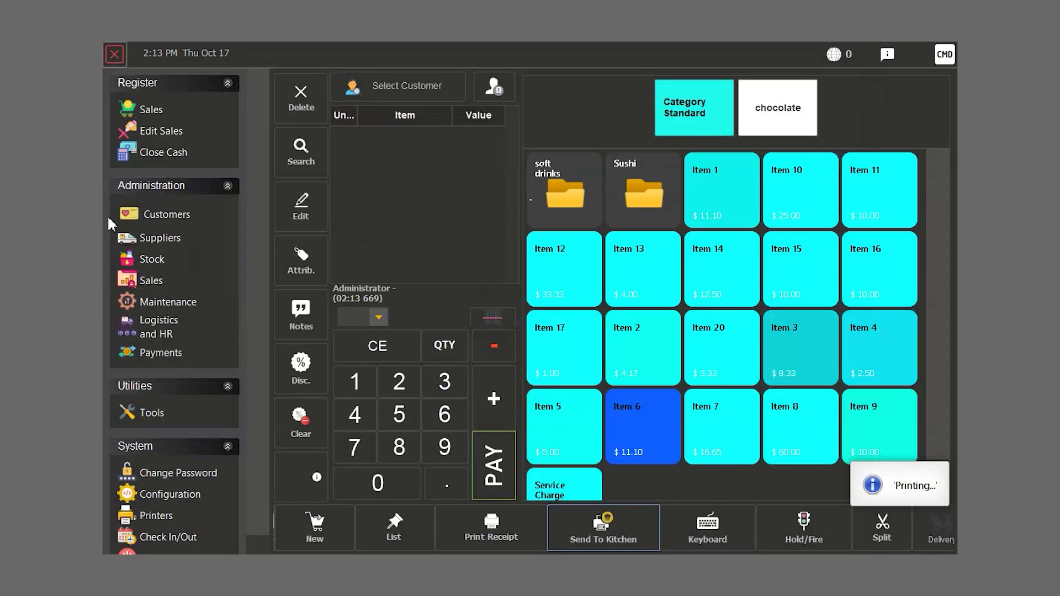
left_click(149, 516)
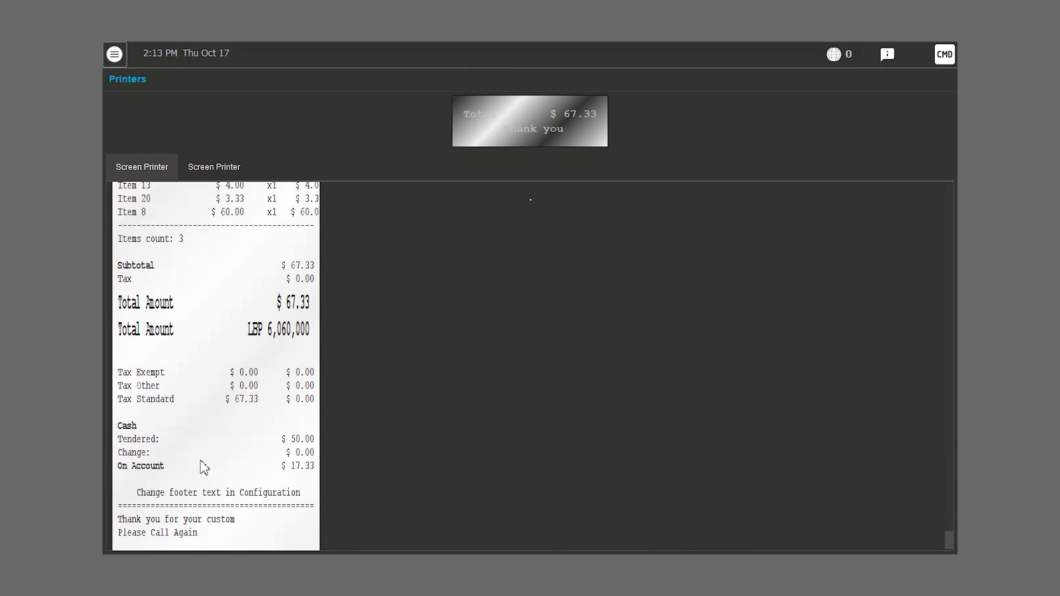
scroll(947, 530, "up", 5)
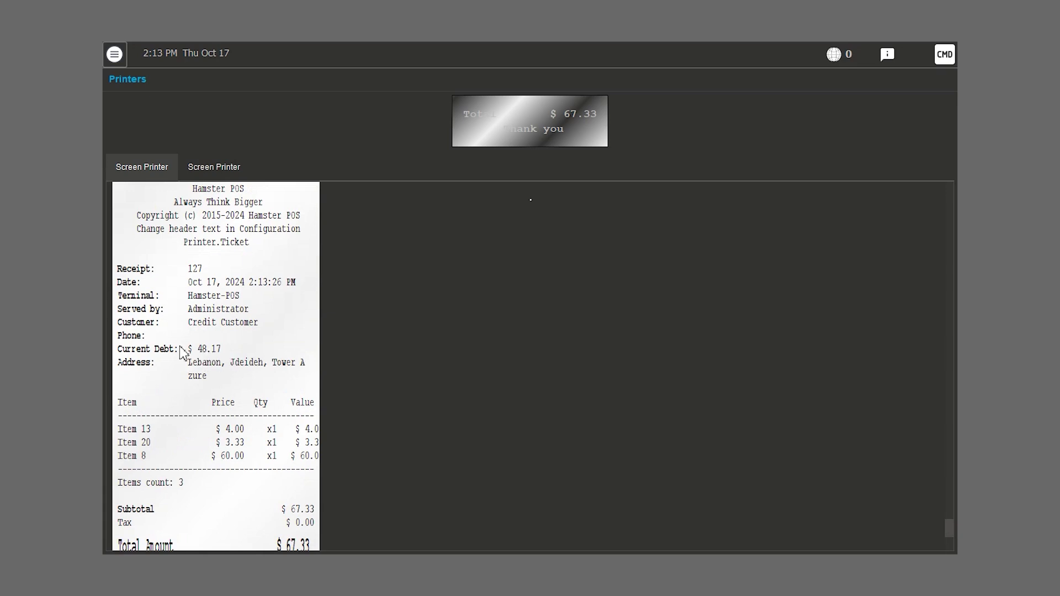
scroll(236, 362, "up", 1)
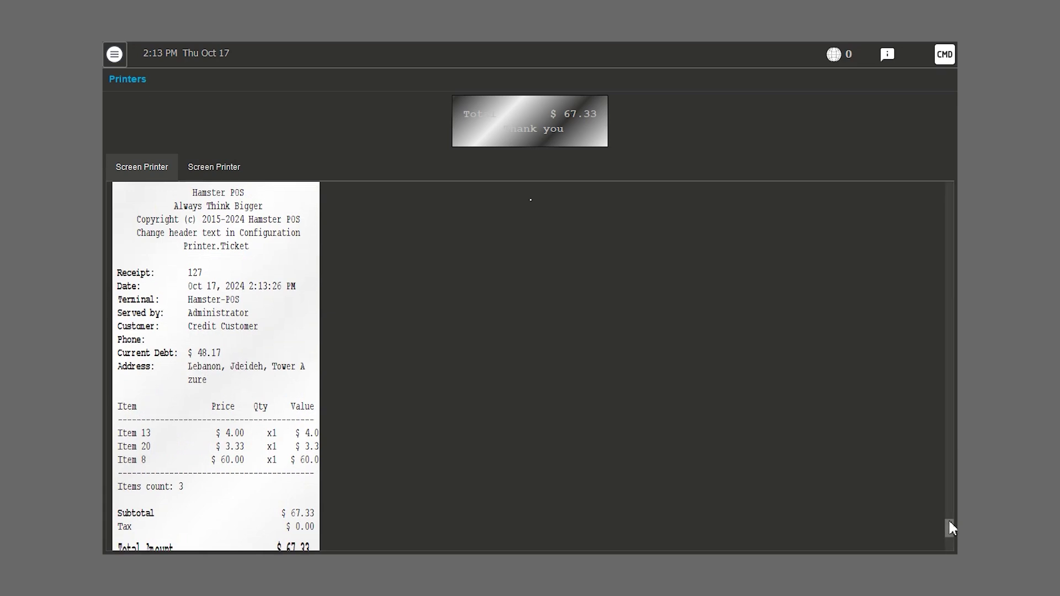